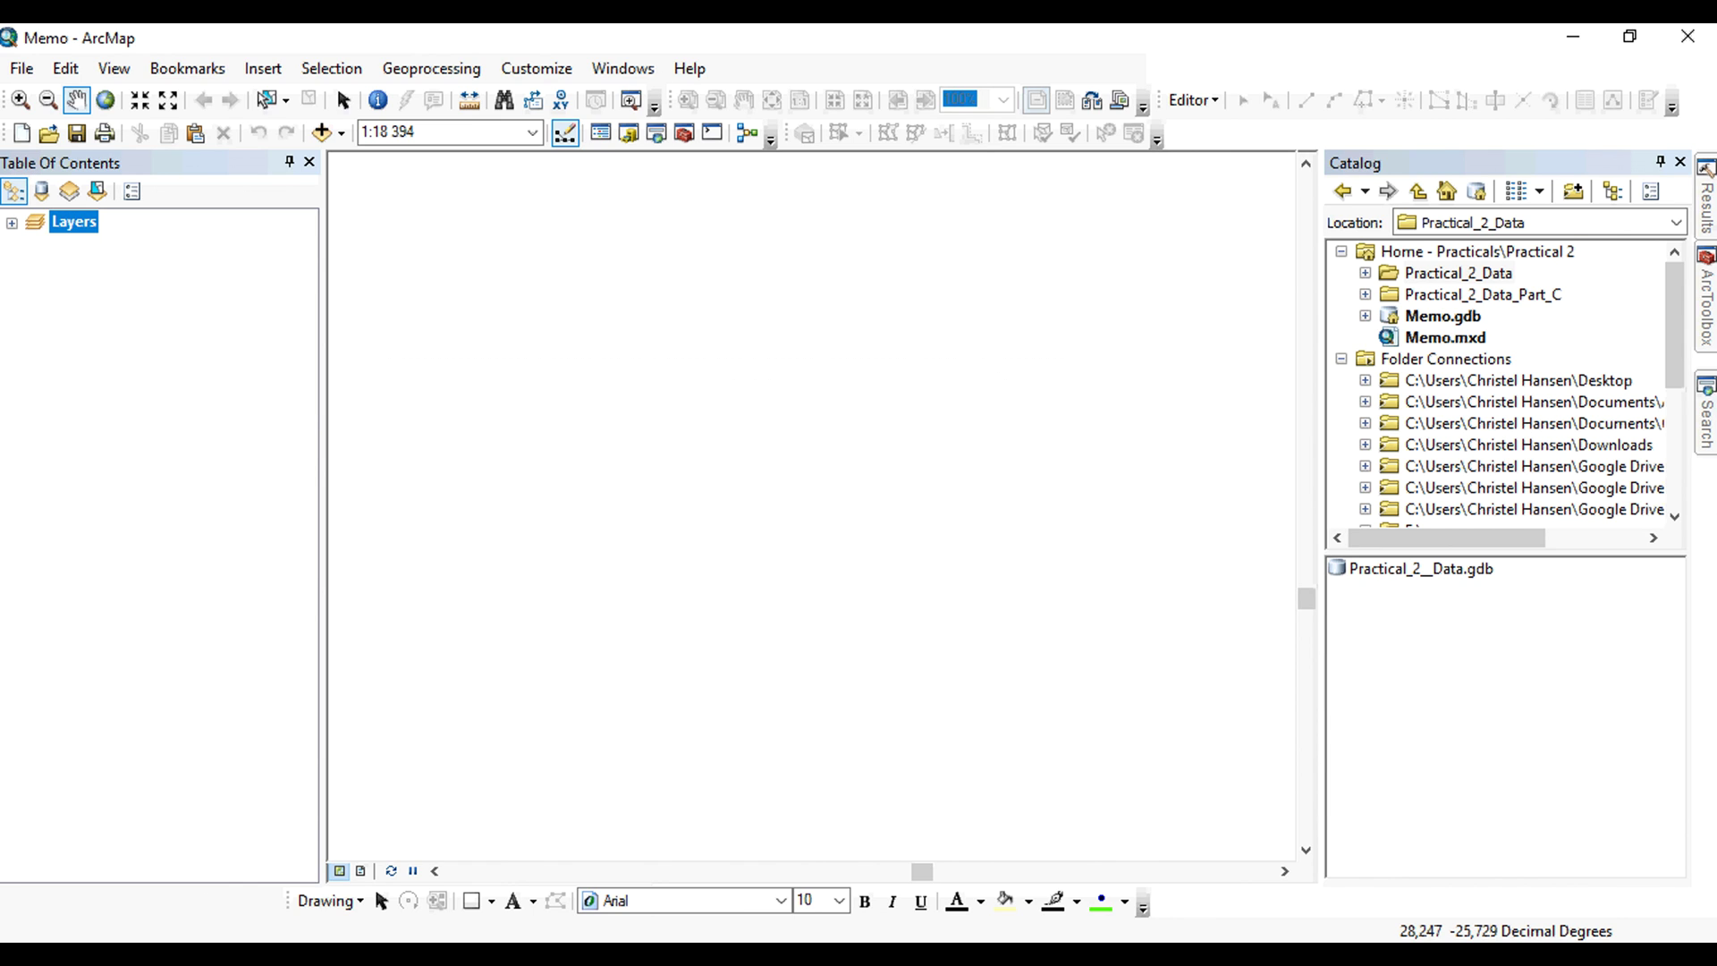
- Create a file geodatabase named Topology.gdb in the Practical 2 folder and select it
right_click(1422, 252)
mouse_move(1520, 414)
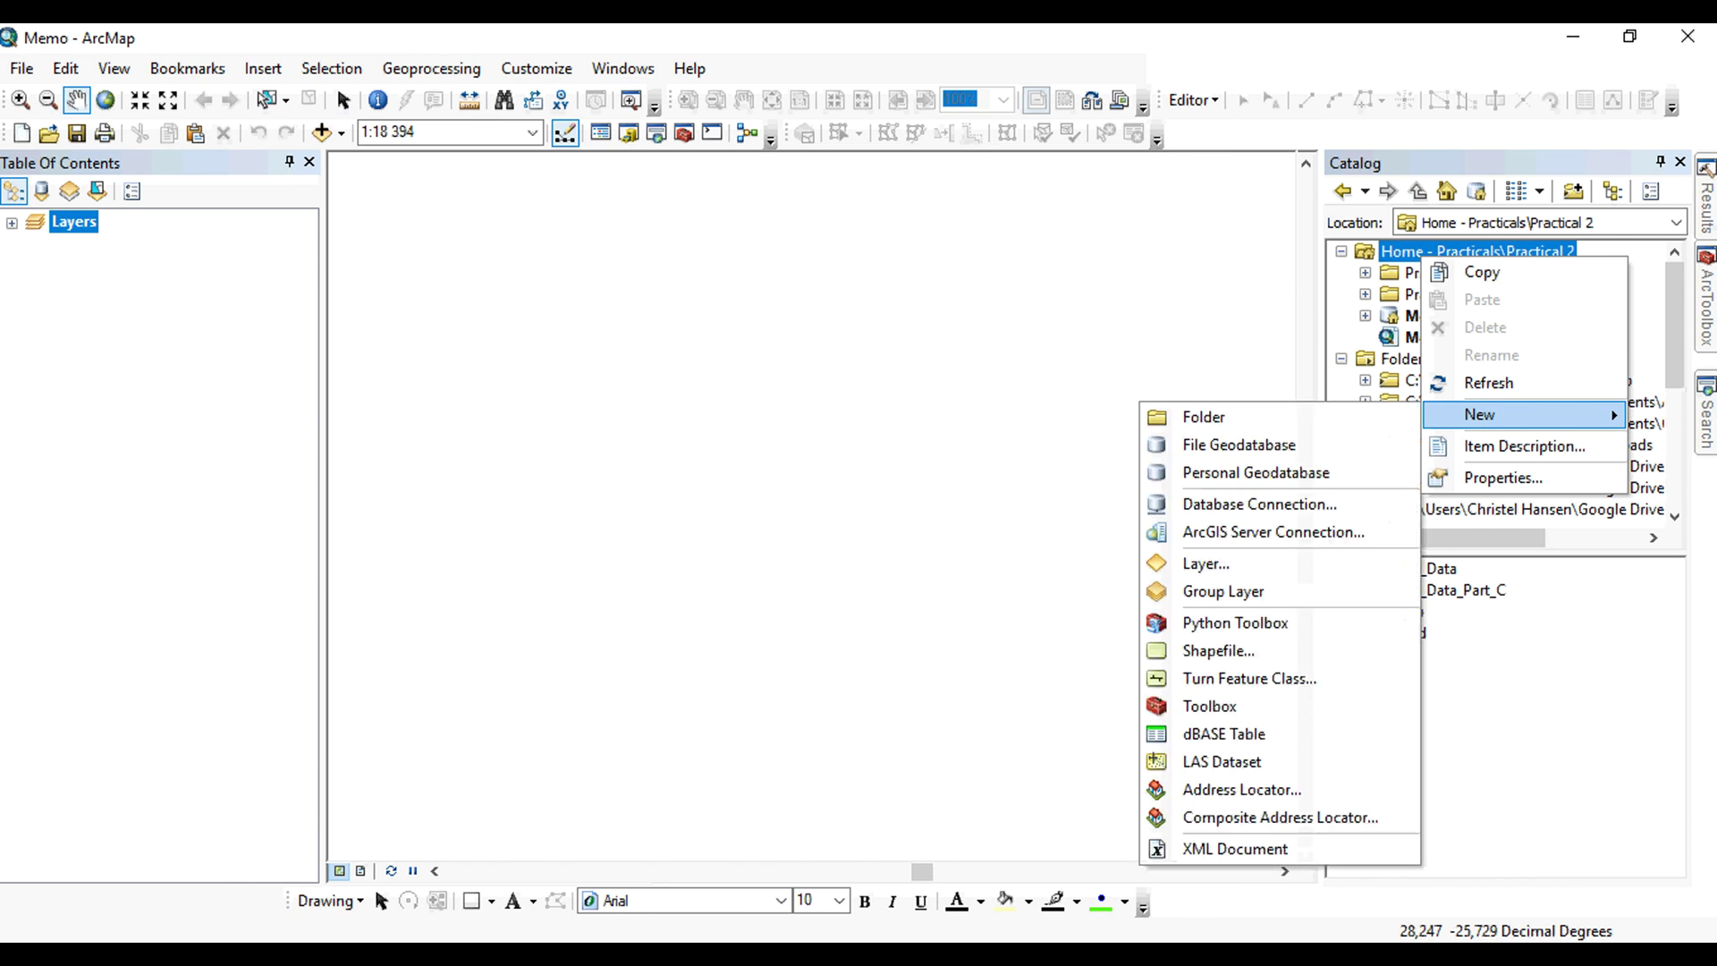
click(1256, 445)
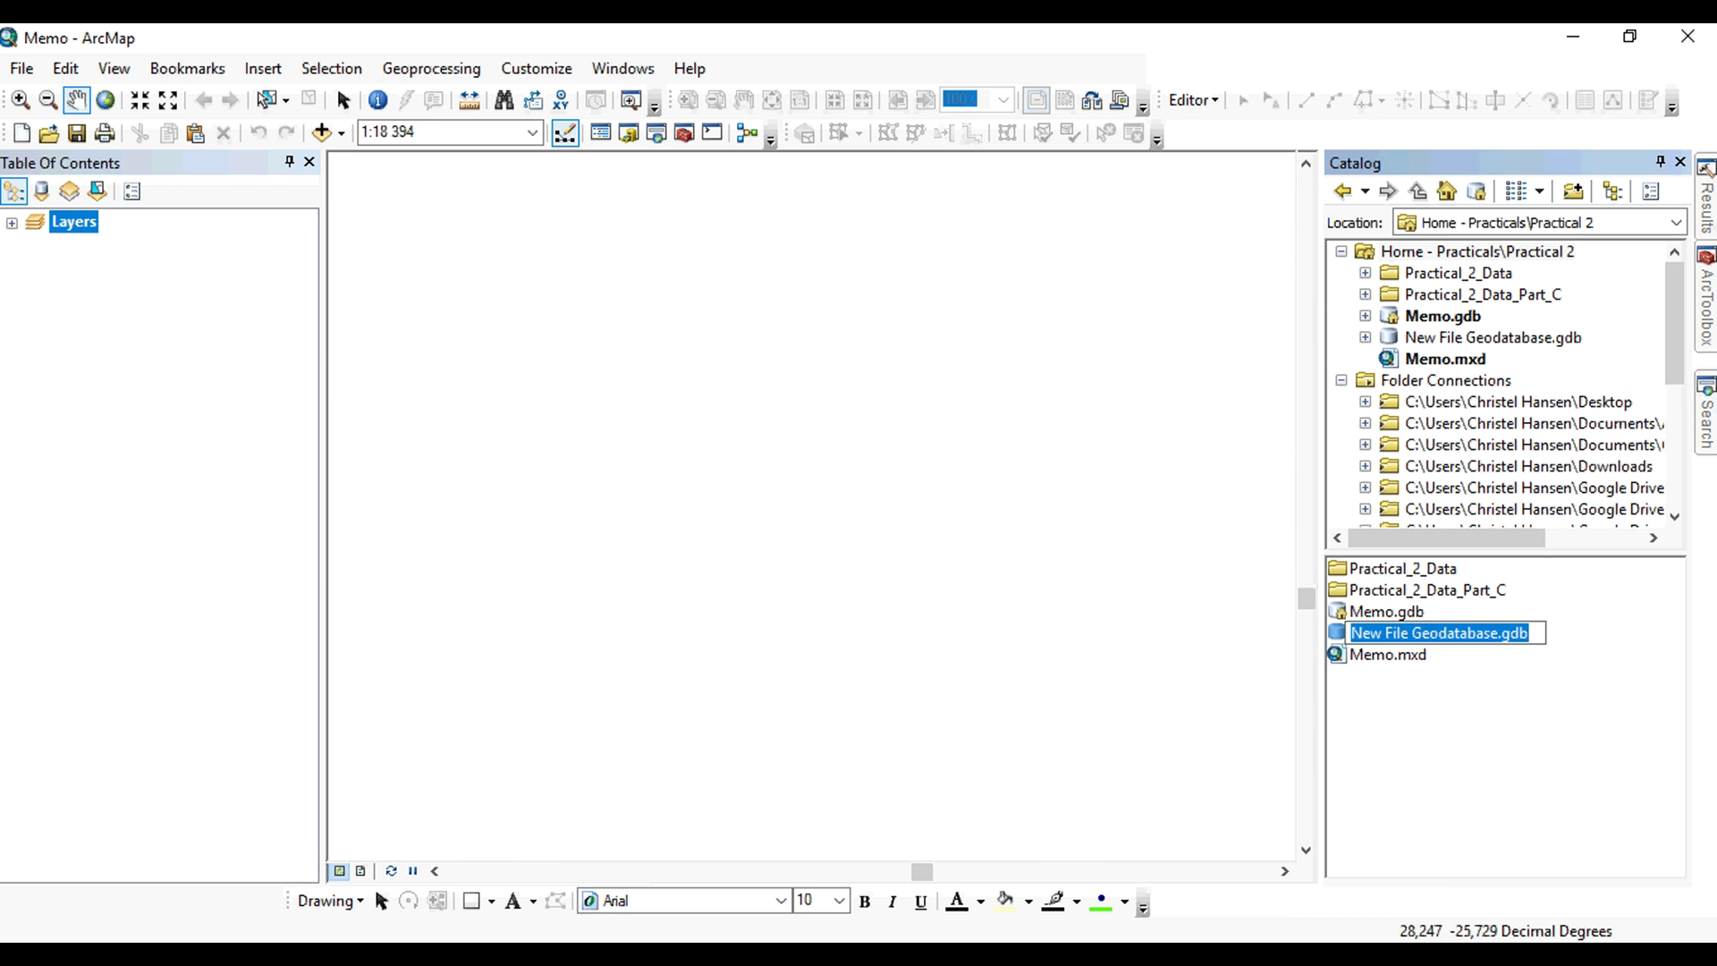
text(Topology)
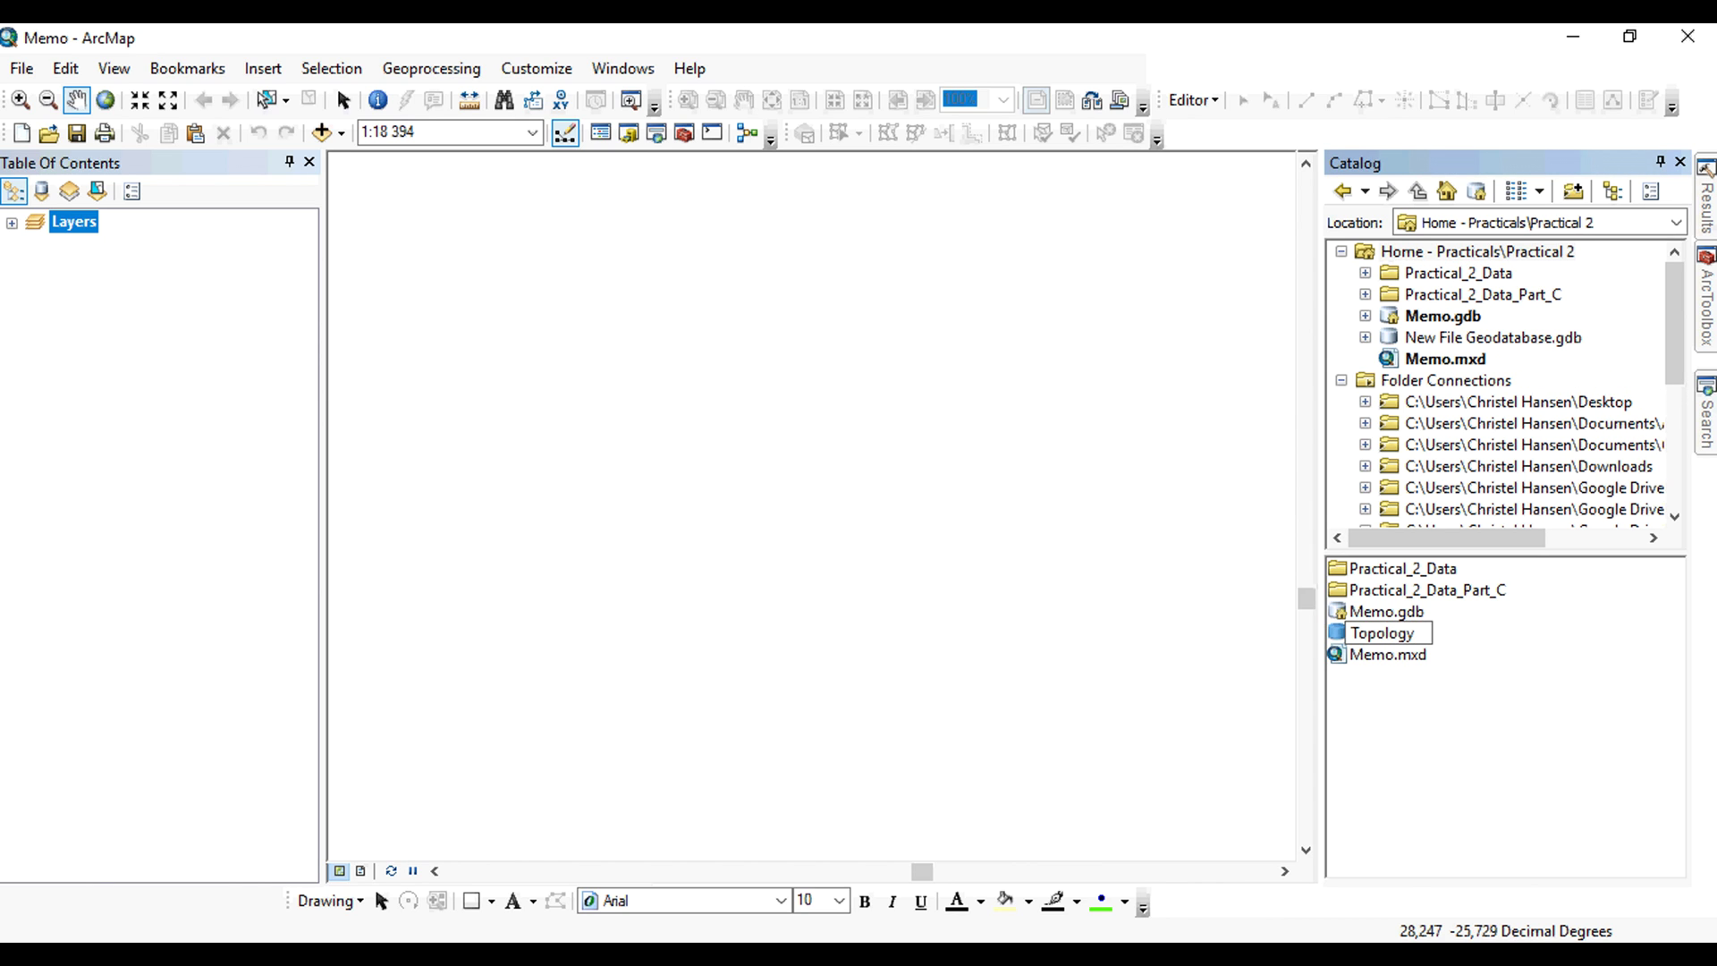
key(Return)
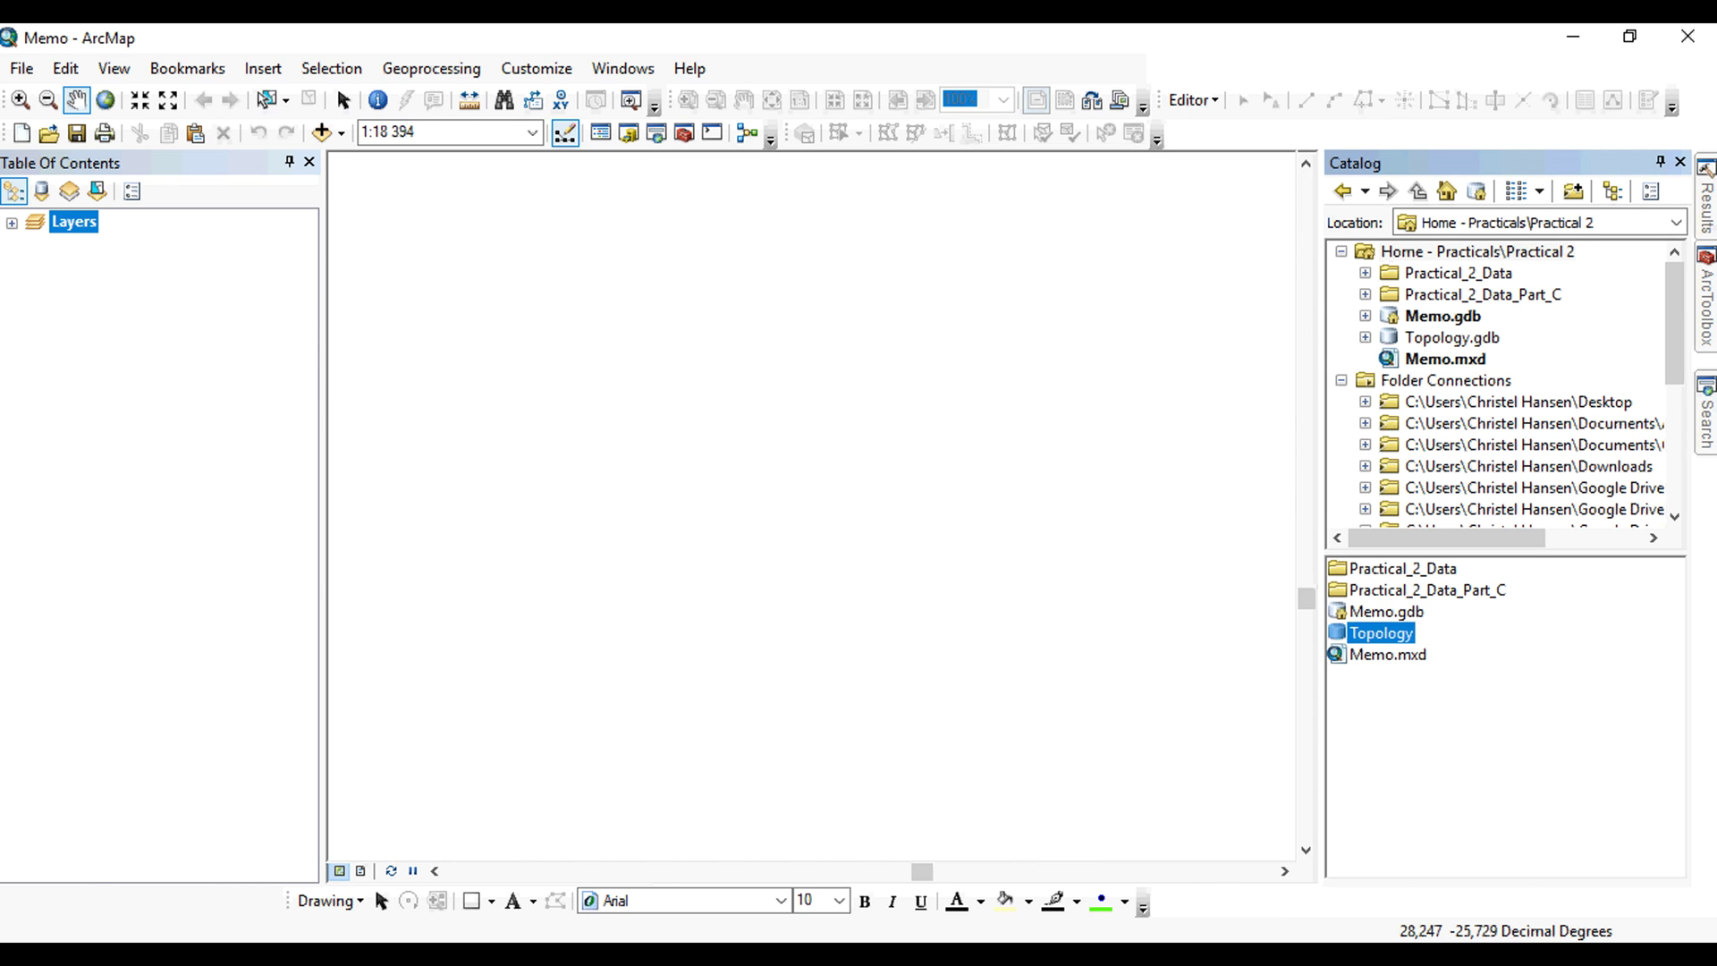
click(1450, 337)
- Create feature dataset 'Topology' in Topology.gdb using Lo29, no vertical system, default tolerances
right_click(1451, 337)
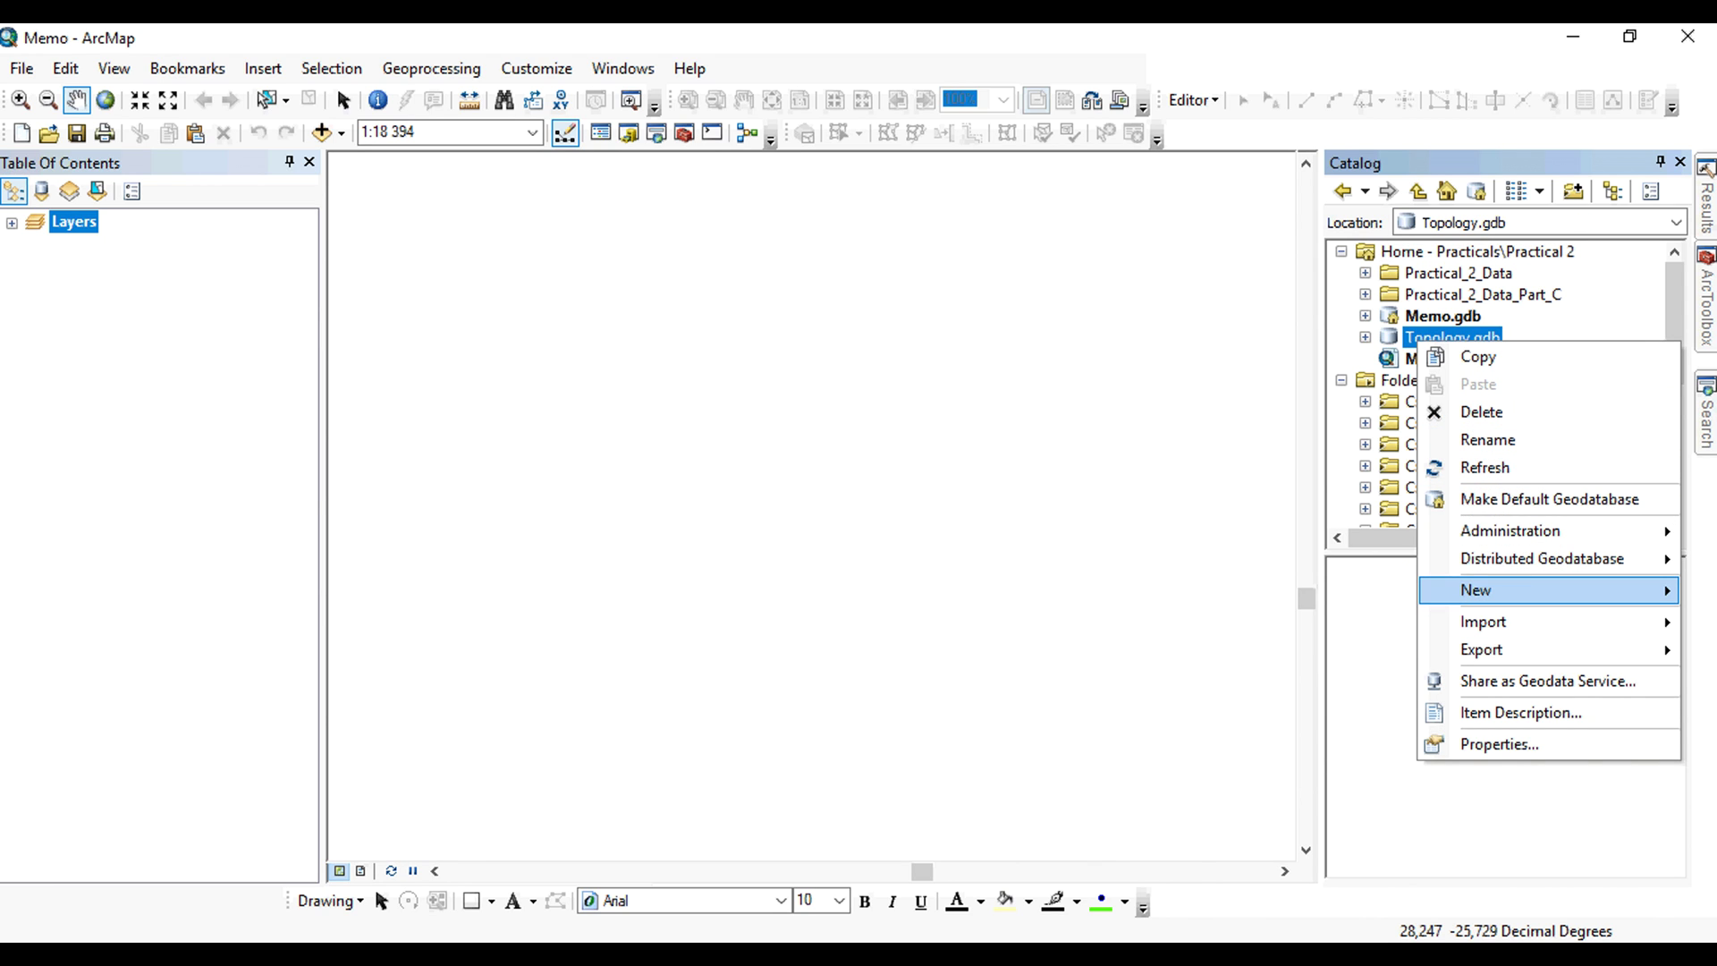
mouse_move(1475, 590)
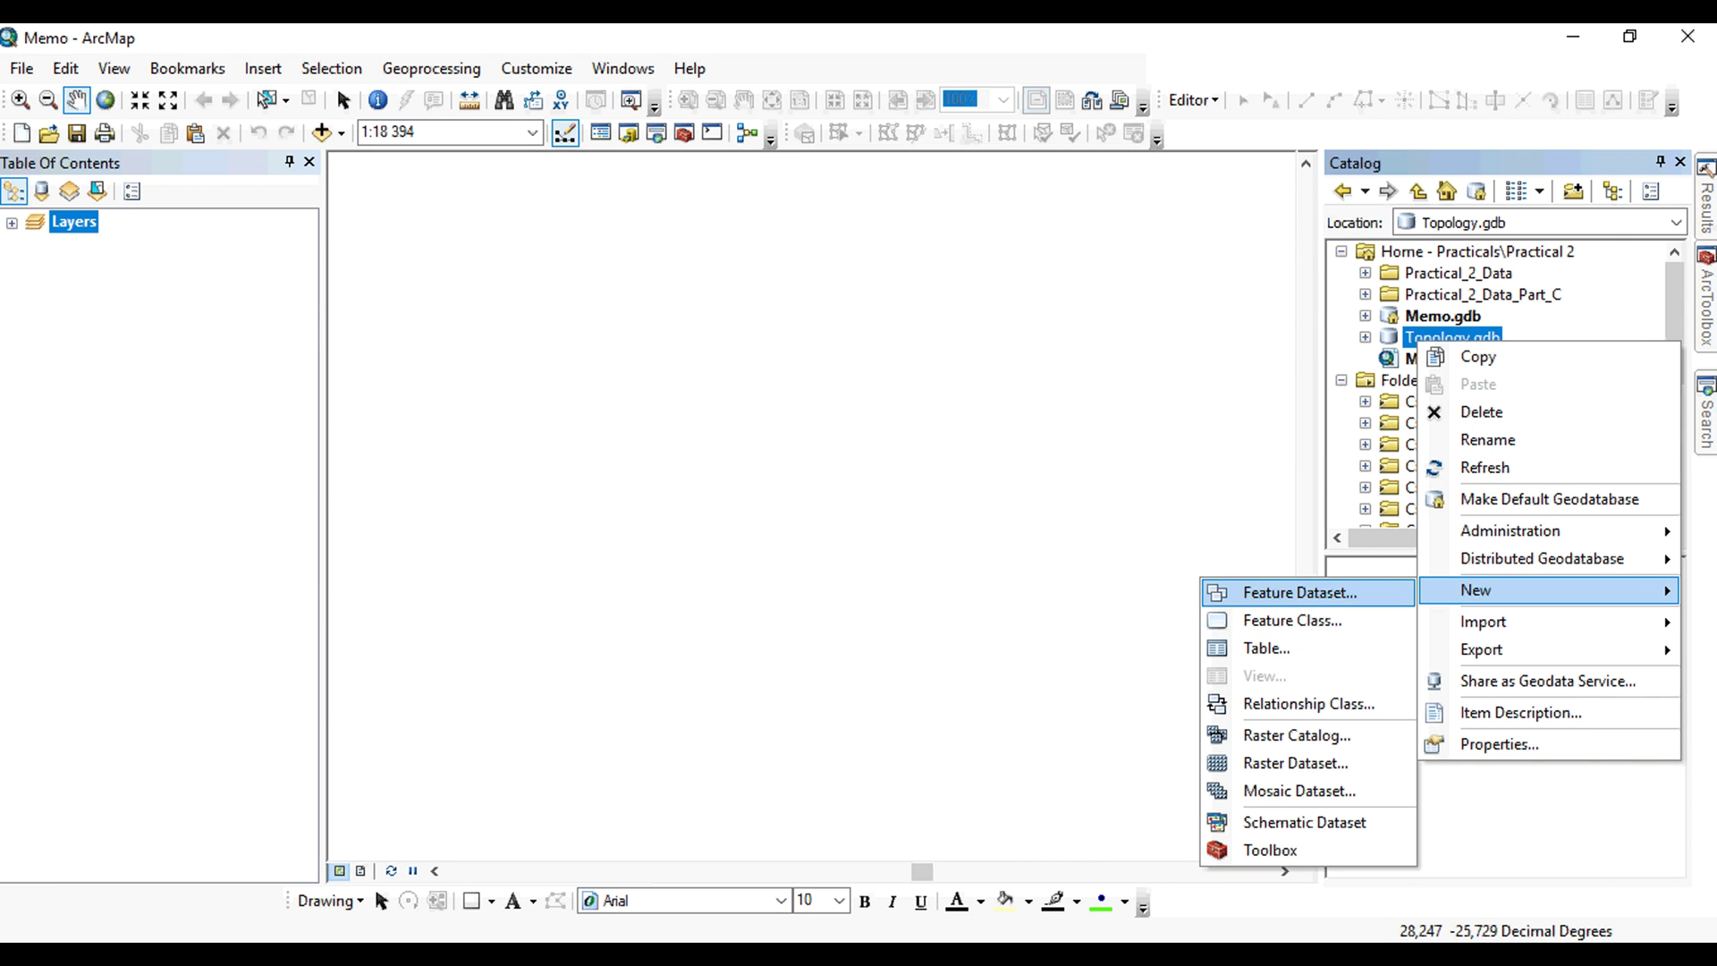
click(1324, 594)
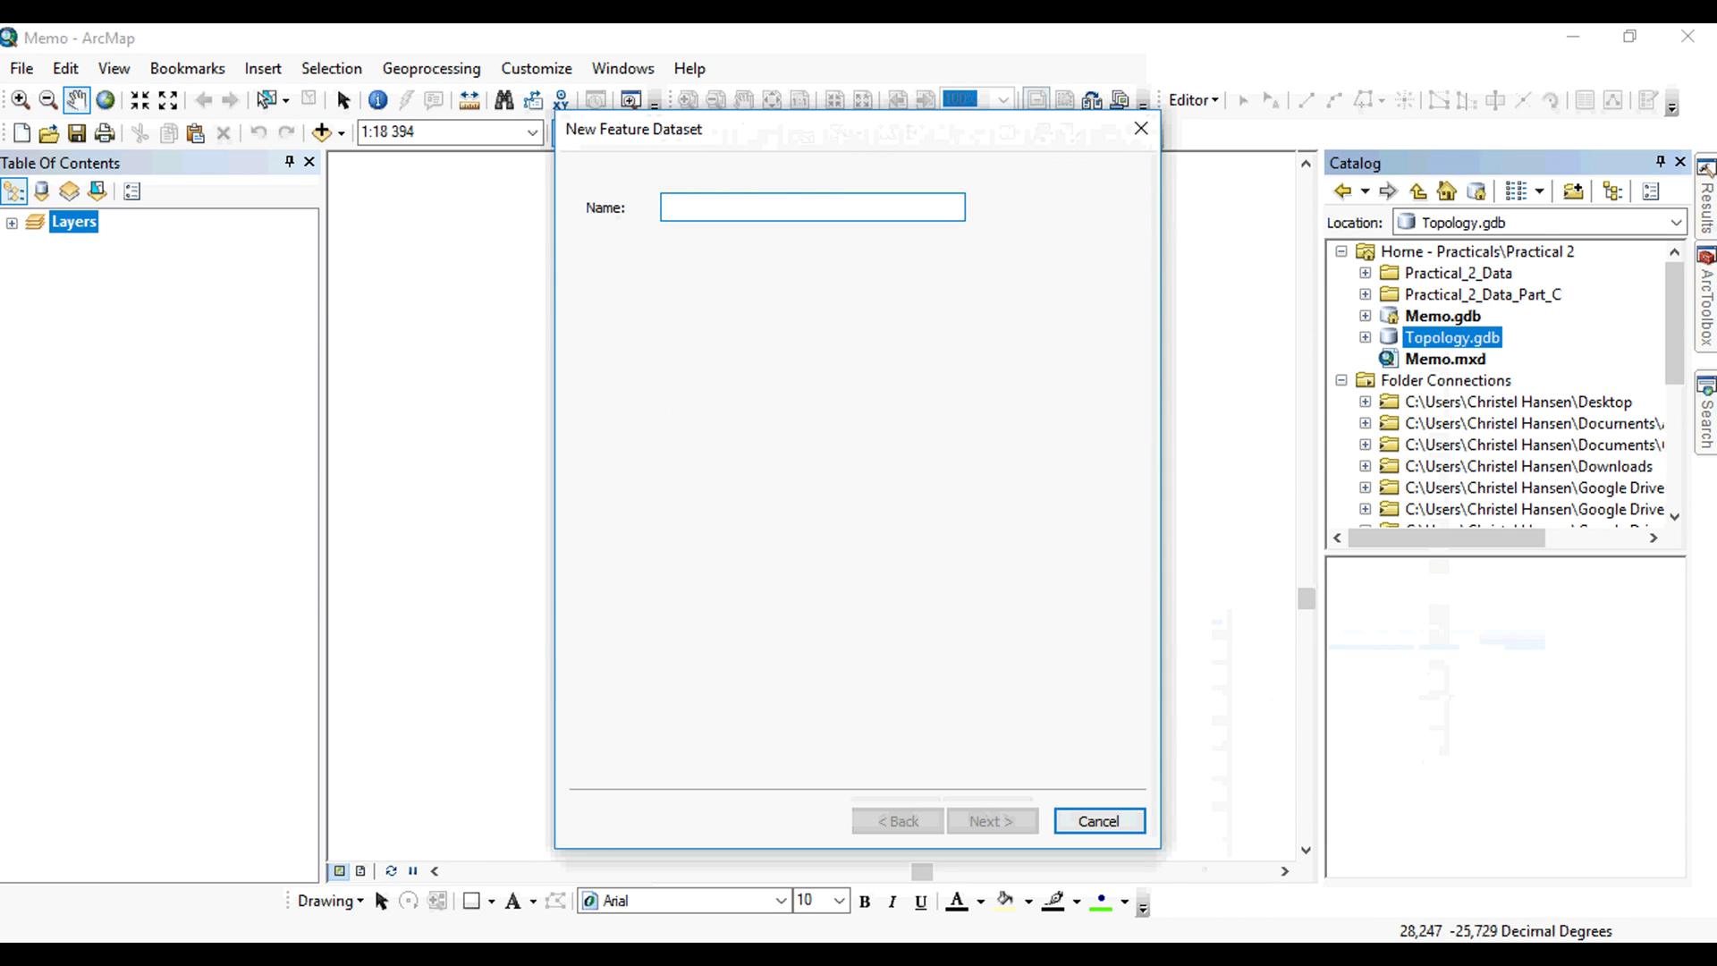
text(Topology)
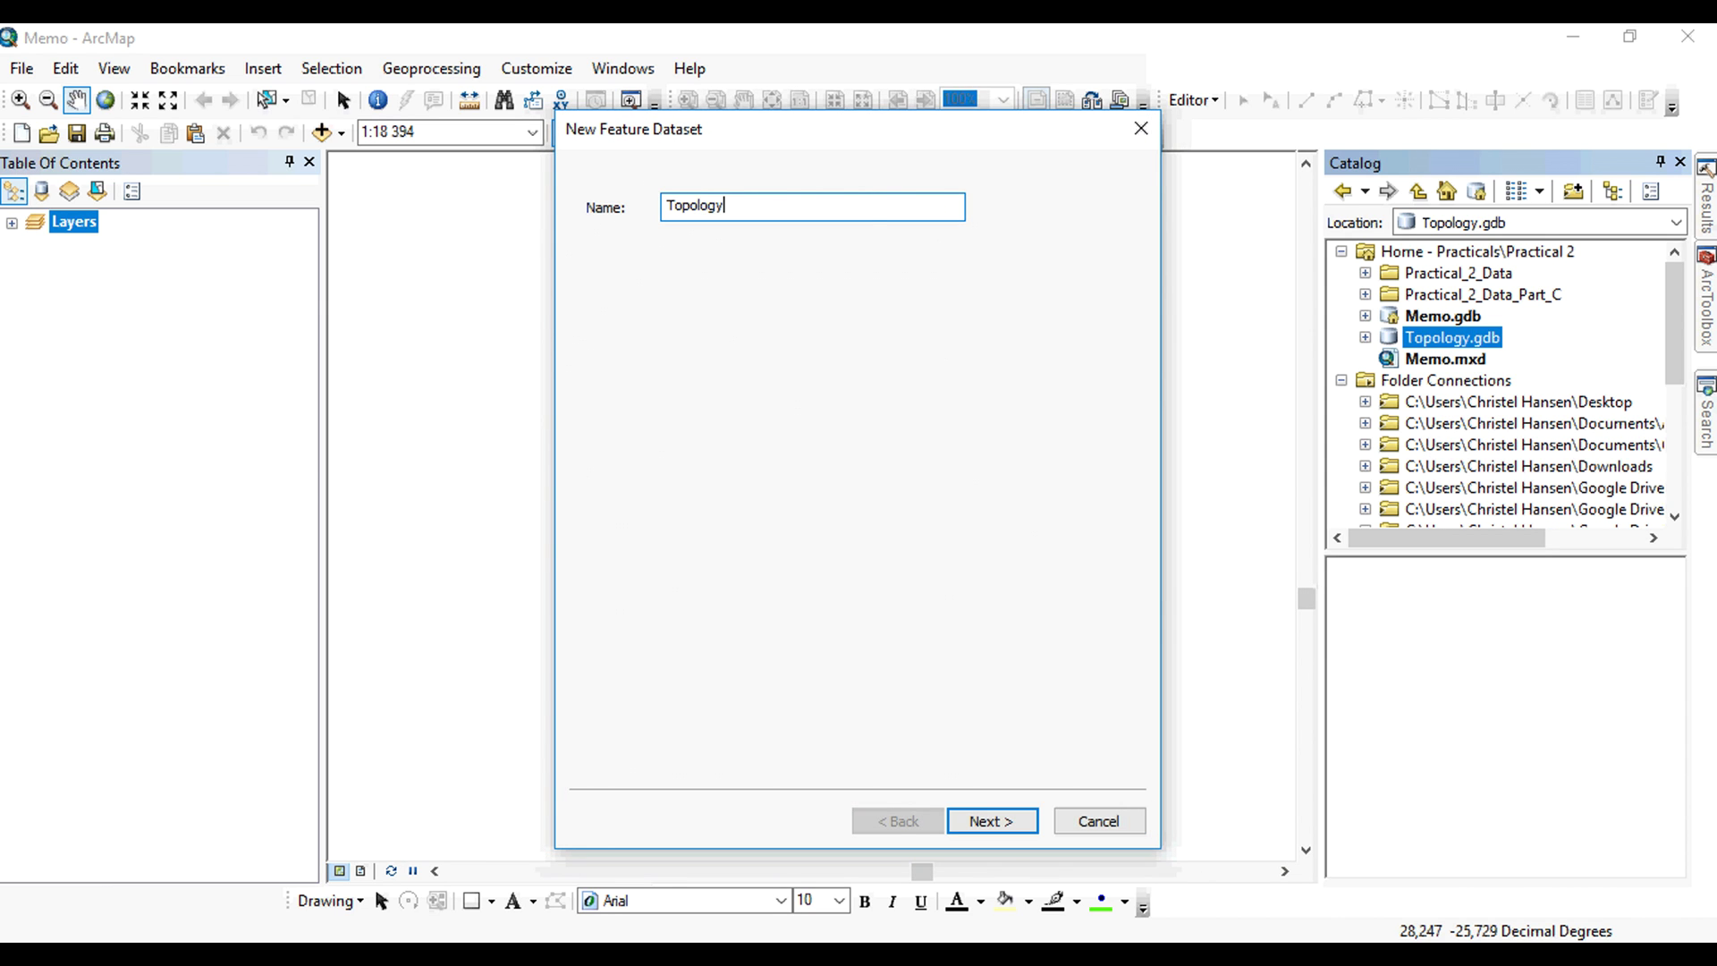
key(Return)
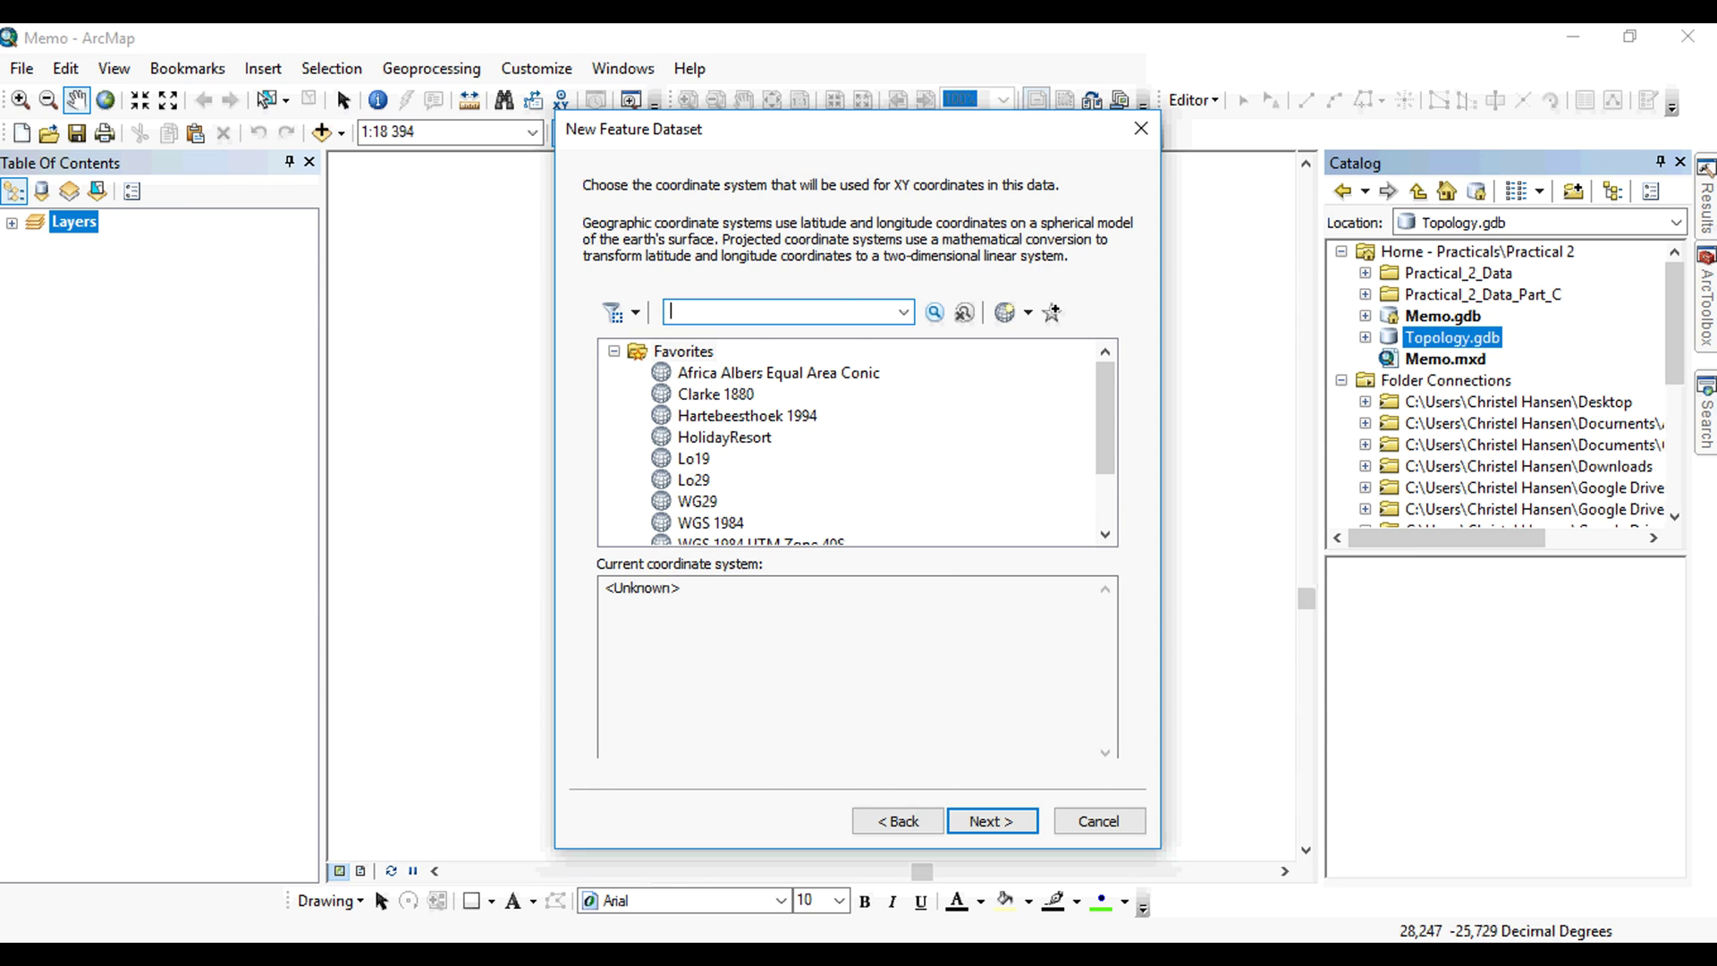
click(694, 481)
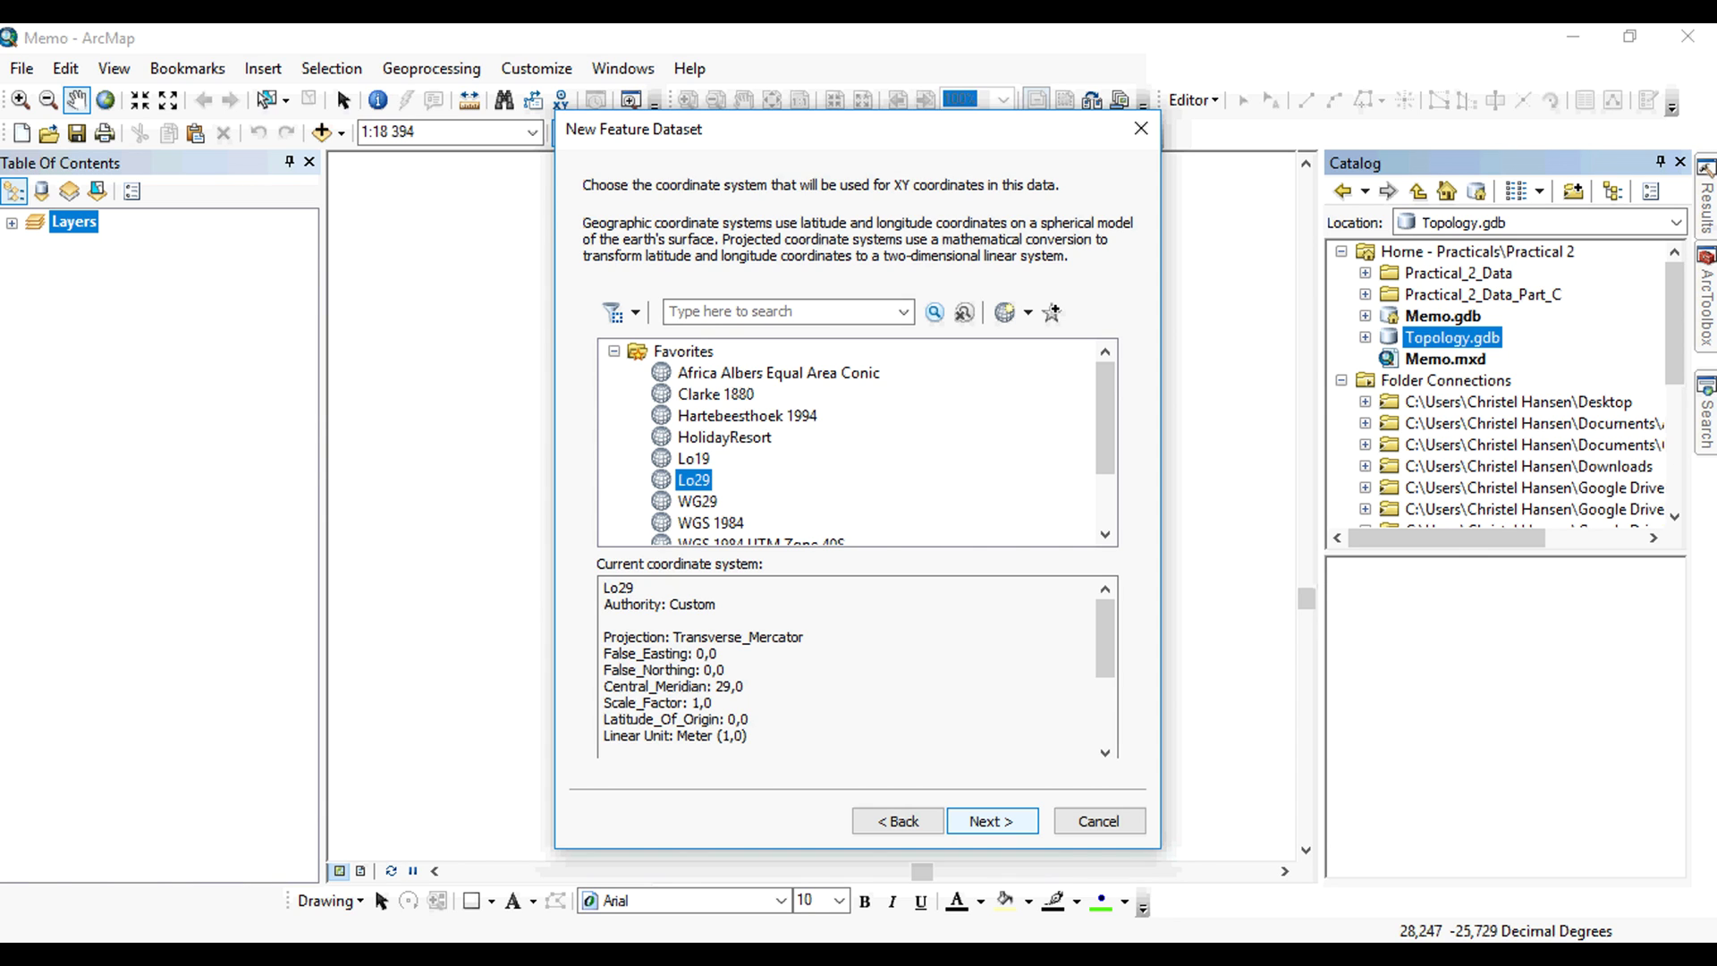
key(Return)
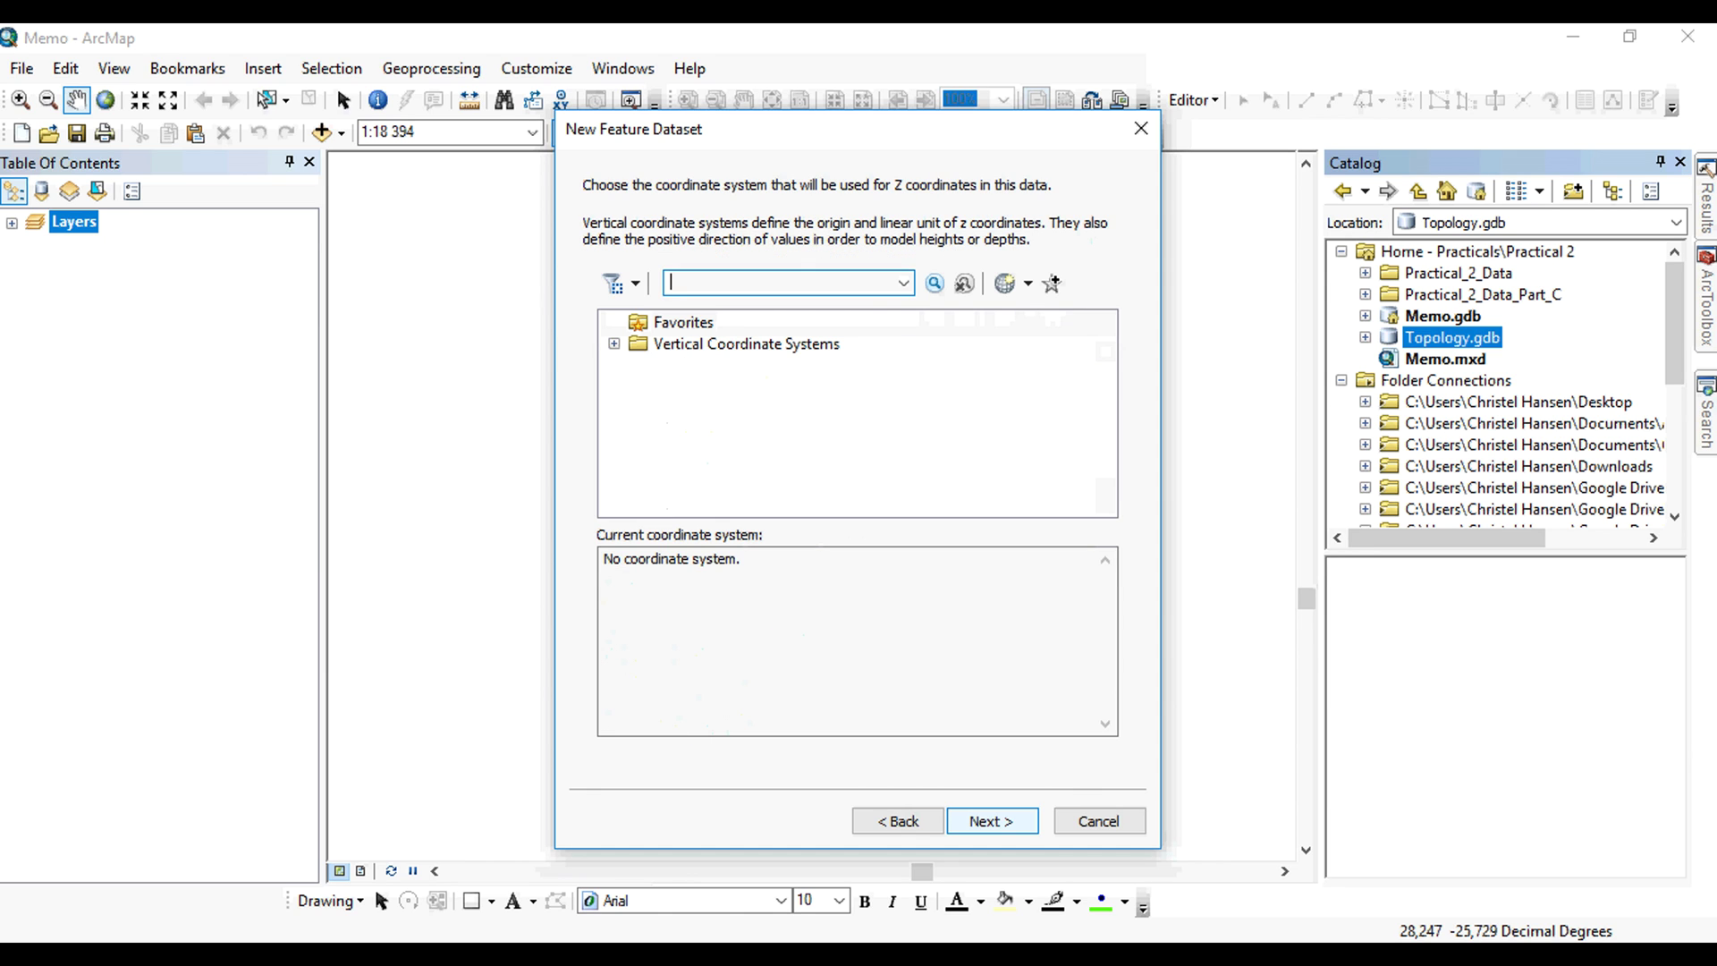
key(Return)
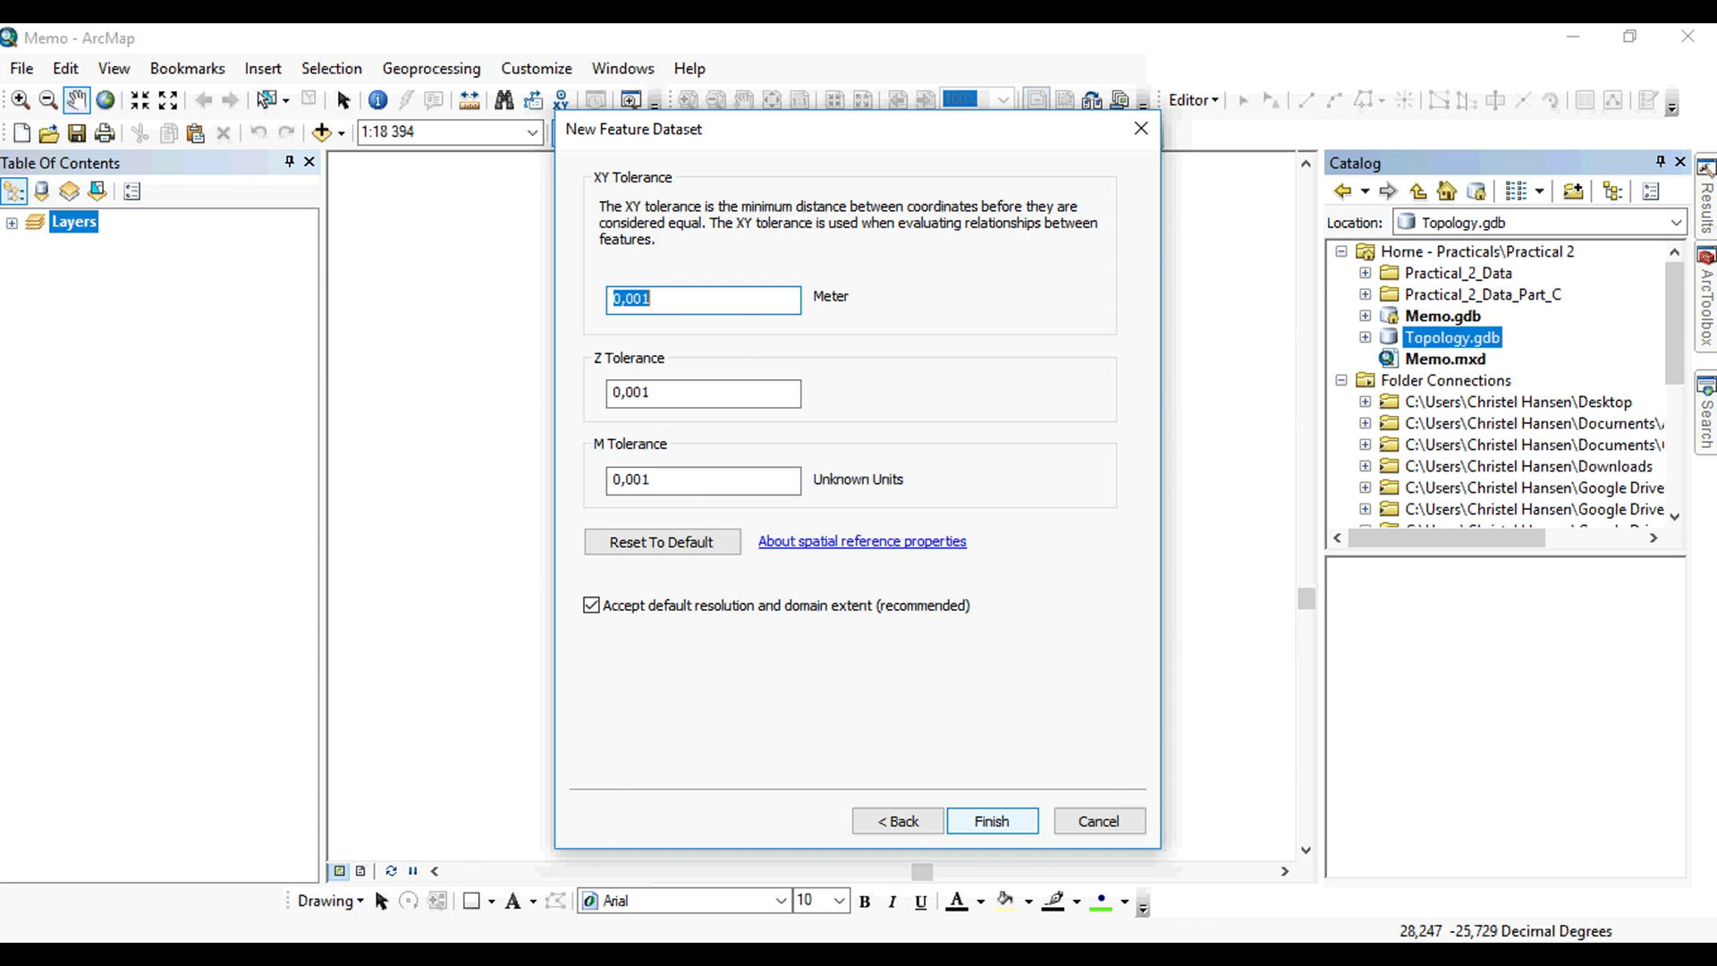
key(Return)
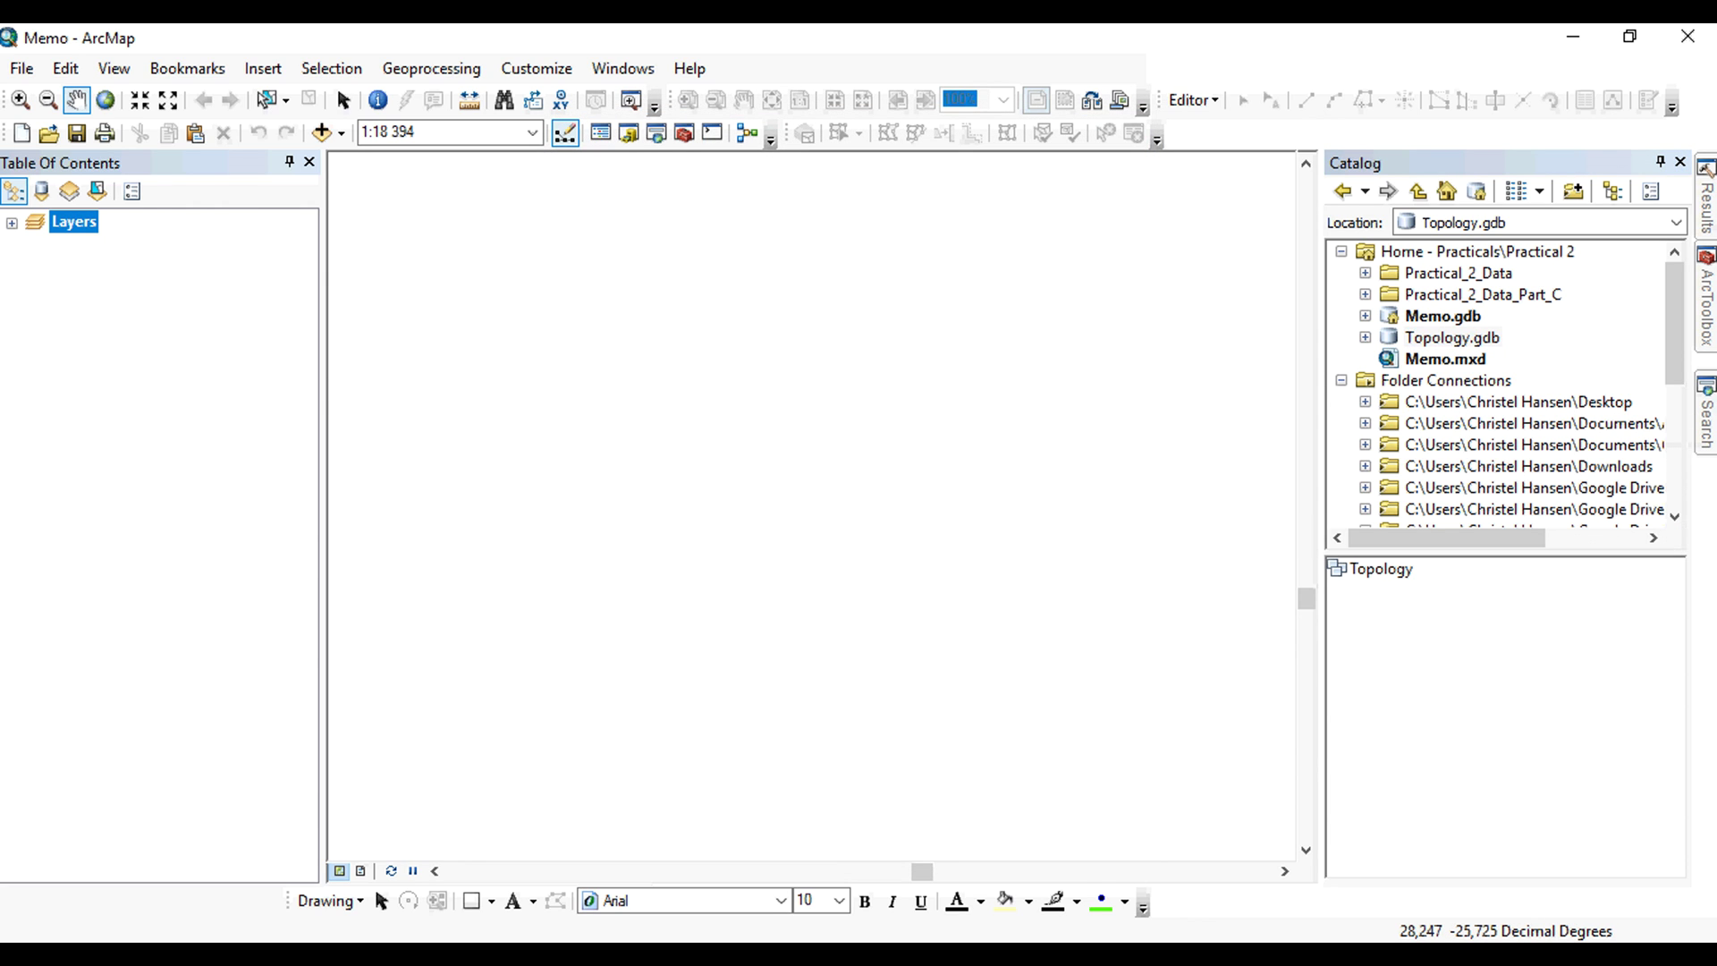
right_click(1373, 569)
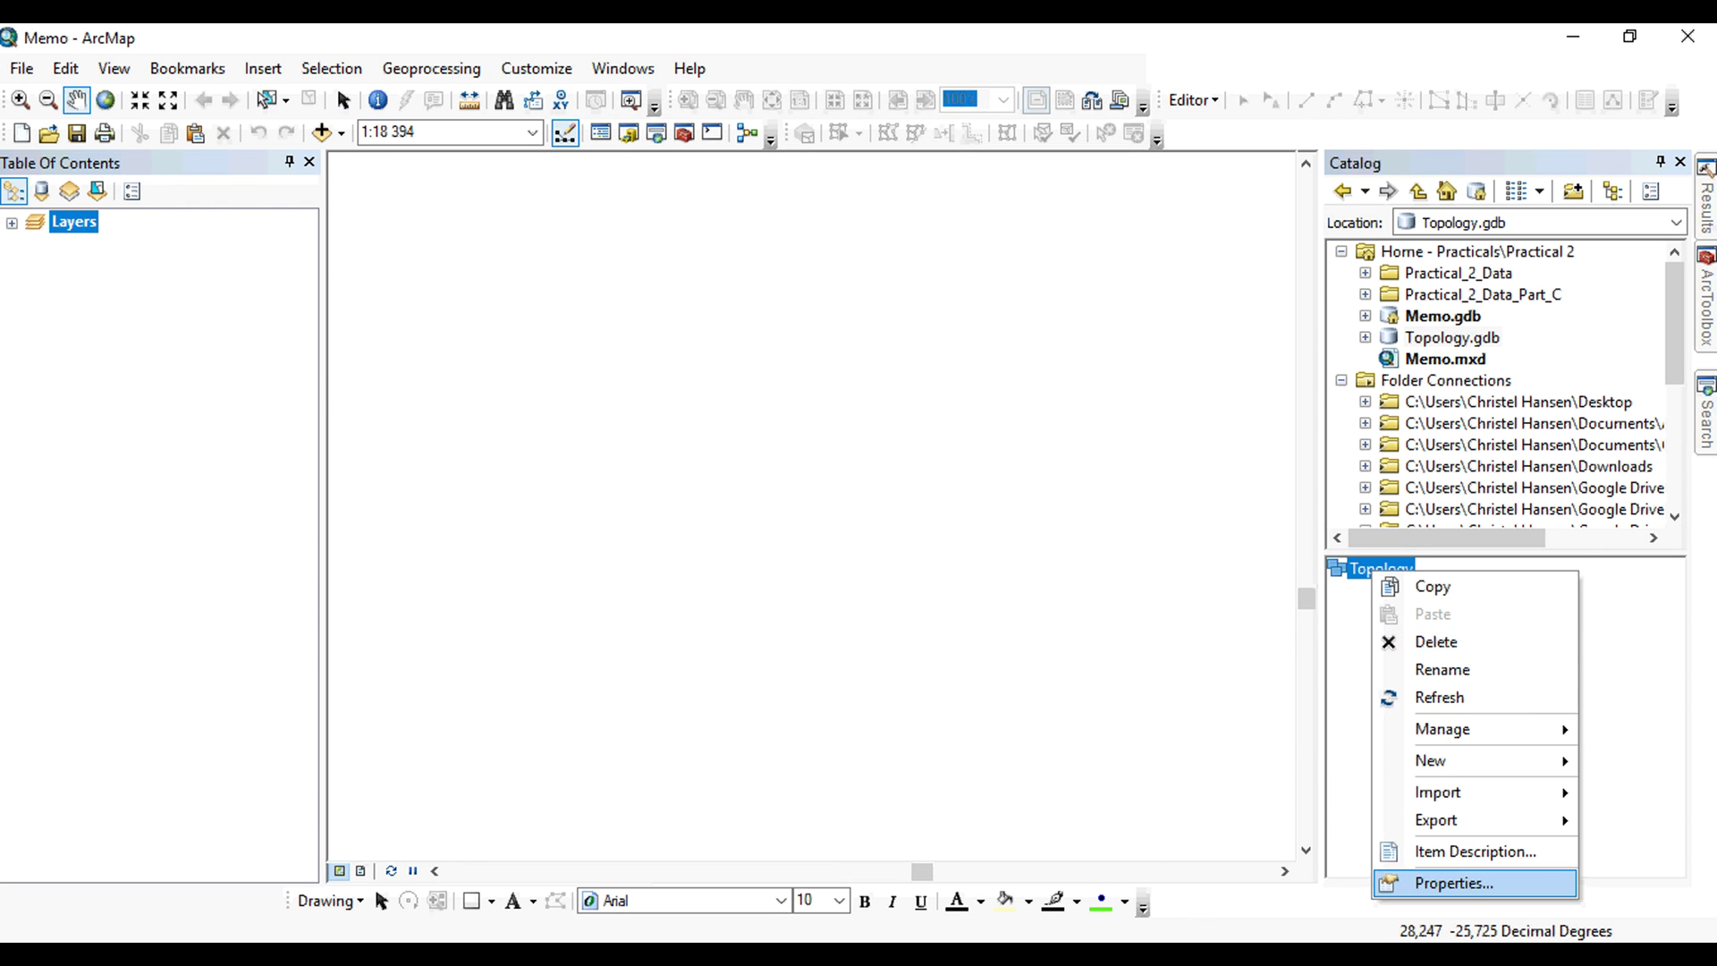
click(1453, 883)
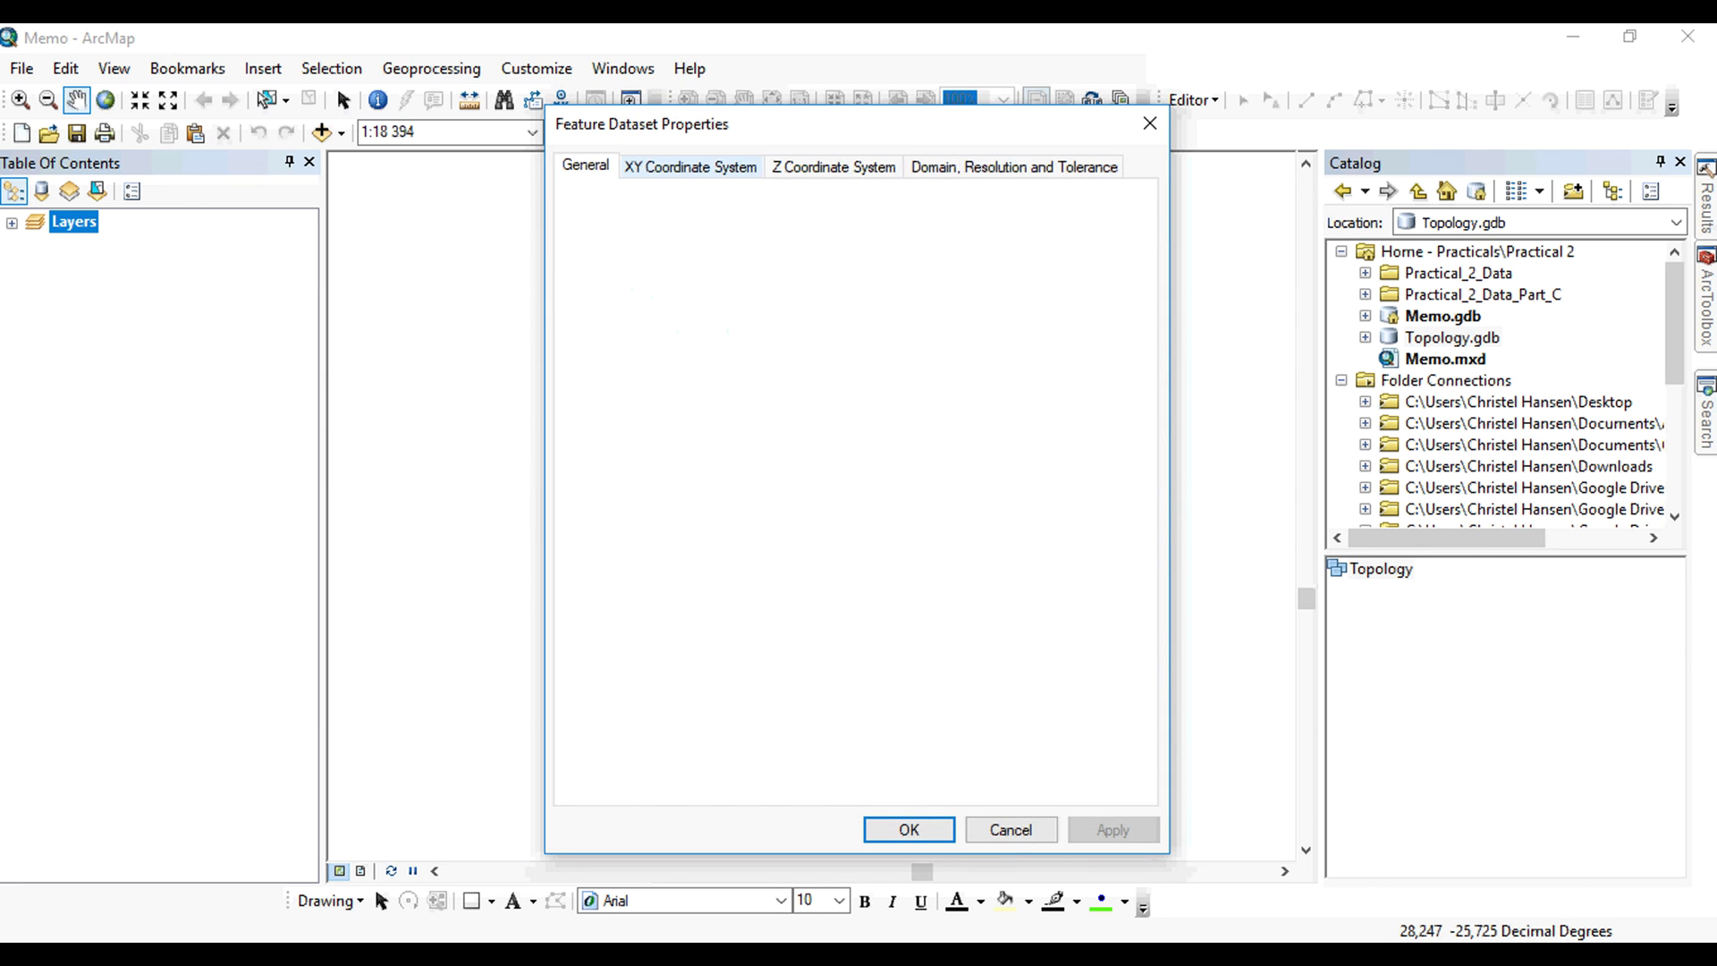
click(690, 167)
scroll(858, 576, down, 3)
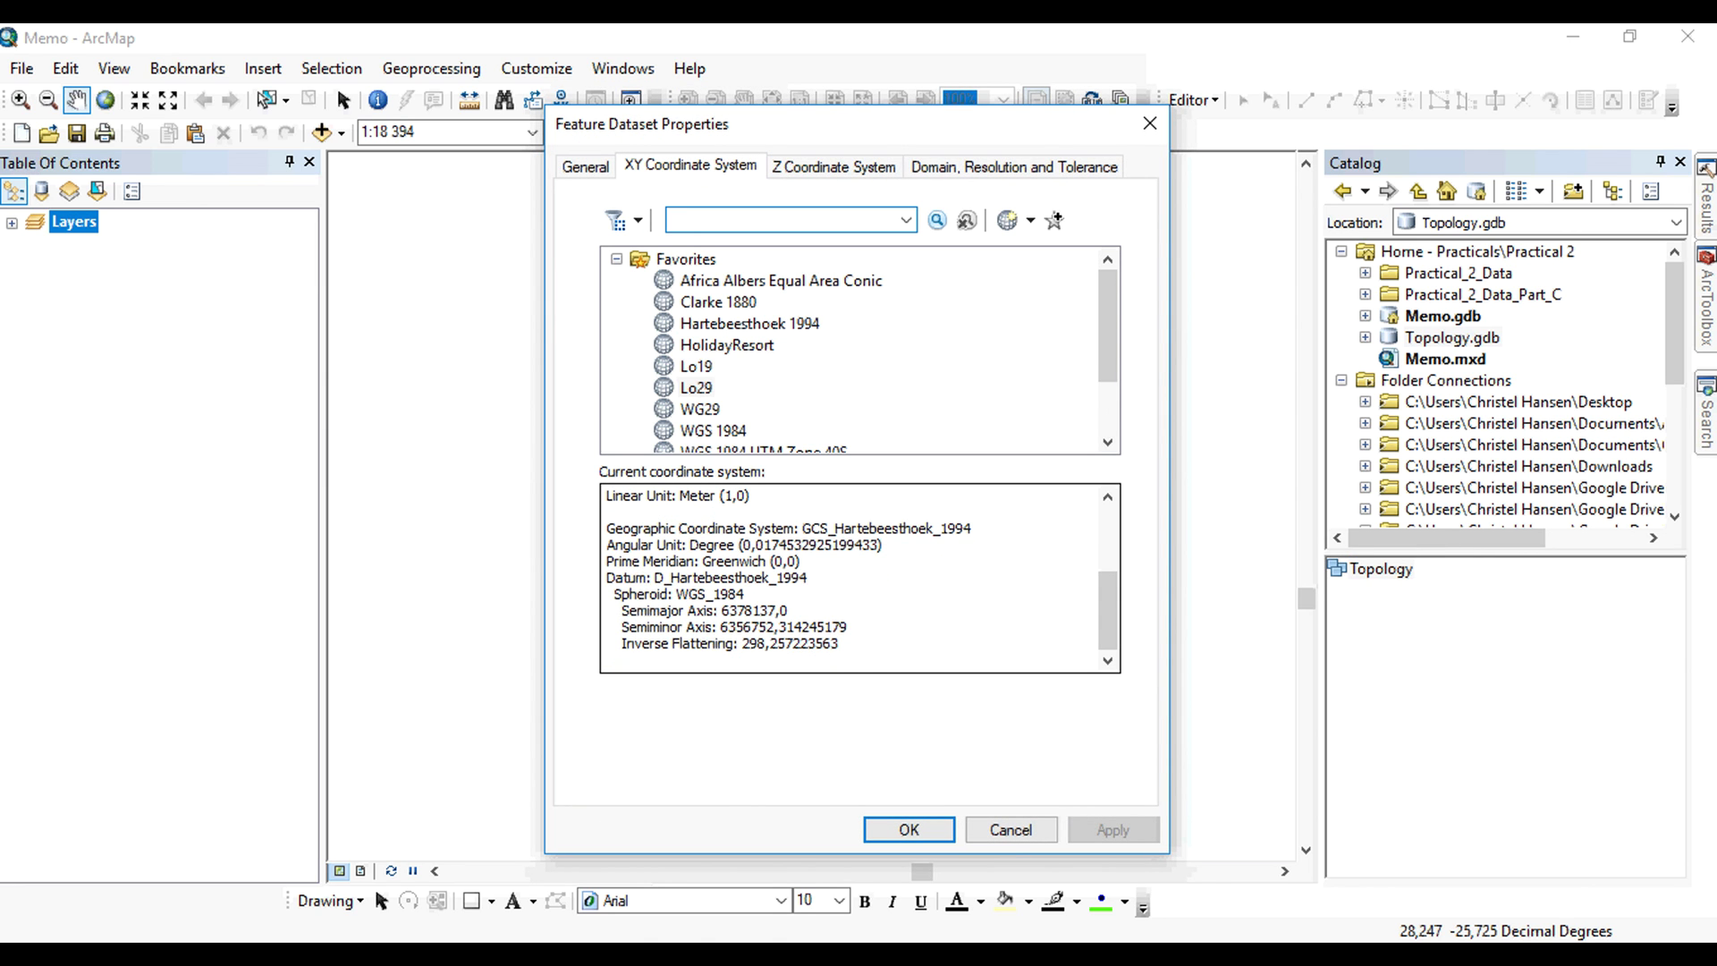
scroll(859, 577, up, 1)
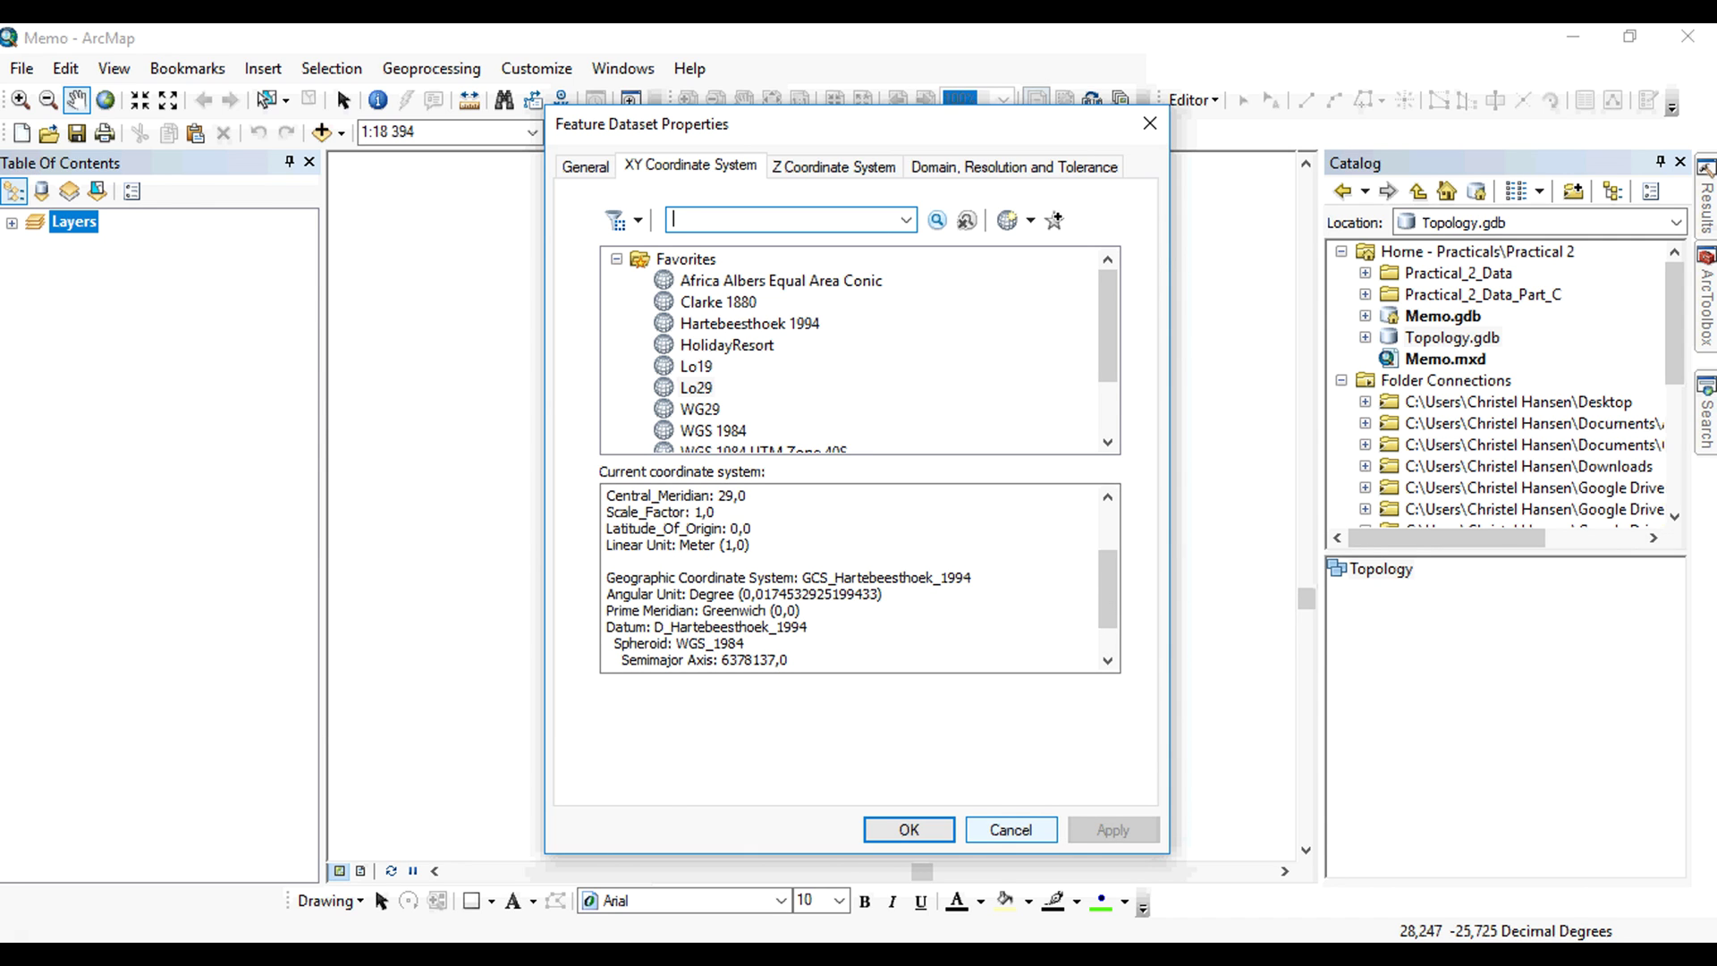
click(1011, 830)
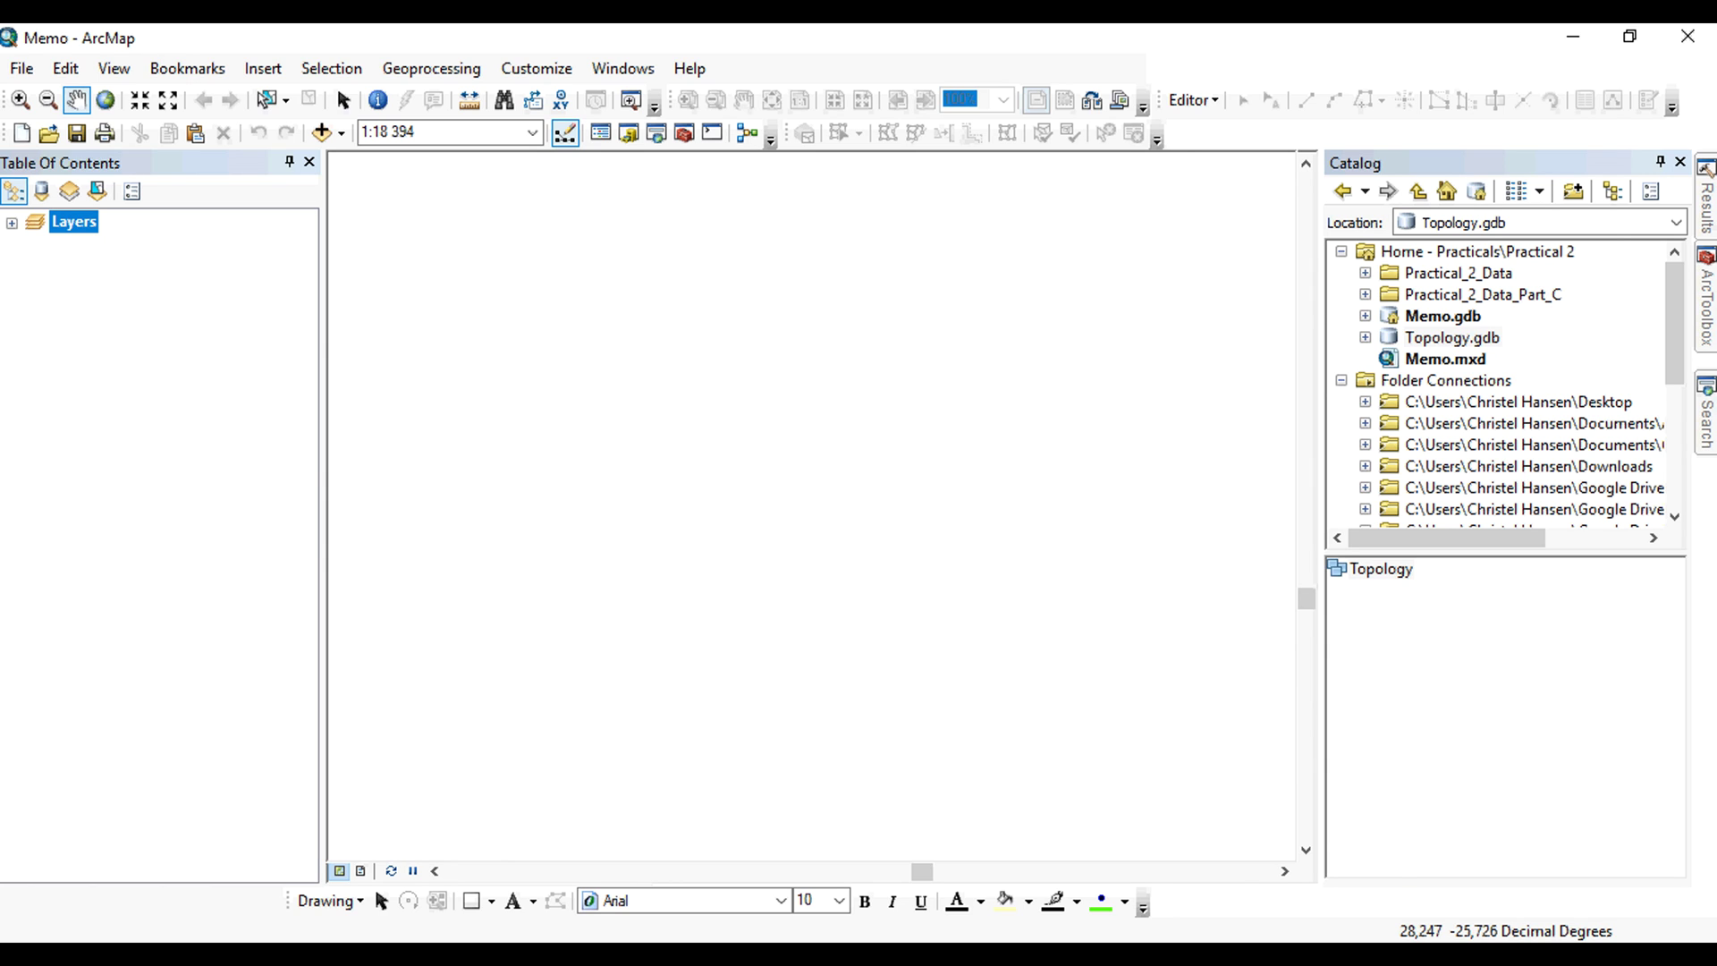
- Import RoadPrj and Zoning into the Topology dataset with Feature Class to Geodatabase (multiple)
right_click(1380, 569)
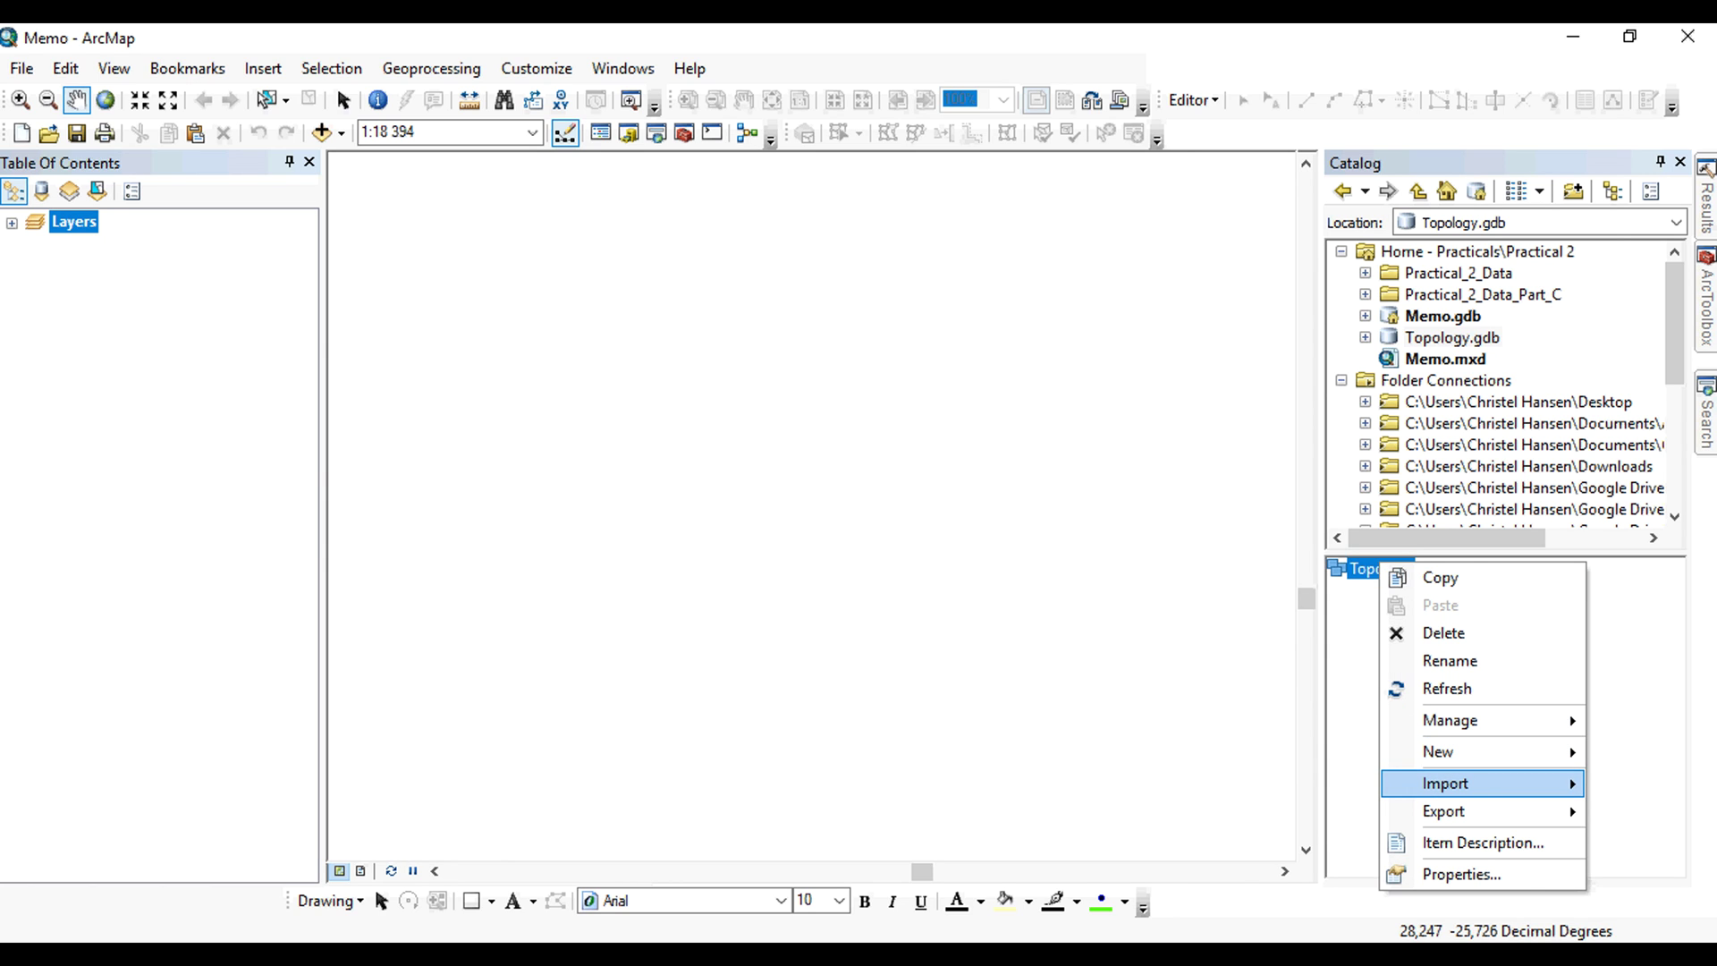
mouse_move(1444, 783)
click(1252, 813)
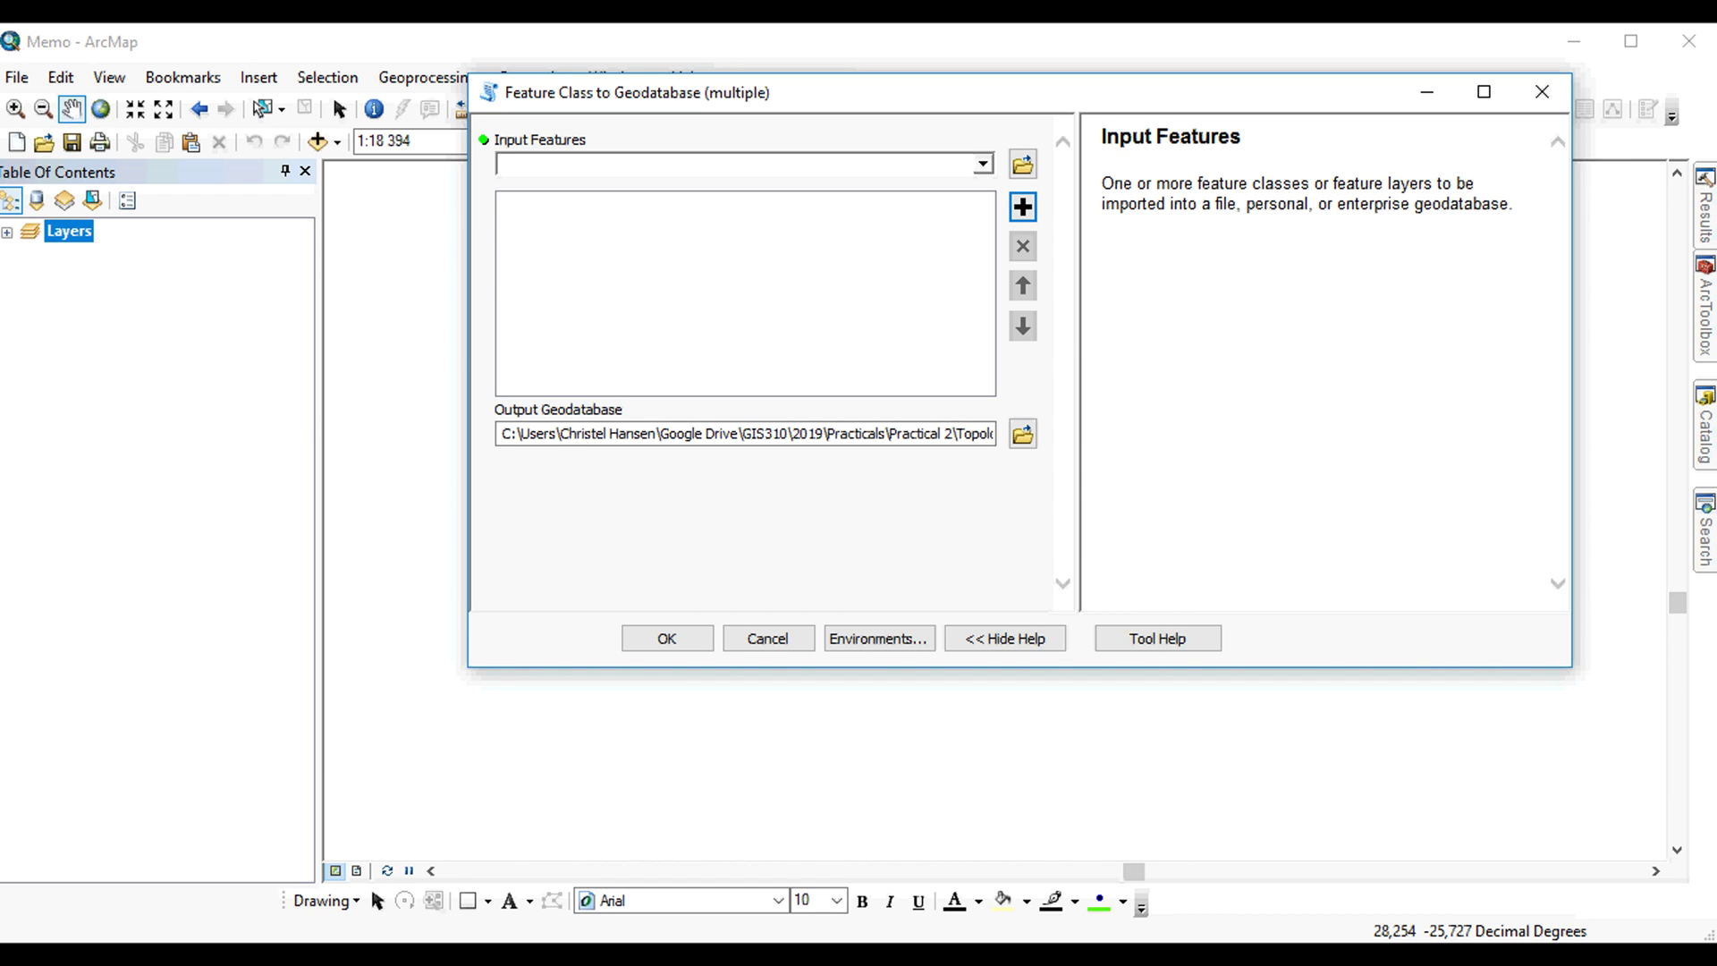
click(983, 164)
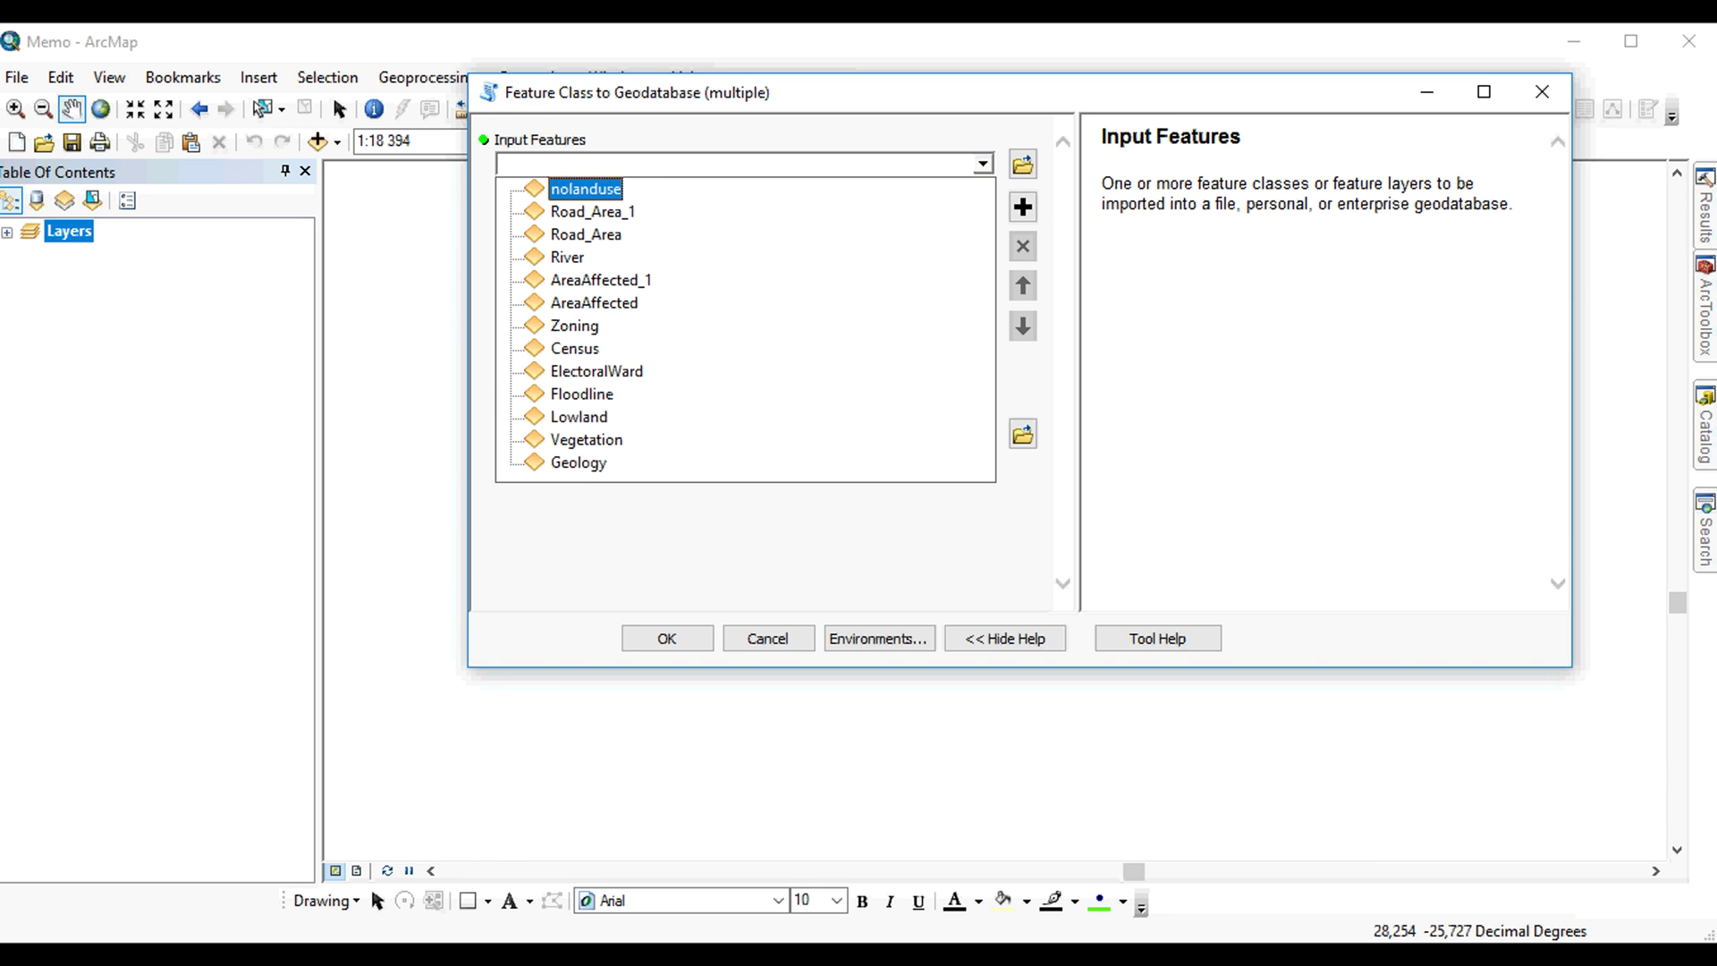
click(1023, 164)
click(1023, 164)
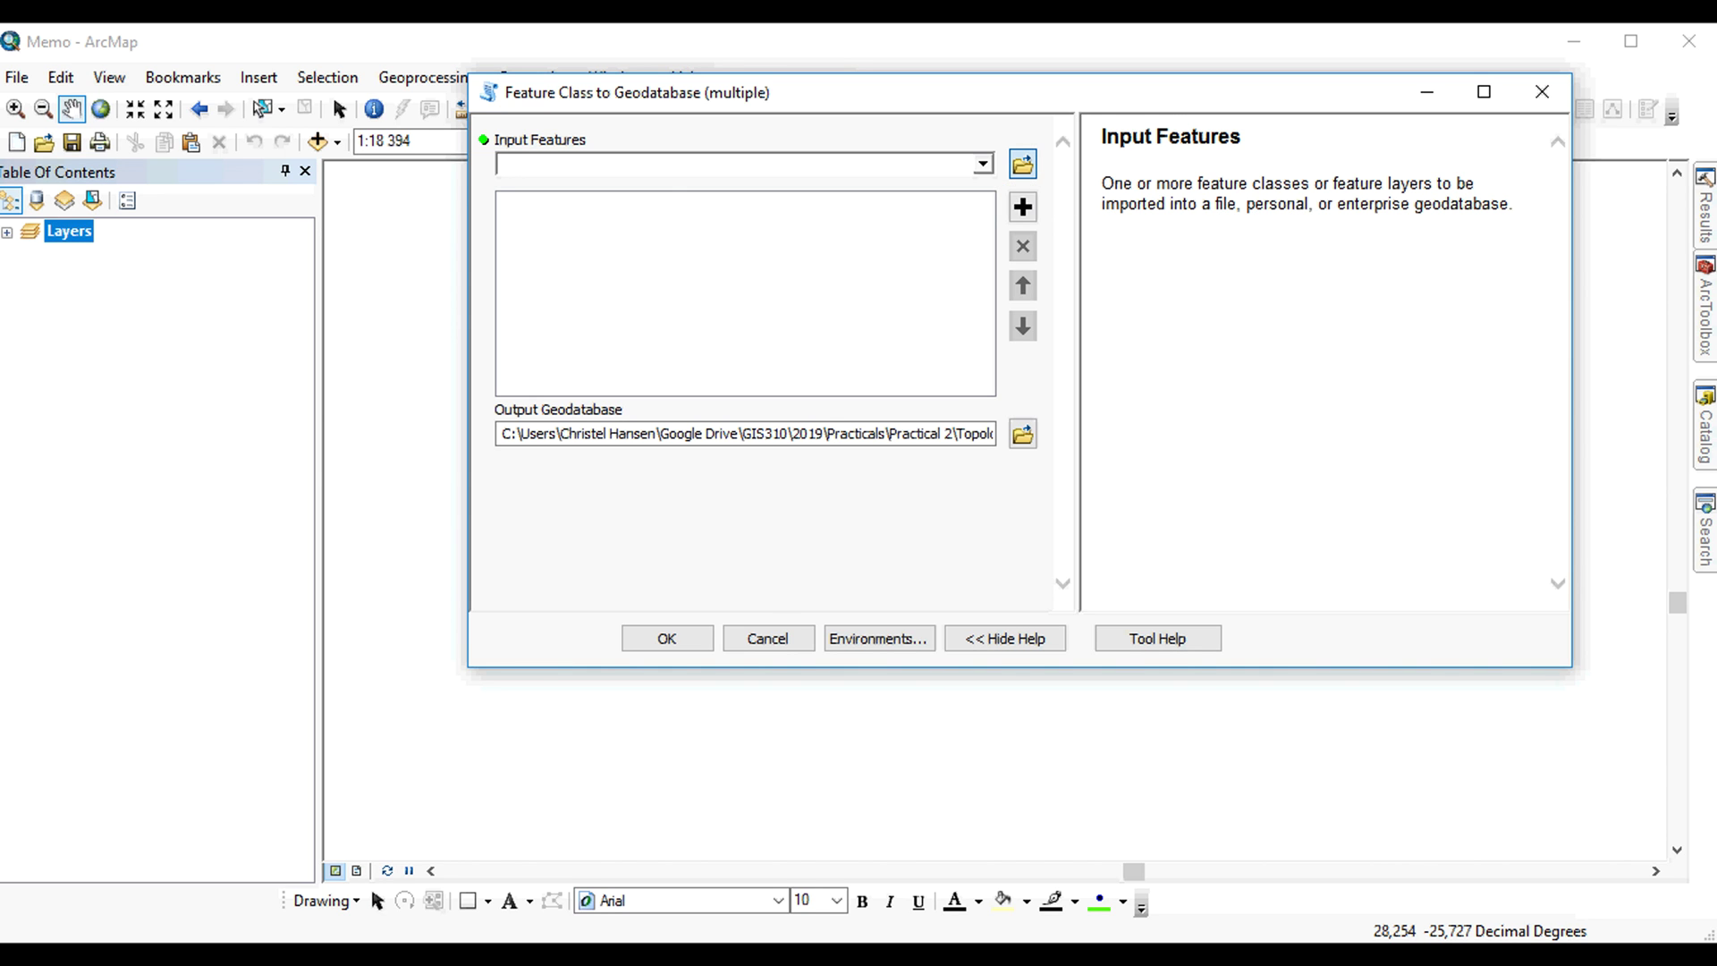
click(1022, 164)
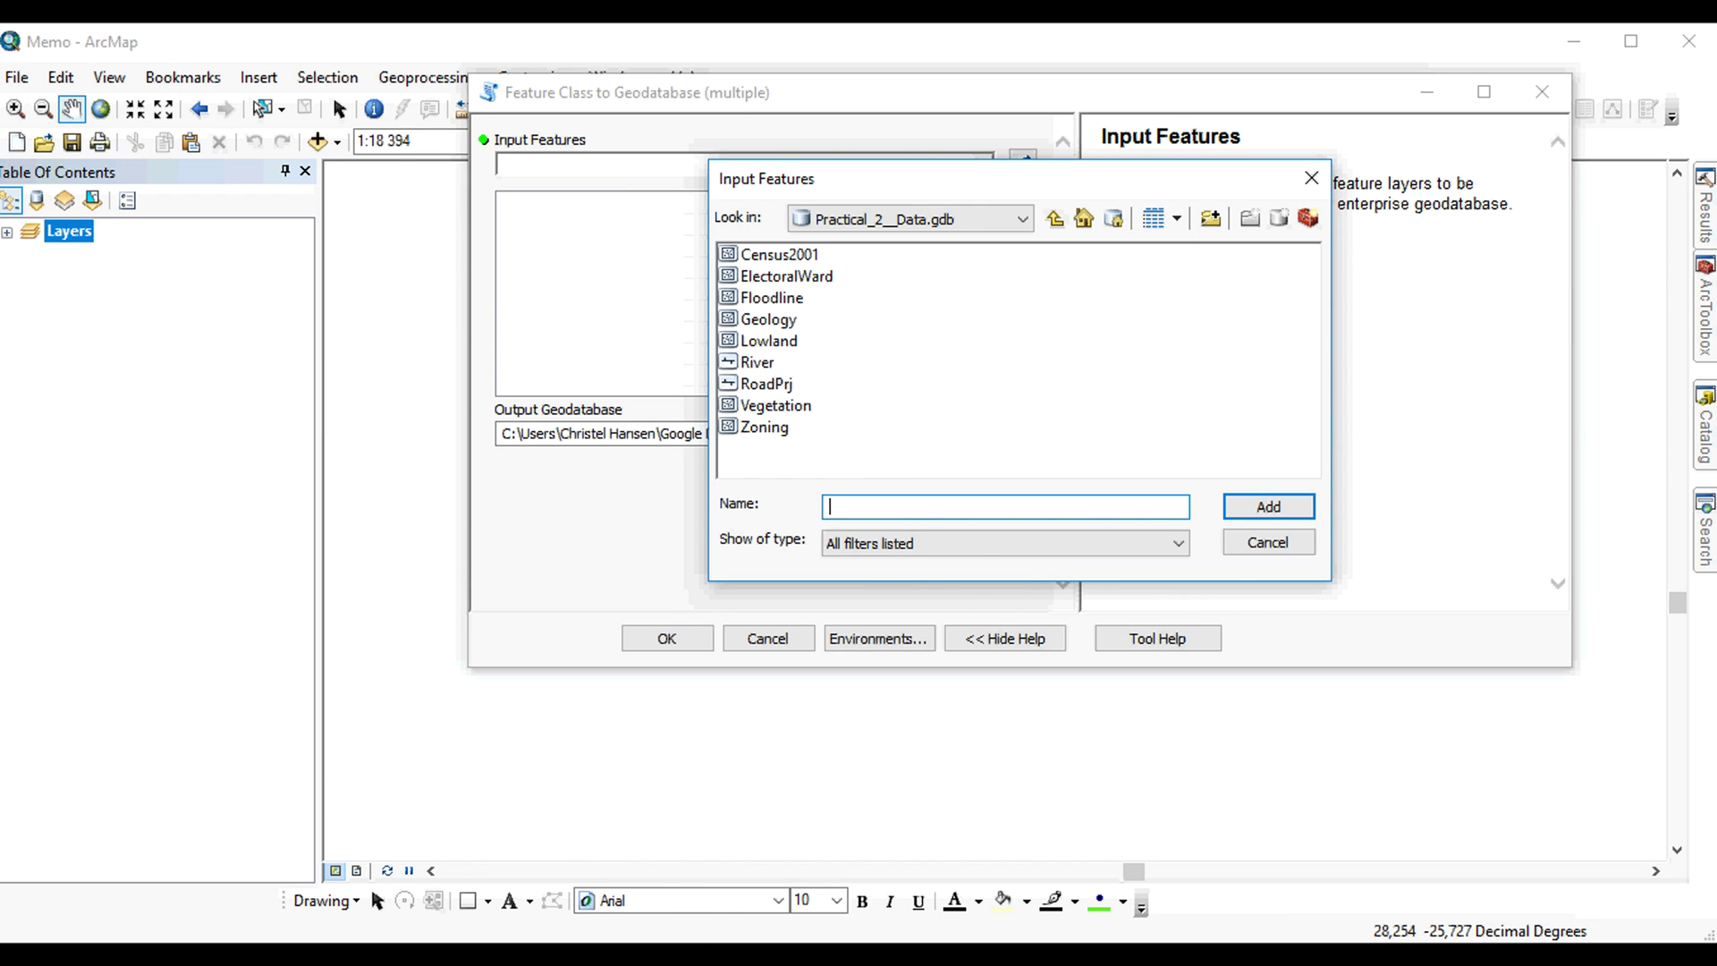
click(766, 385)
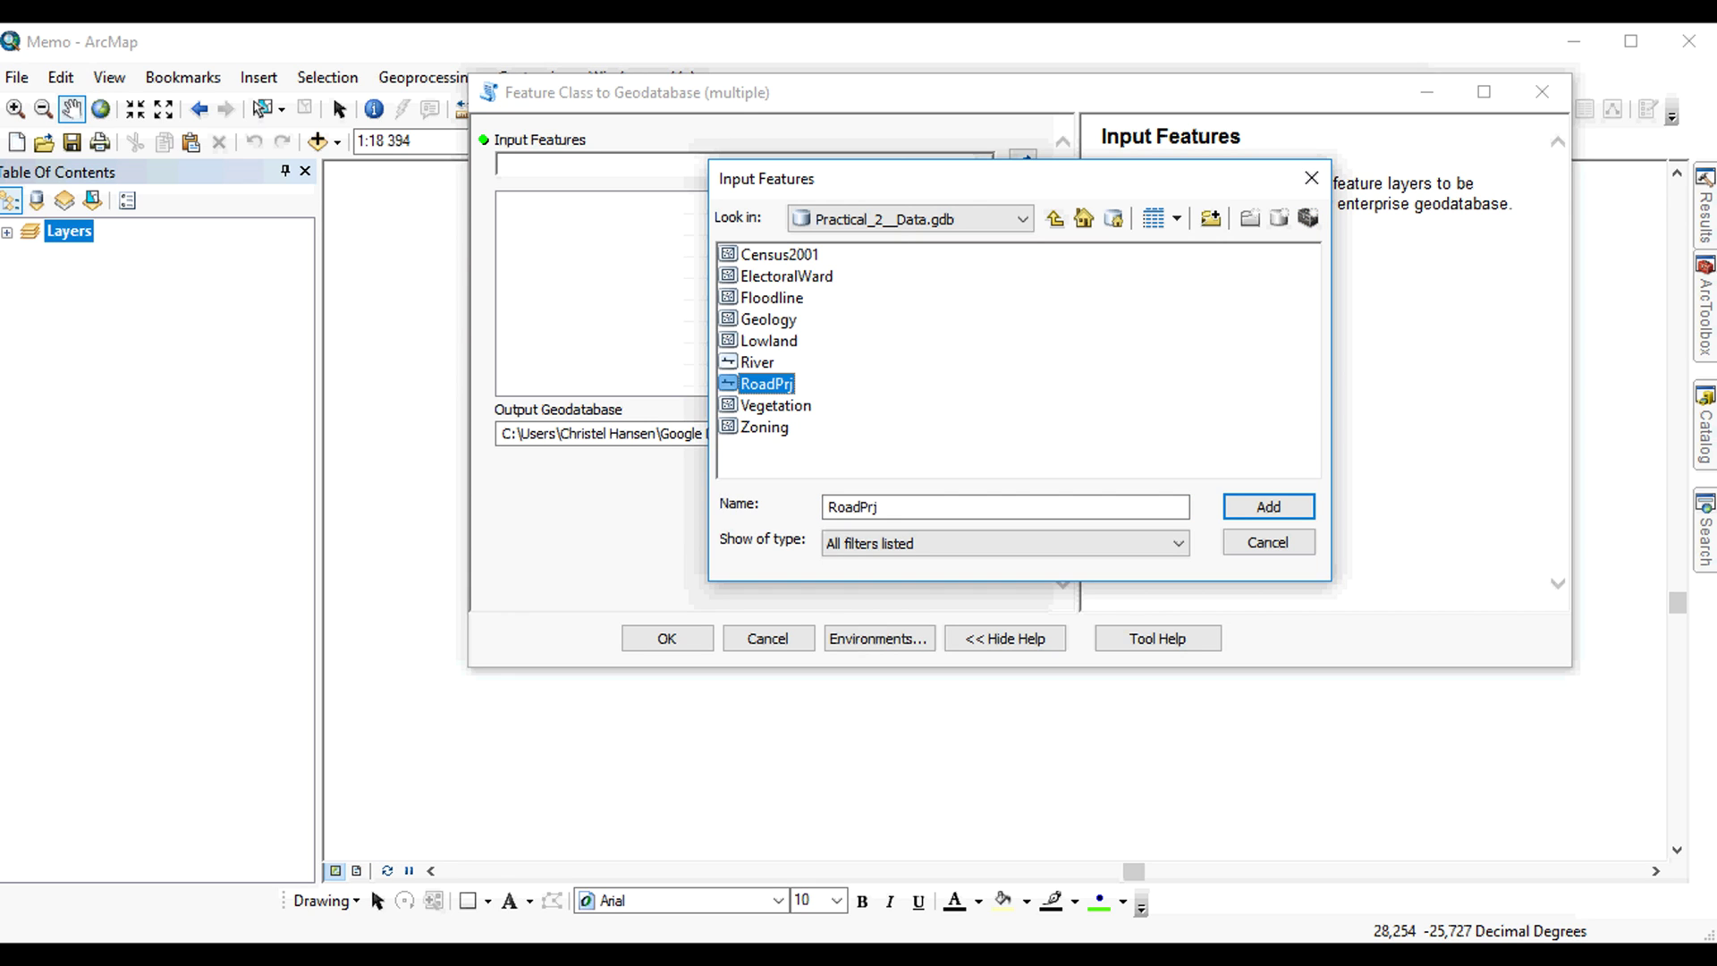
ctrl+click(764, 427)
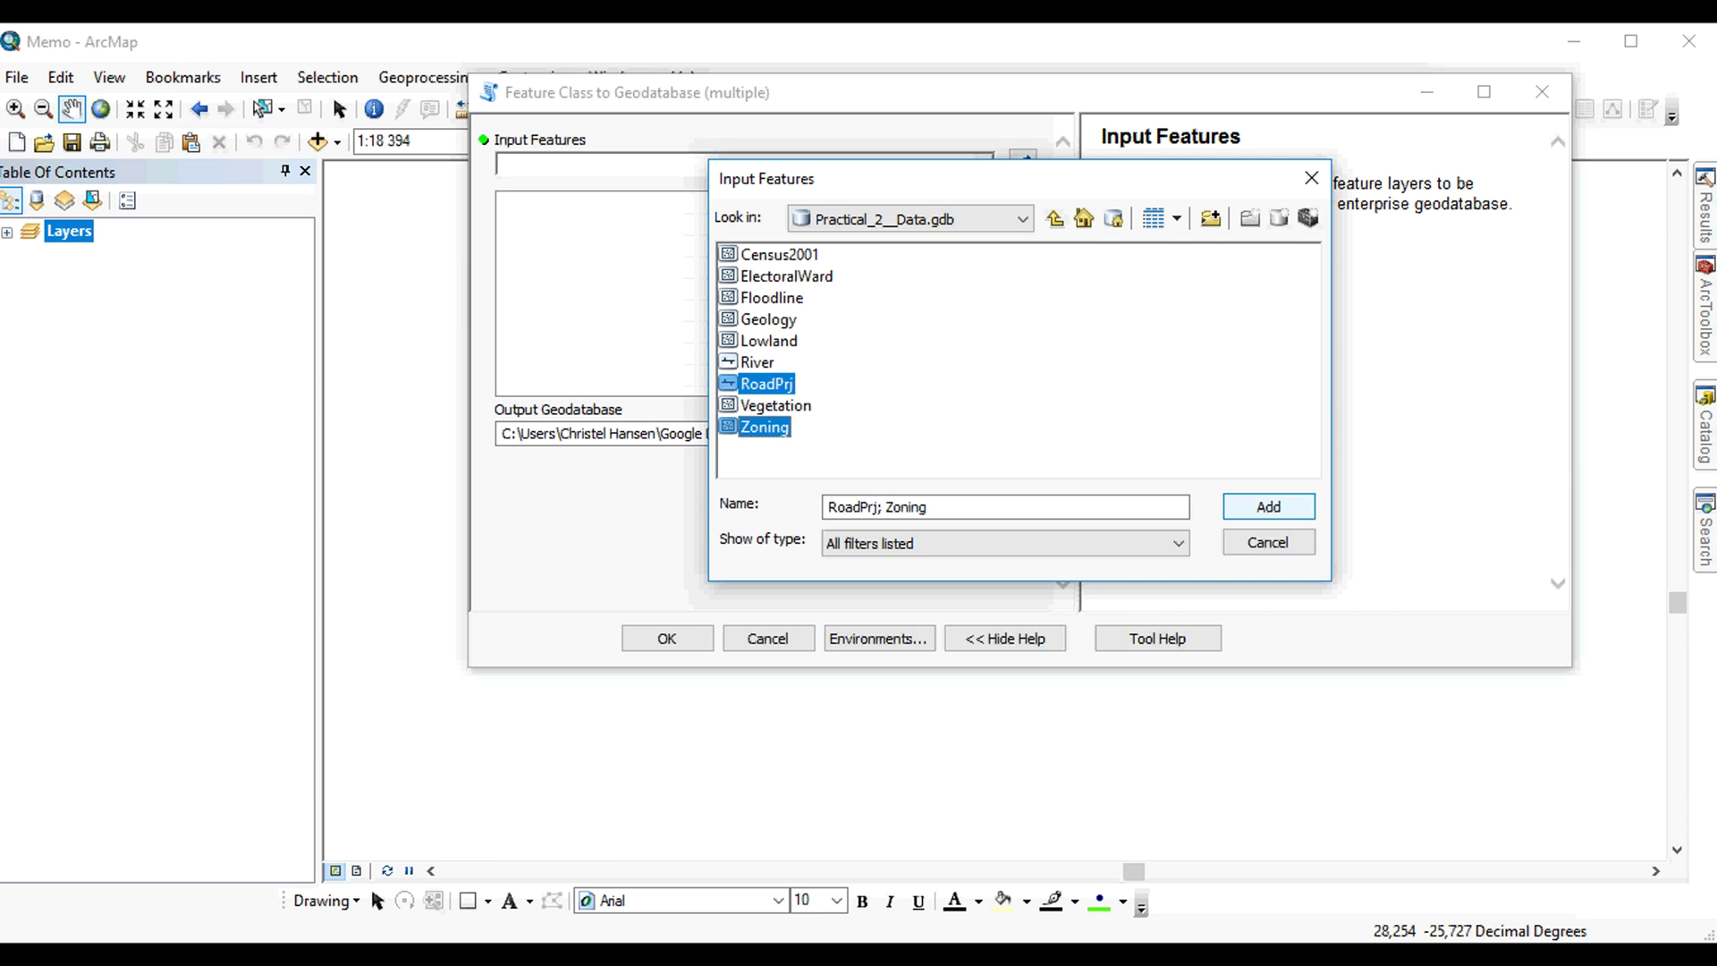
key(Return)
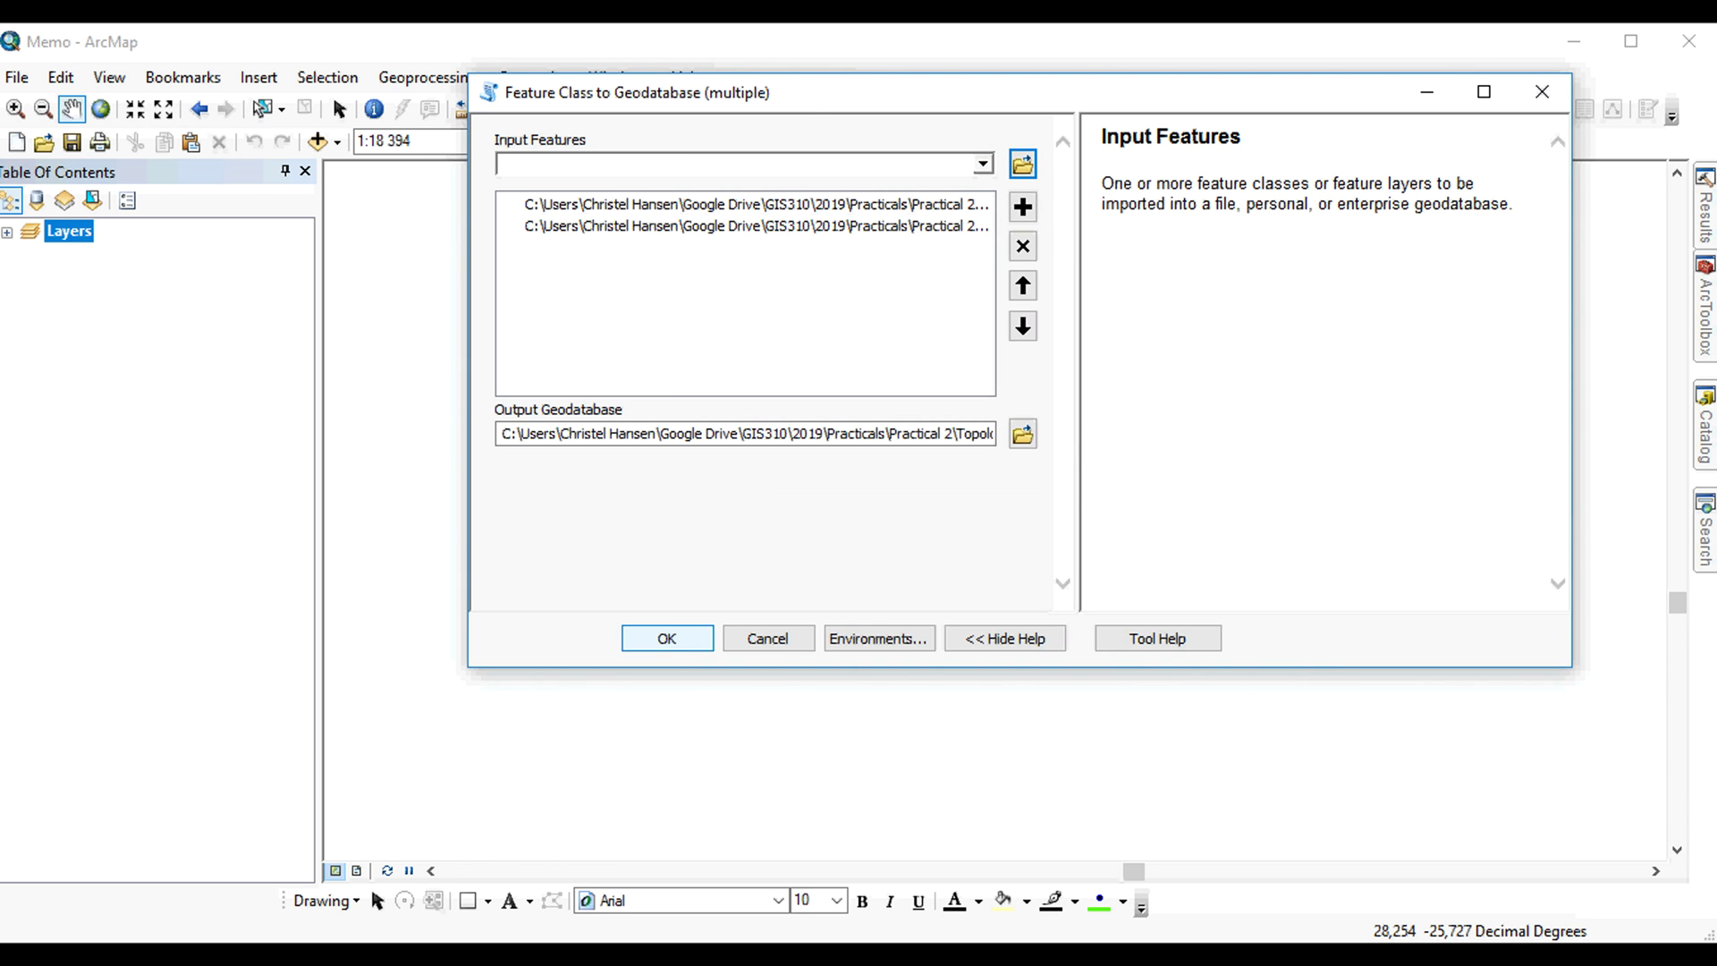
key(Return)
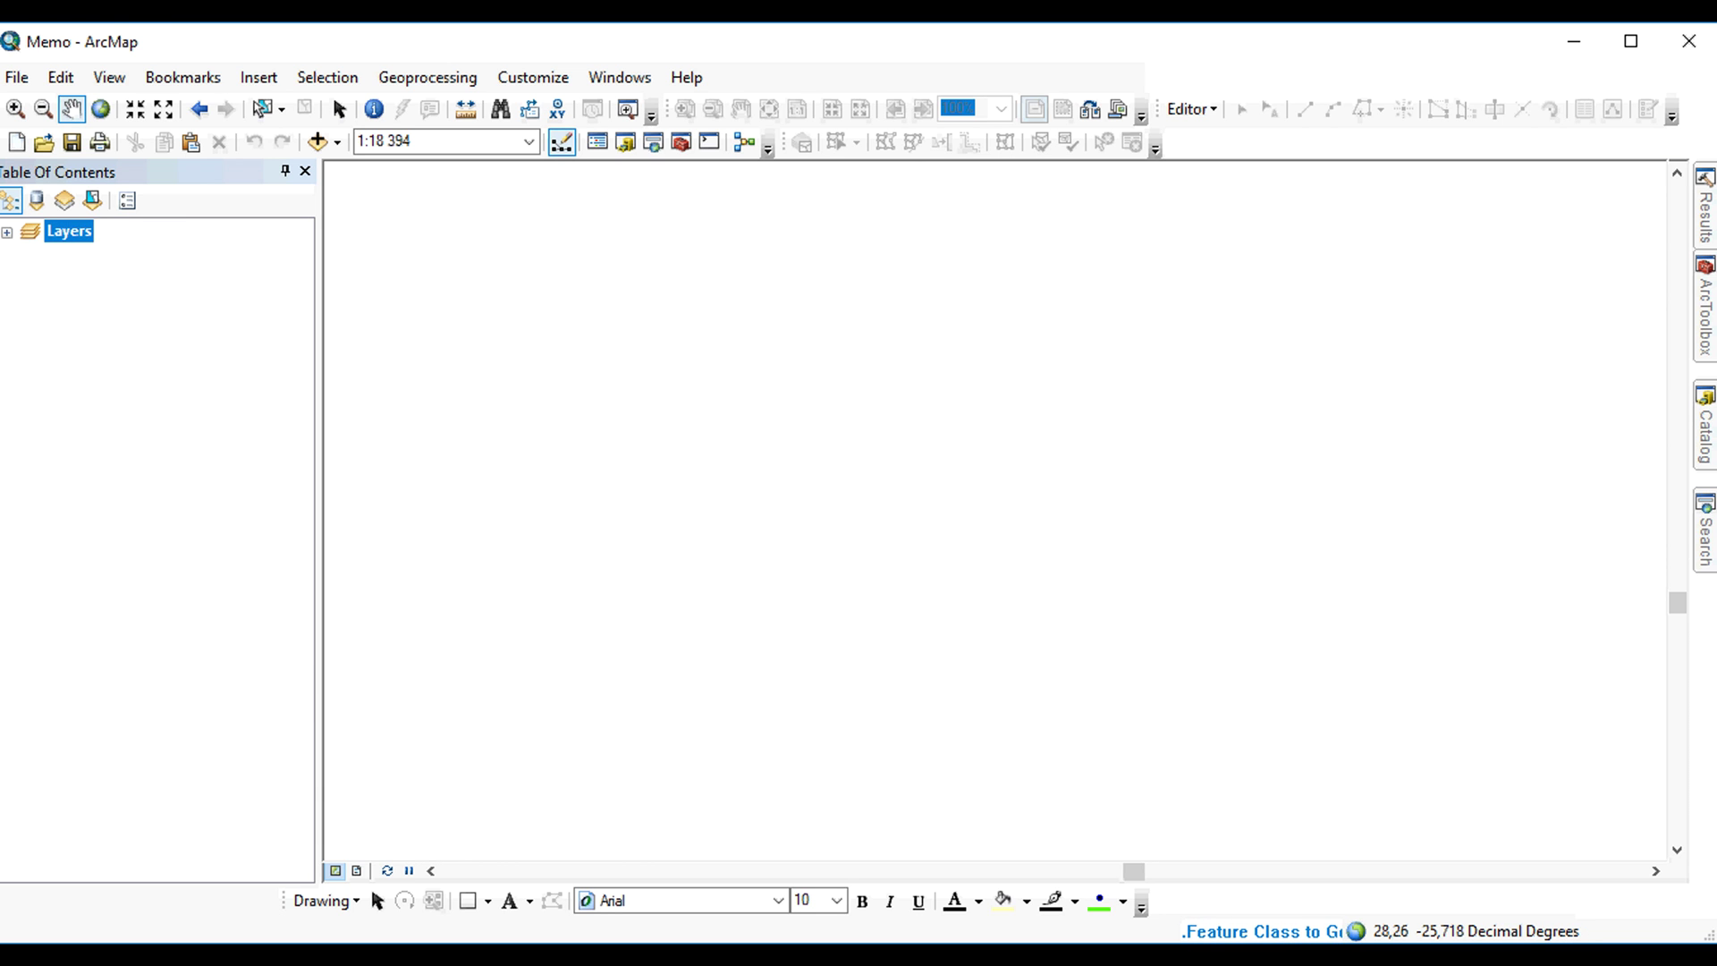
- Collapse the raod_topology_Topology, Road_Area_1 and Road_Area legends, then right-click the Topology dataset in Catalog
click(1705, 426)
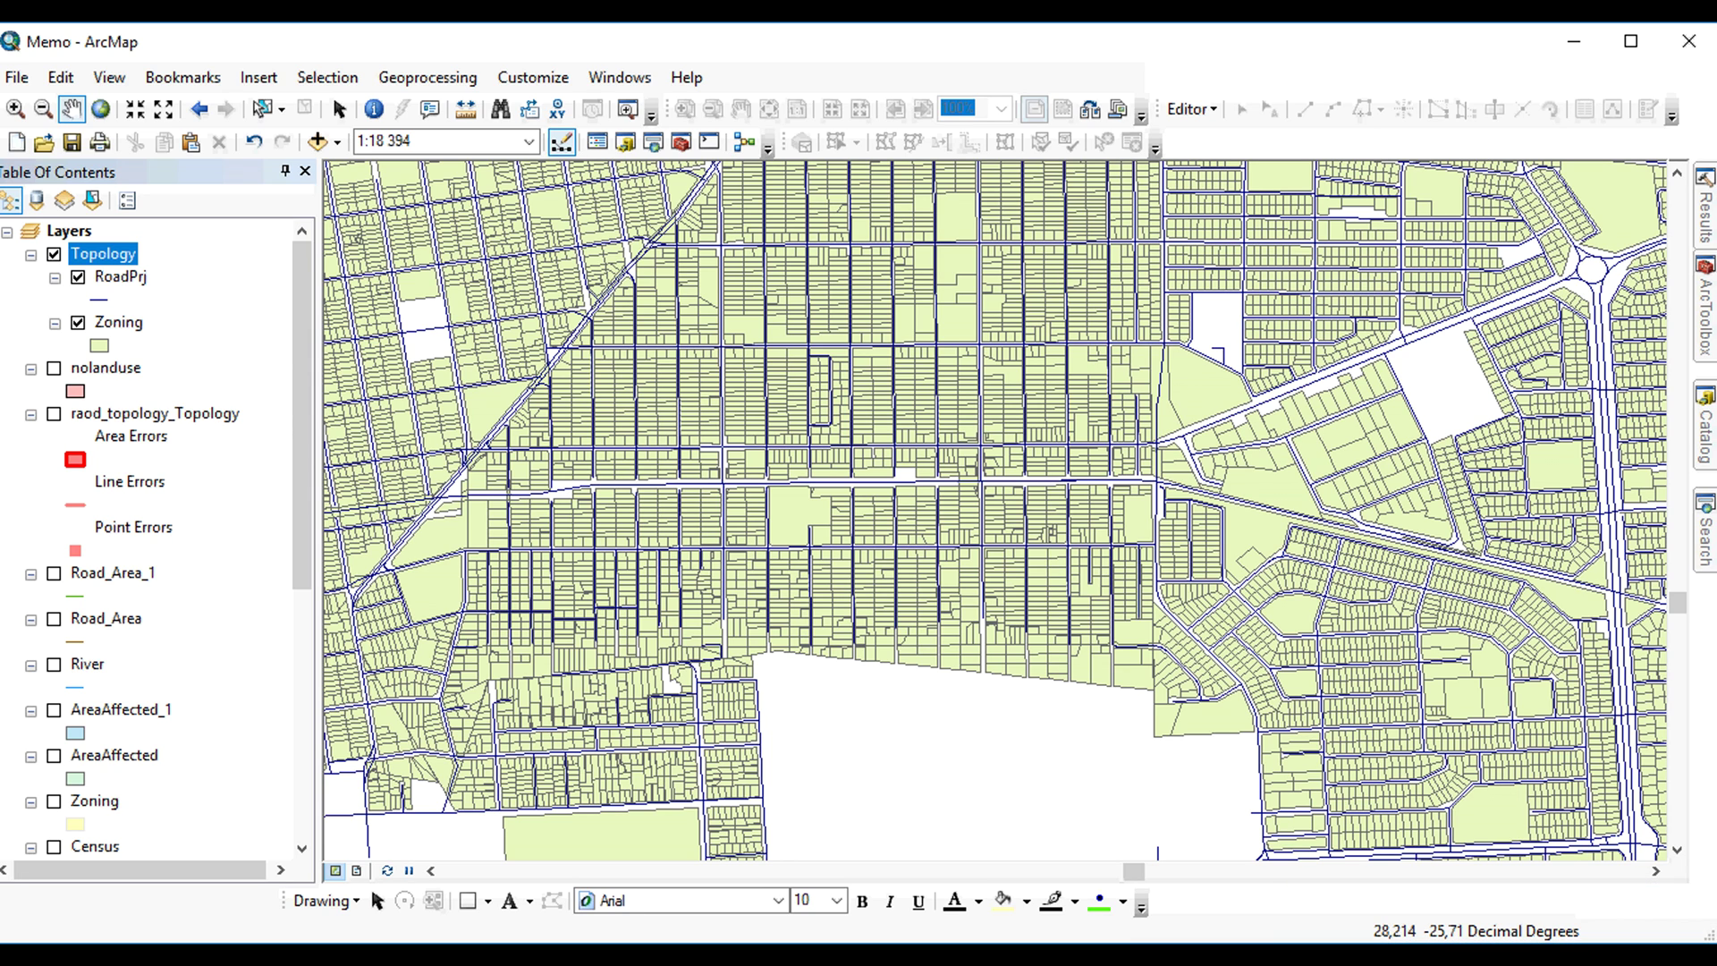
click(32, 414)
click(32, 437)
click(32, 459)
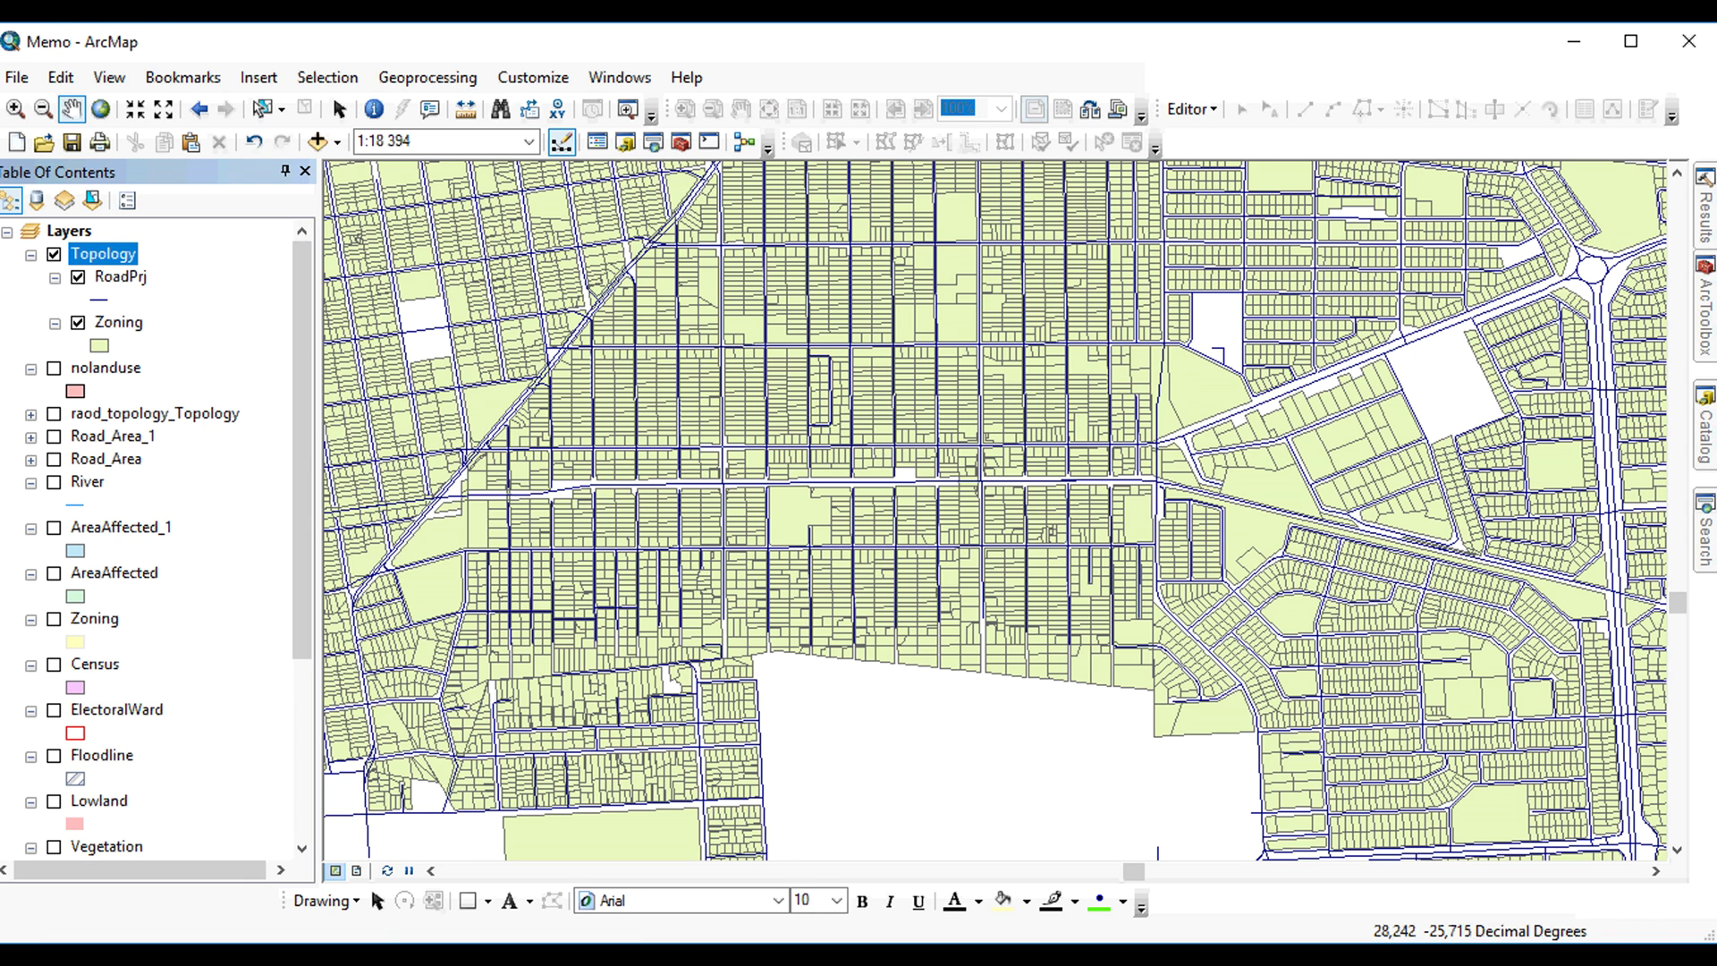
click(1705, 426)
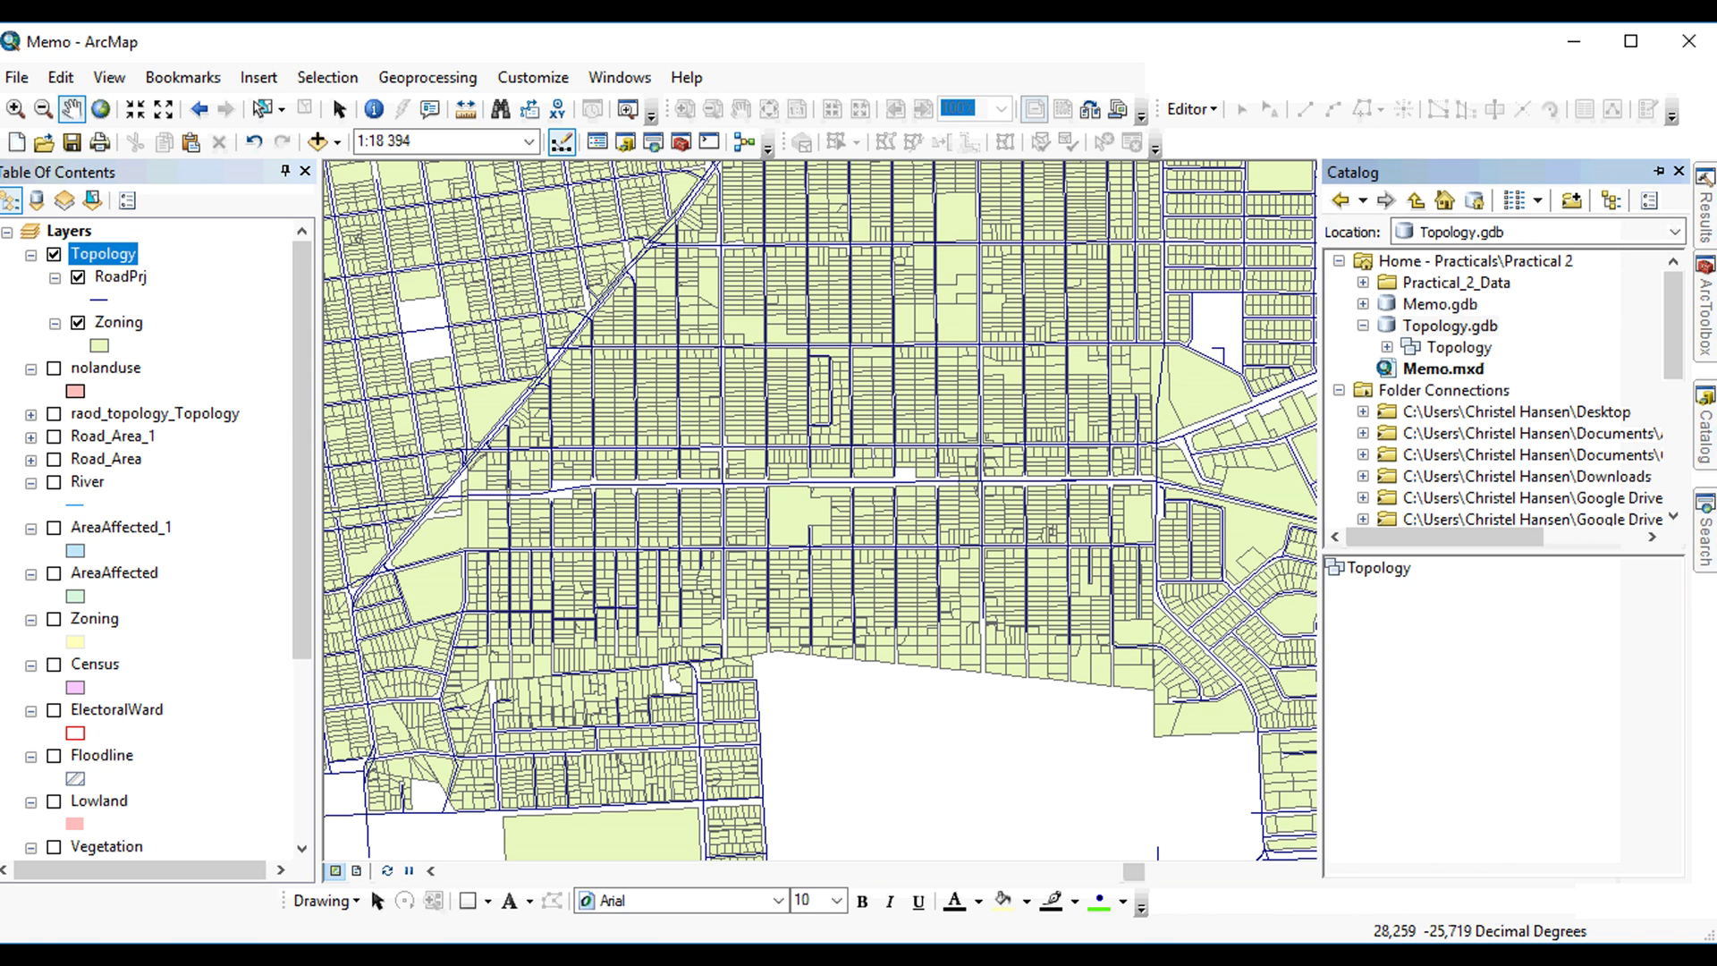
click(1456, 348)
right_click(1454, 348)
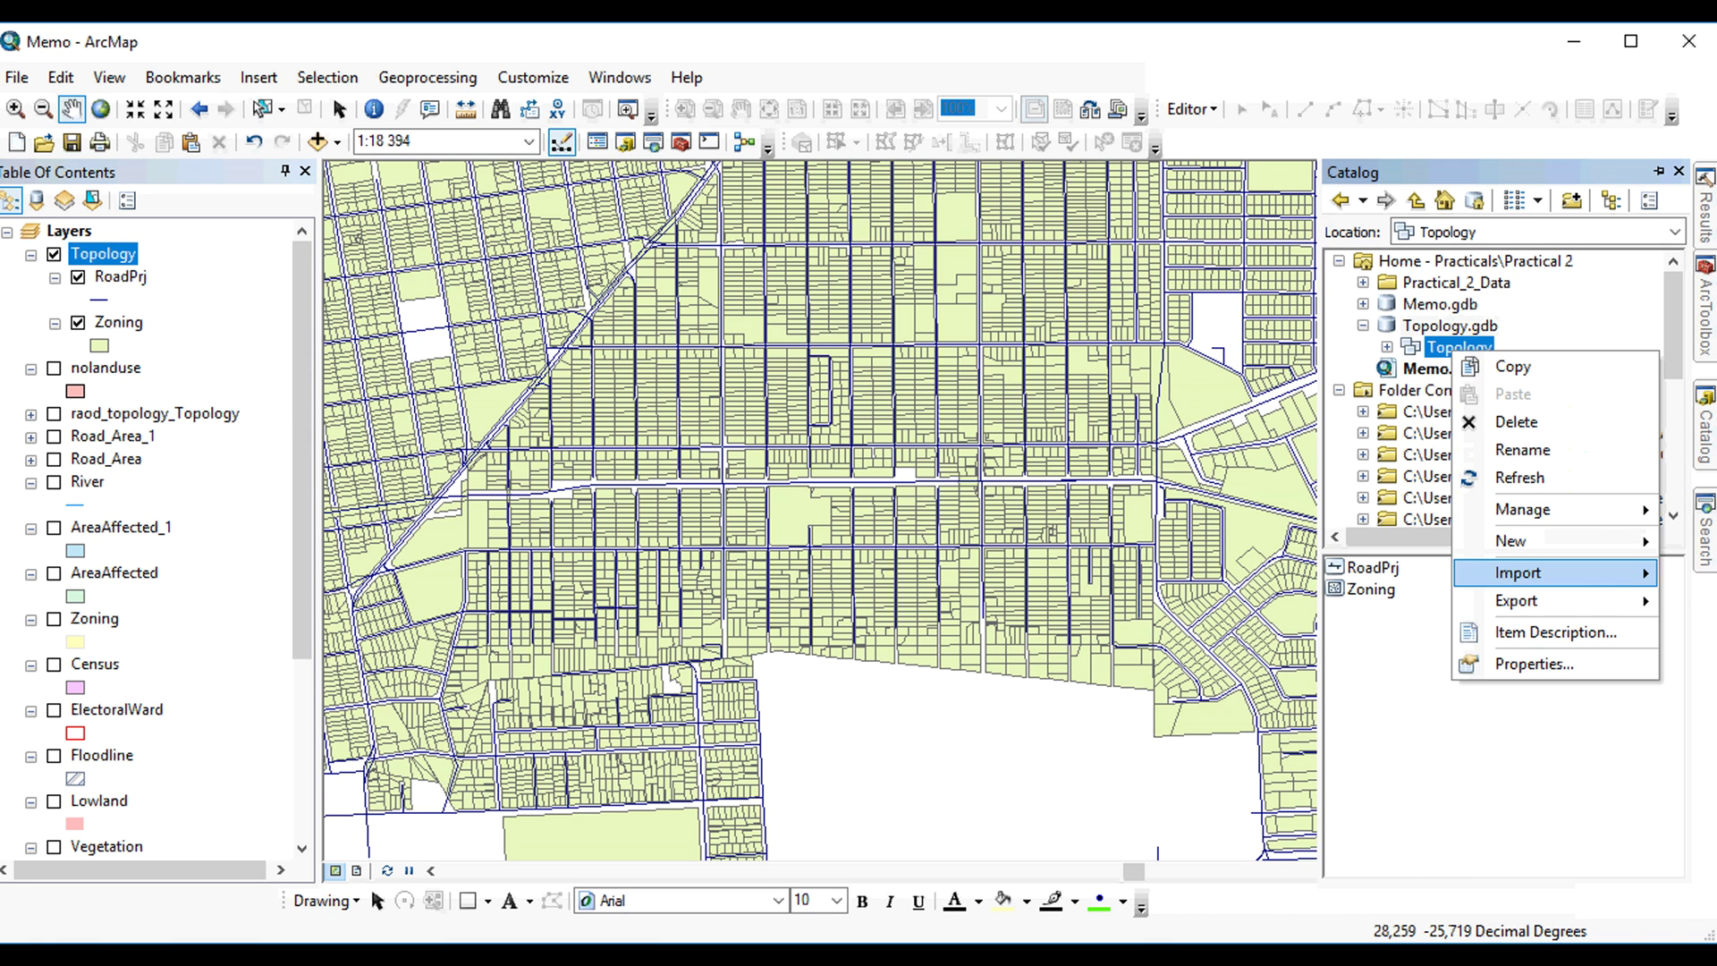
- Start a new topology with default name and cluster tolerance, including RoadPrj and Zoning
mouse_move(1520, 540)
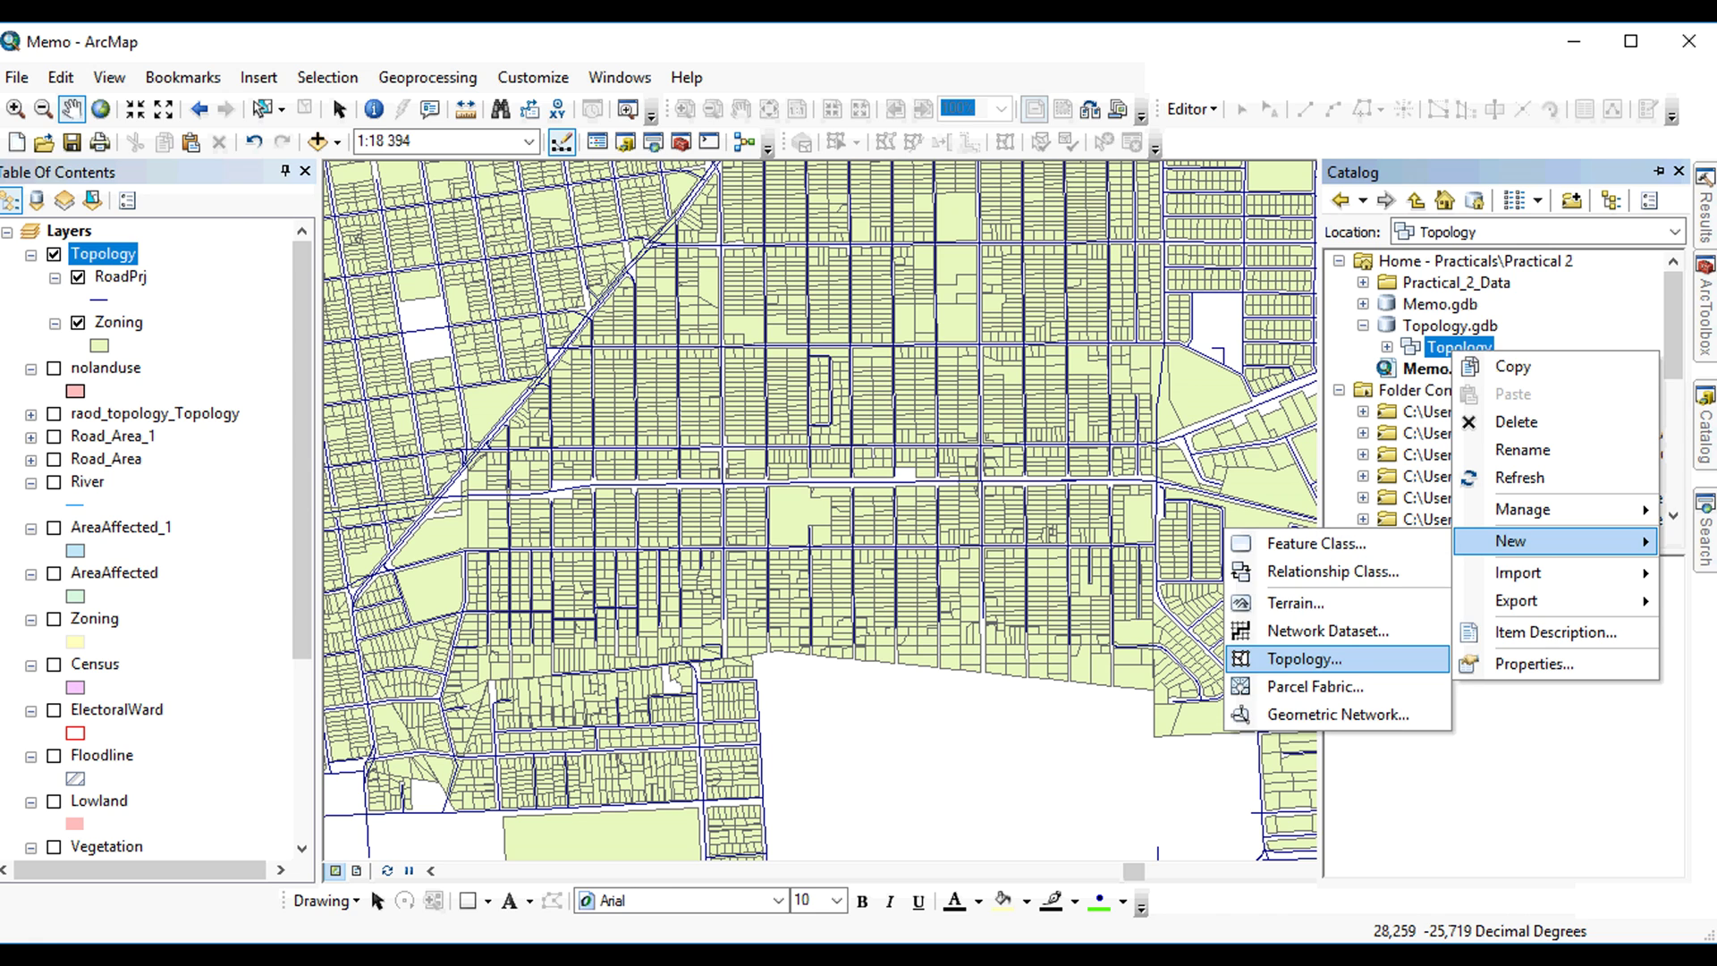
click(1303, 659)
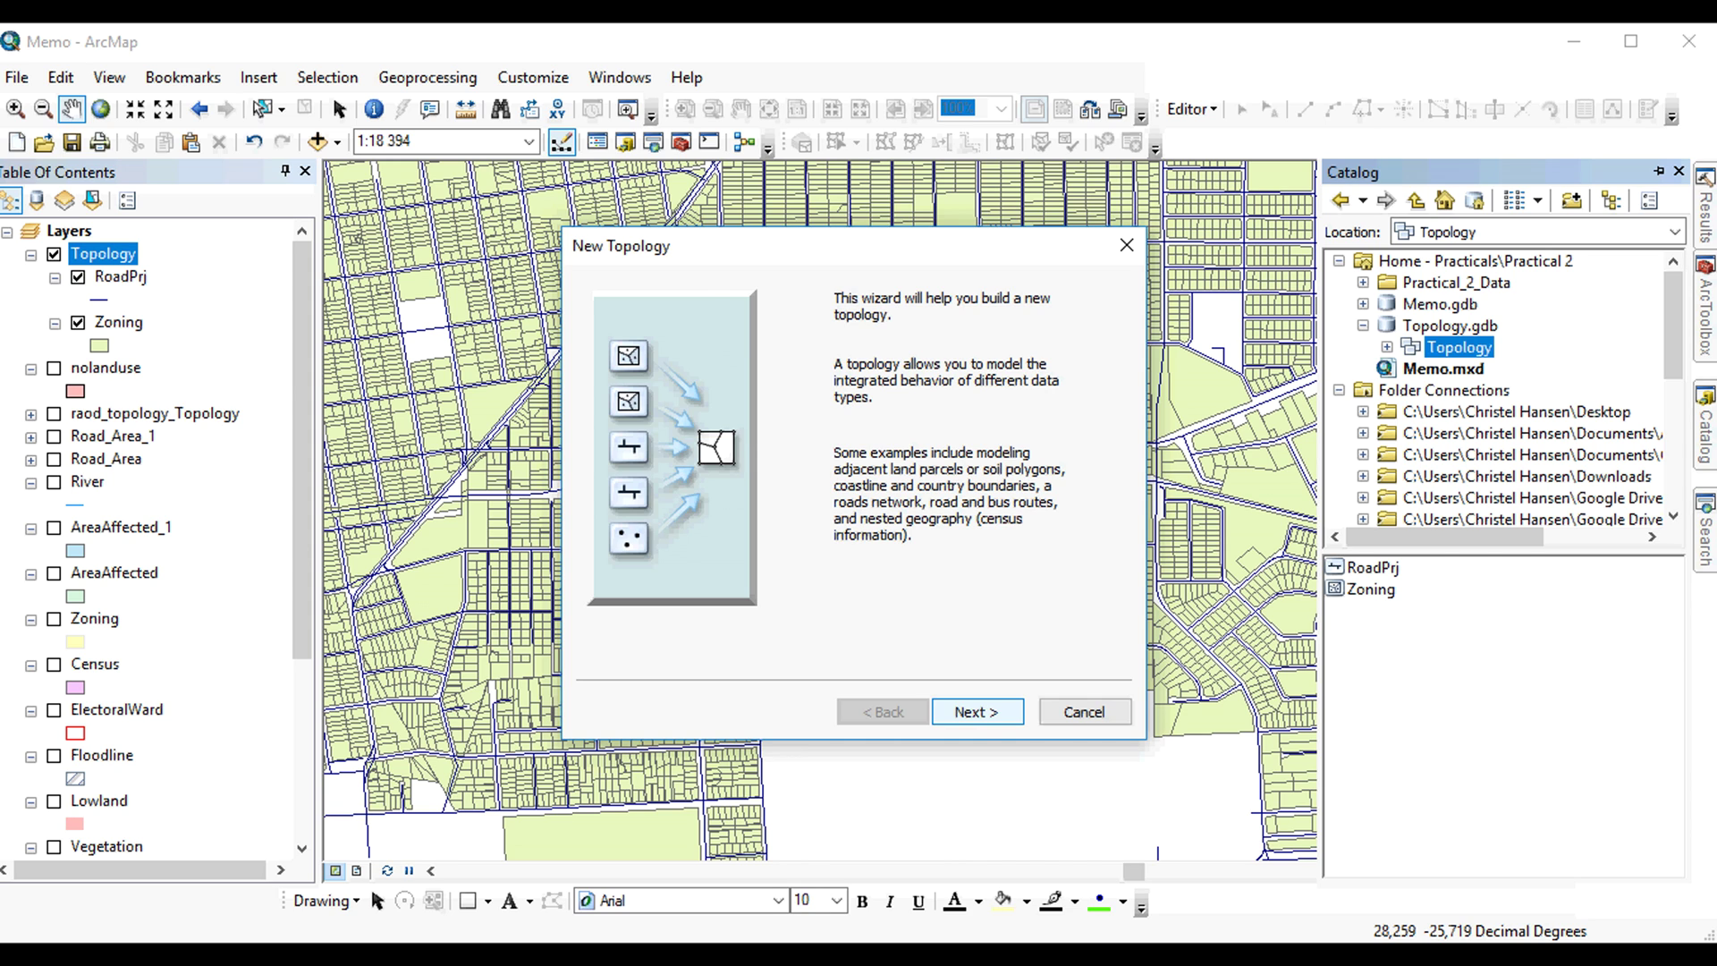
key(Return)
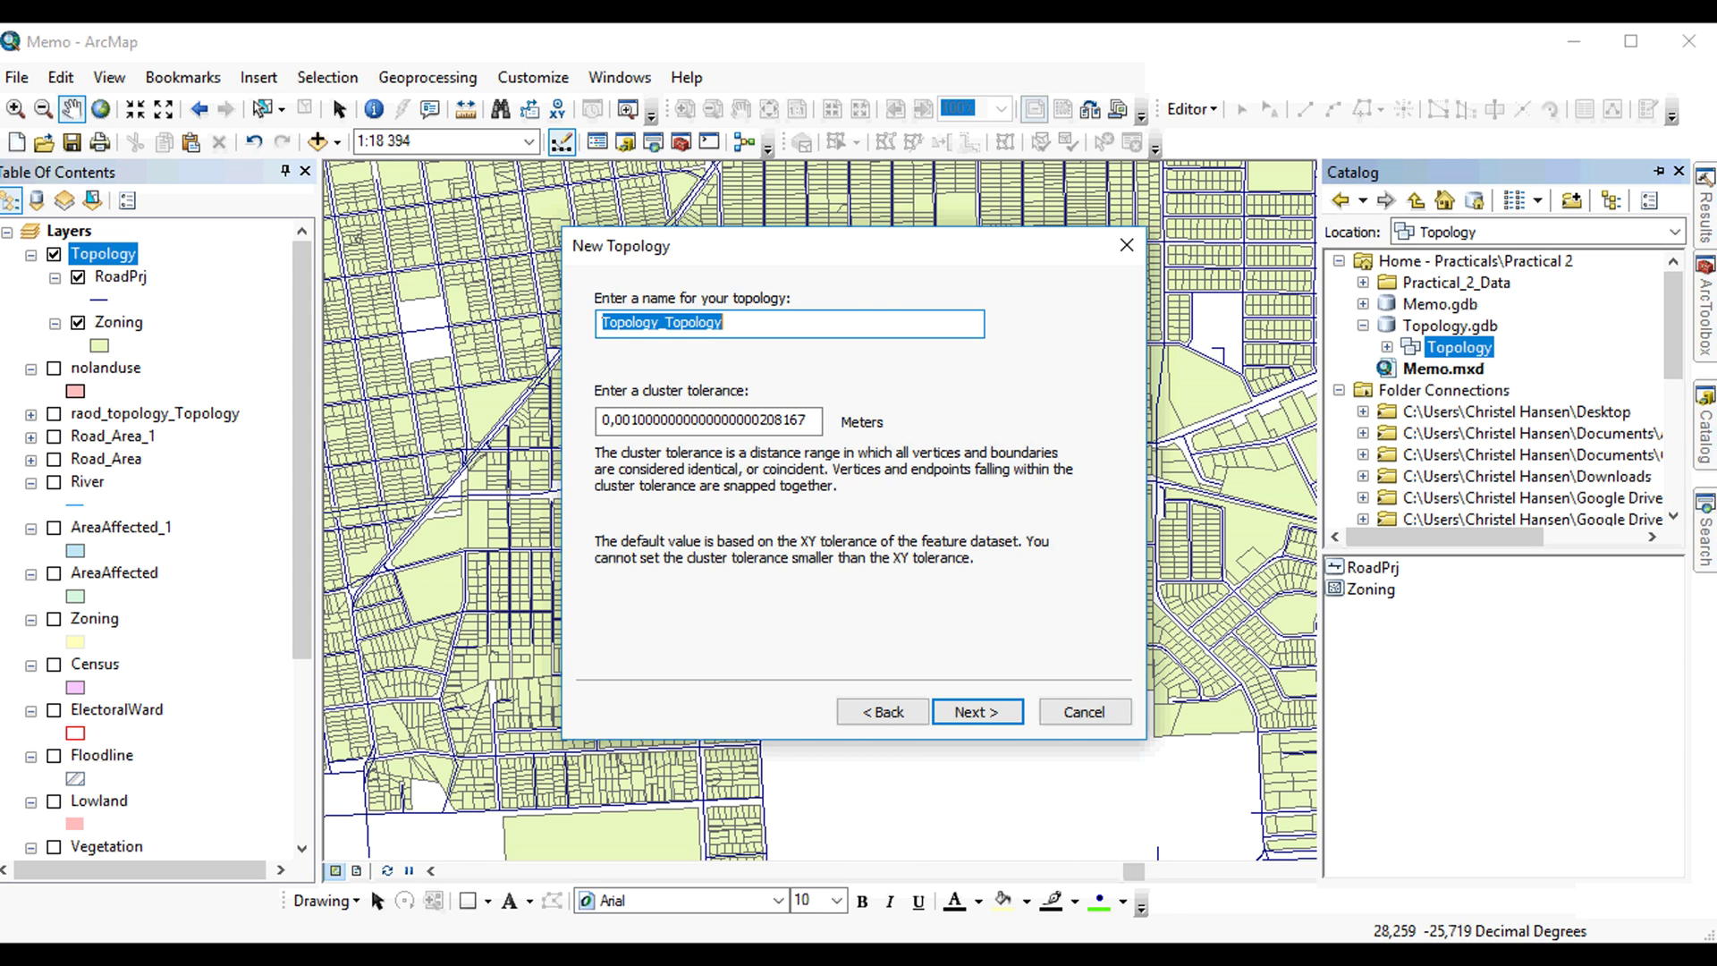
key(Return)
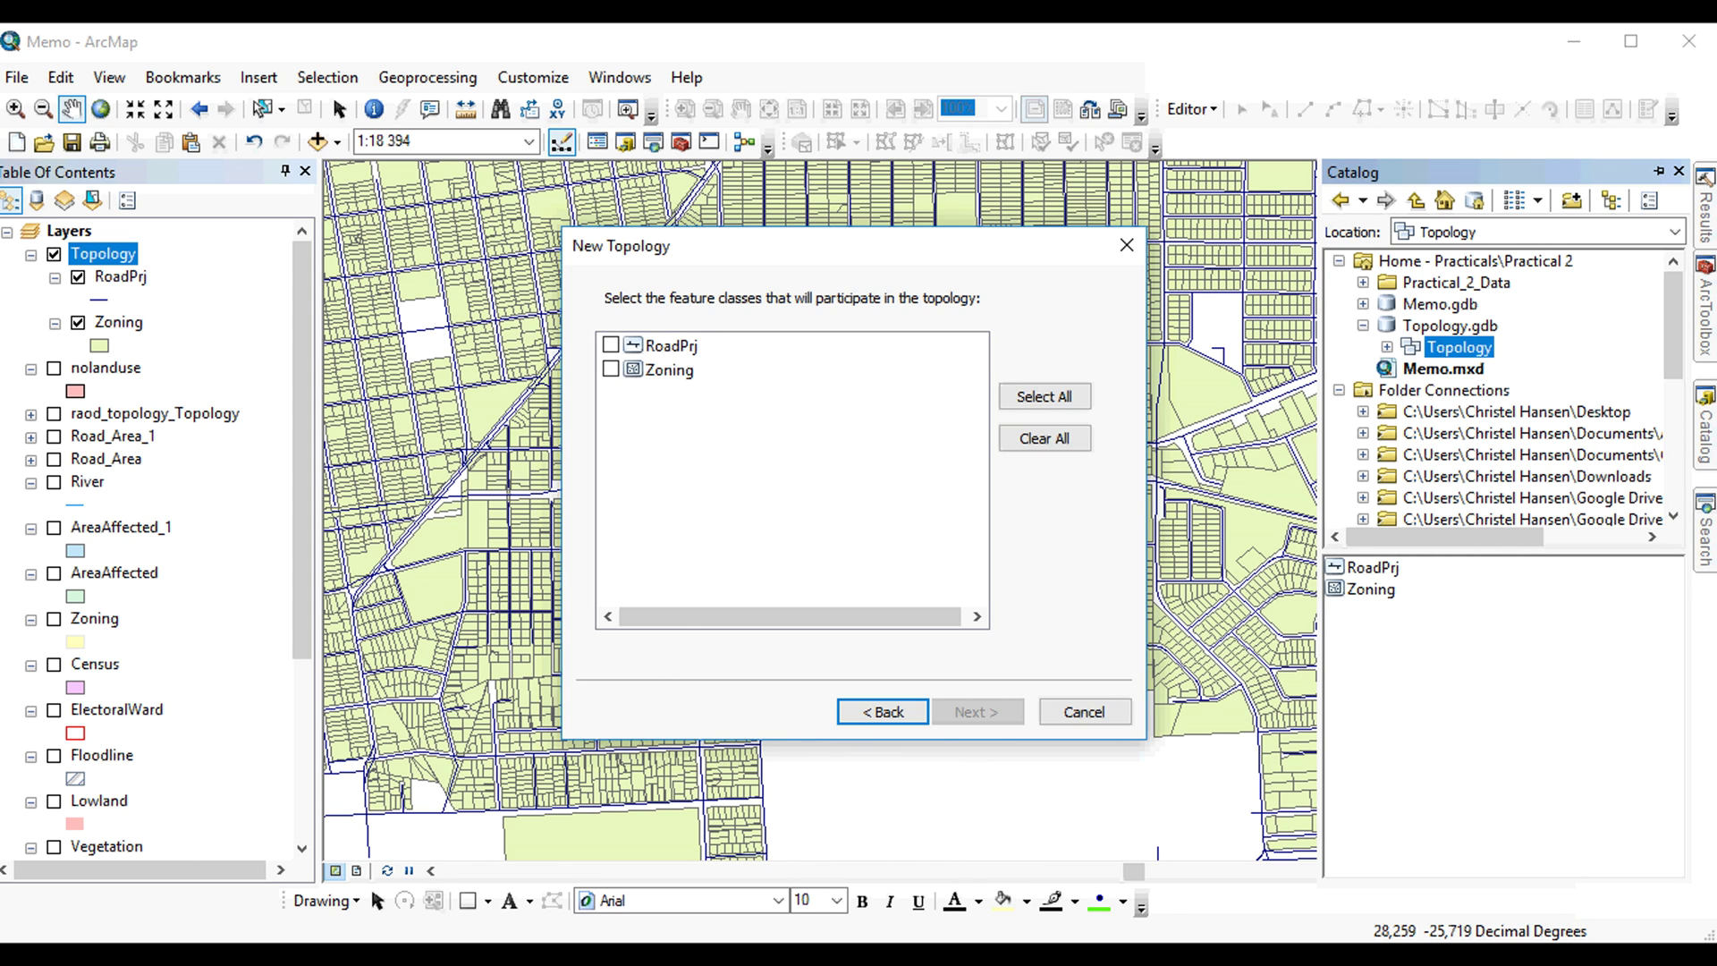
click(610, 345)
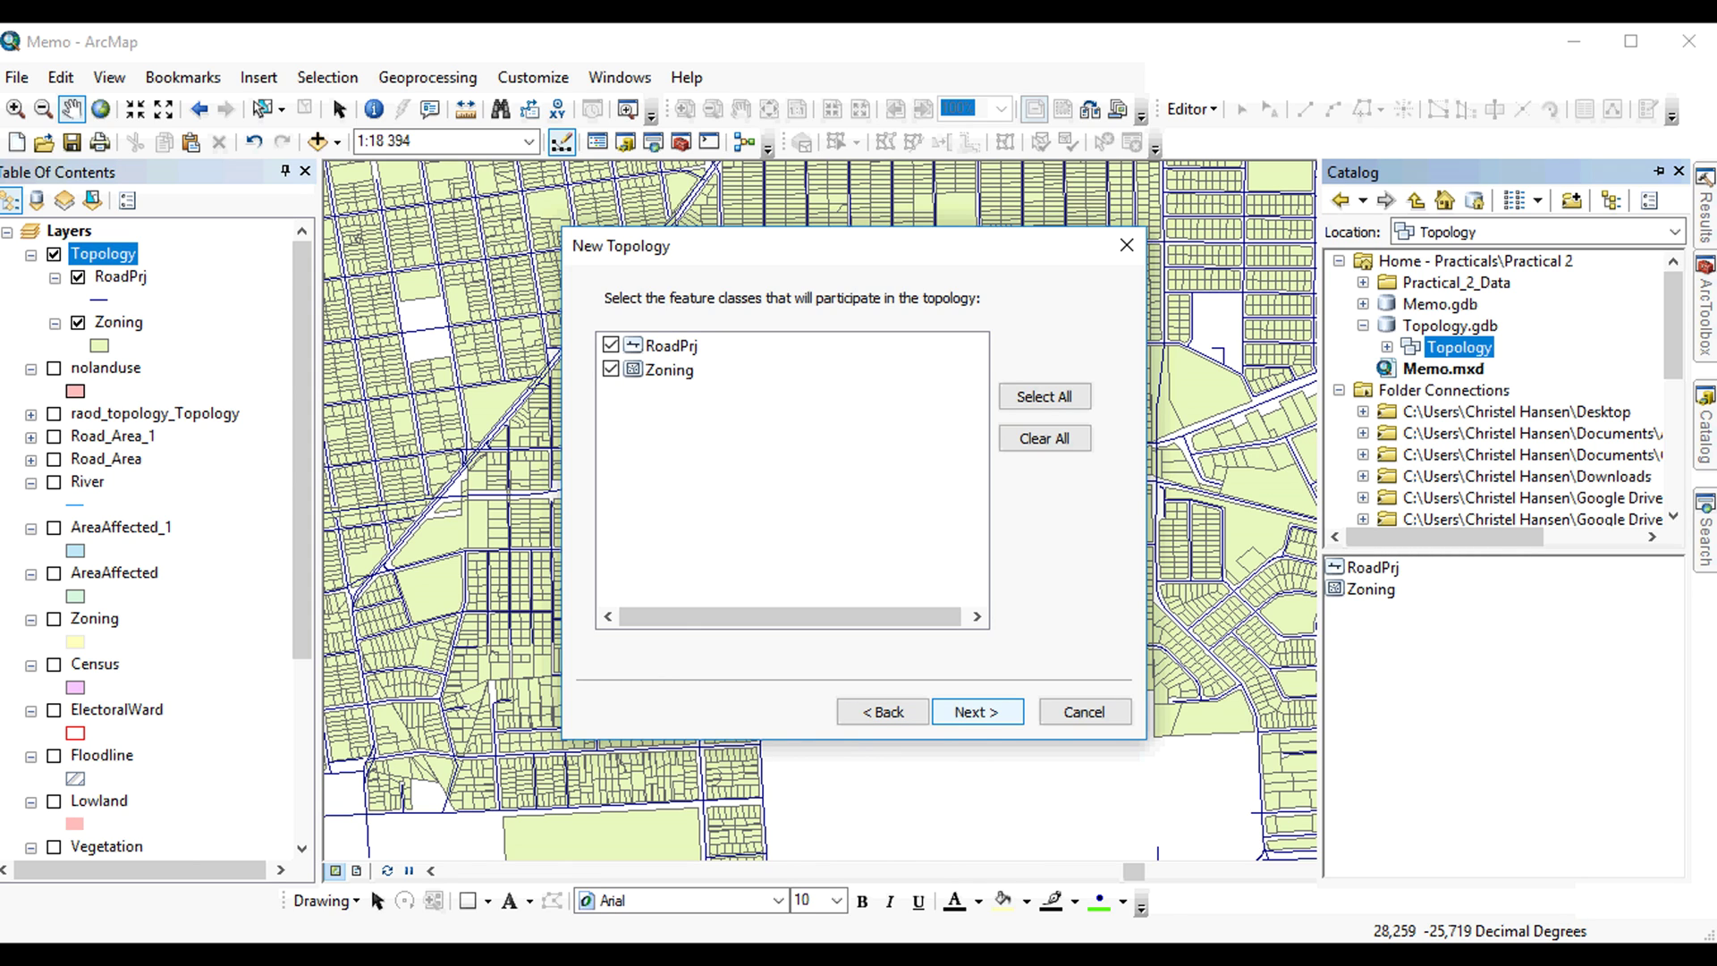
click(978, 711)
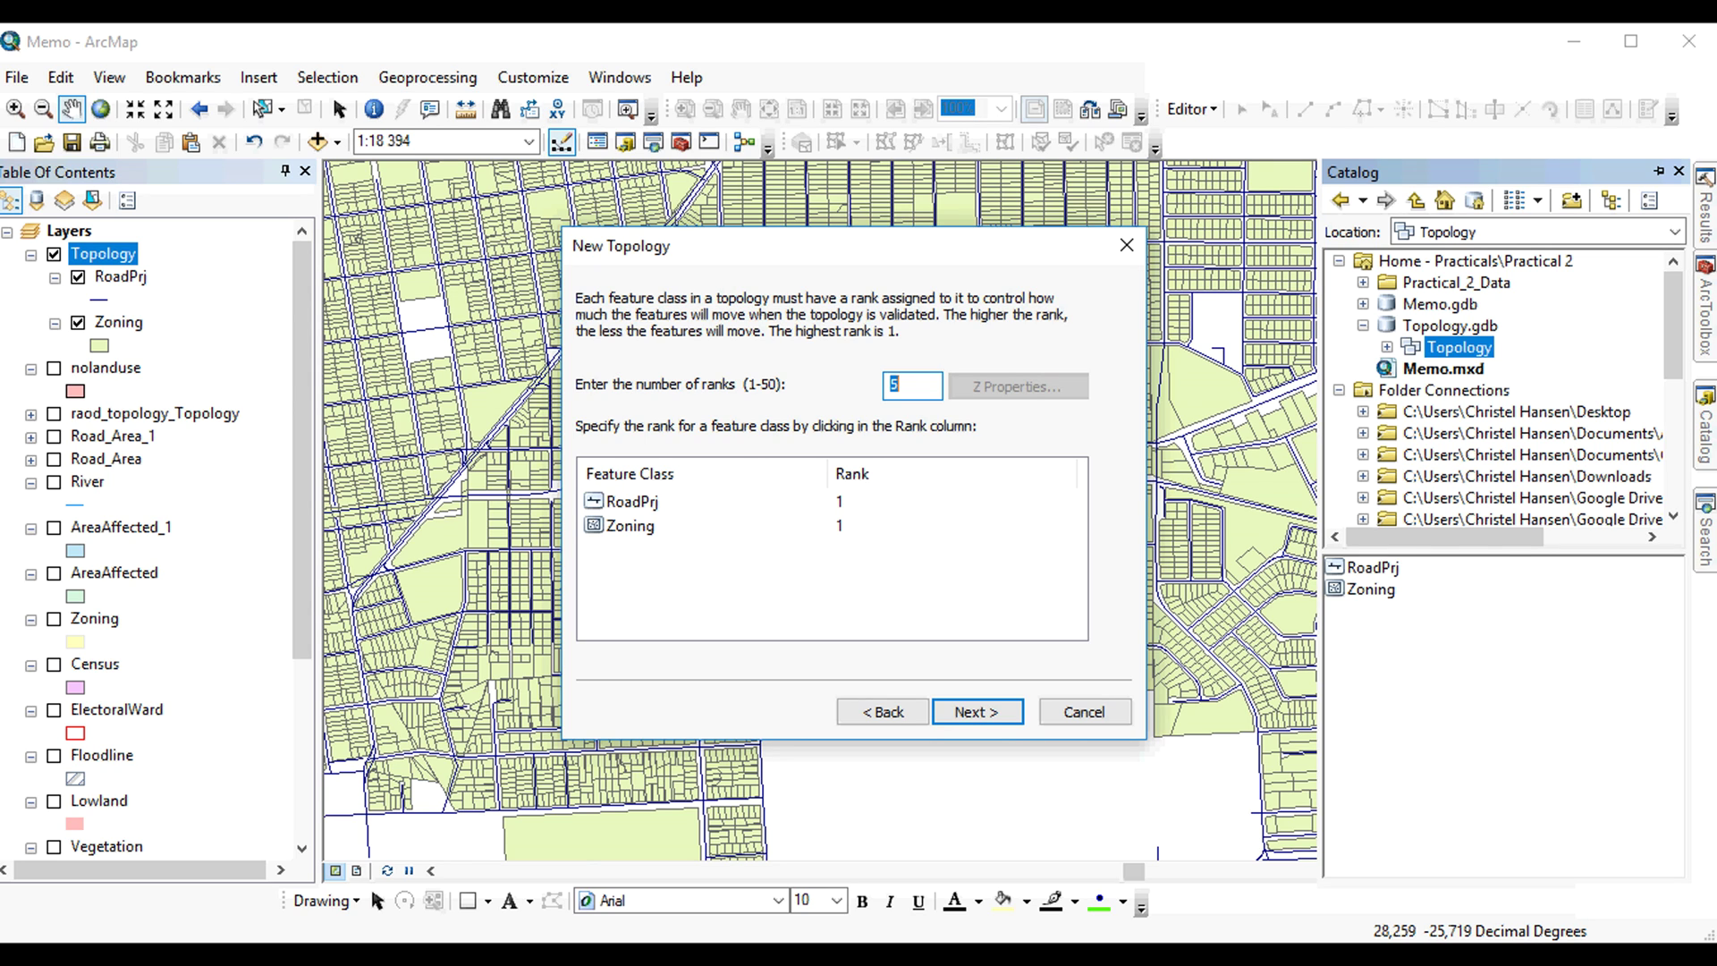
- Review the ranks for RoadPrj and Zoning and move on to adding rules
click(632, 502)
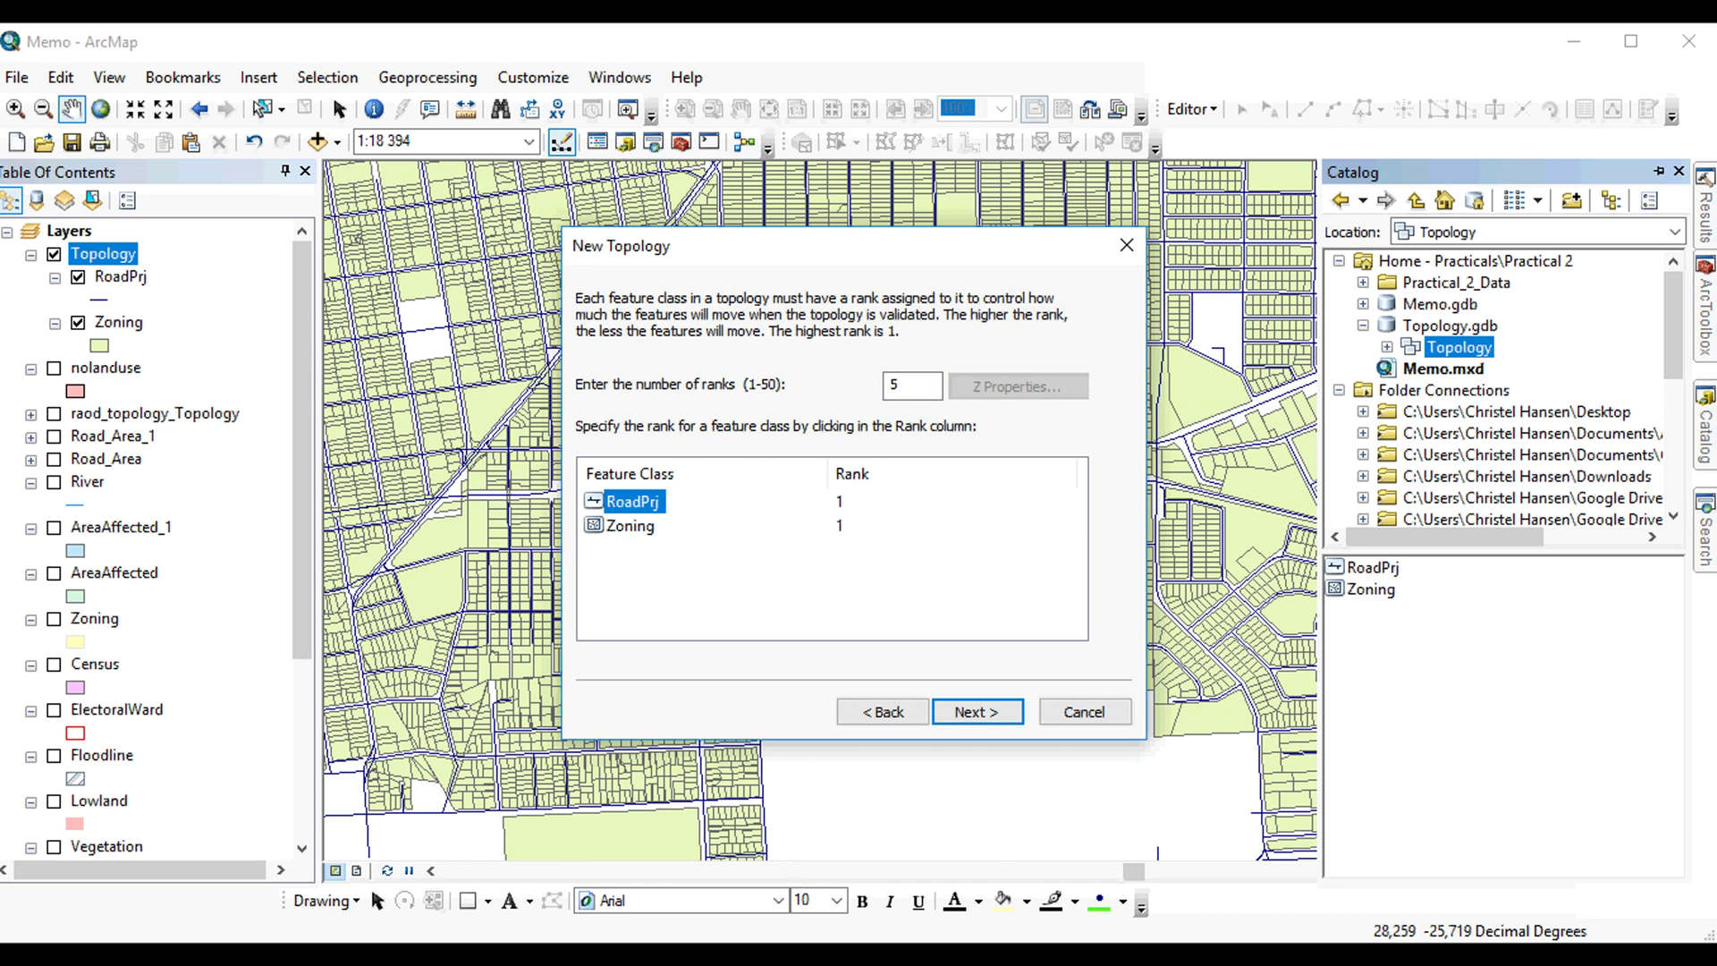
click(630, 526)
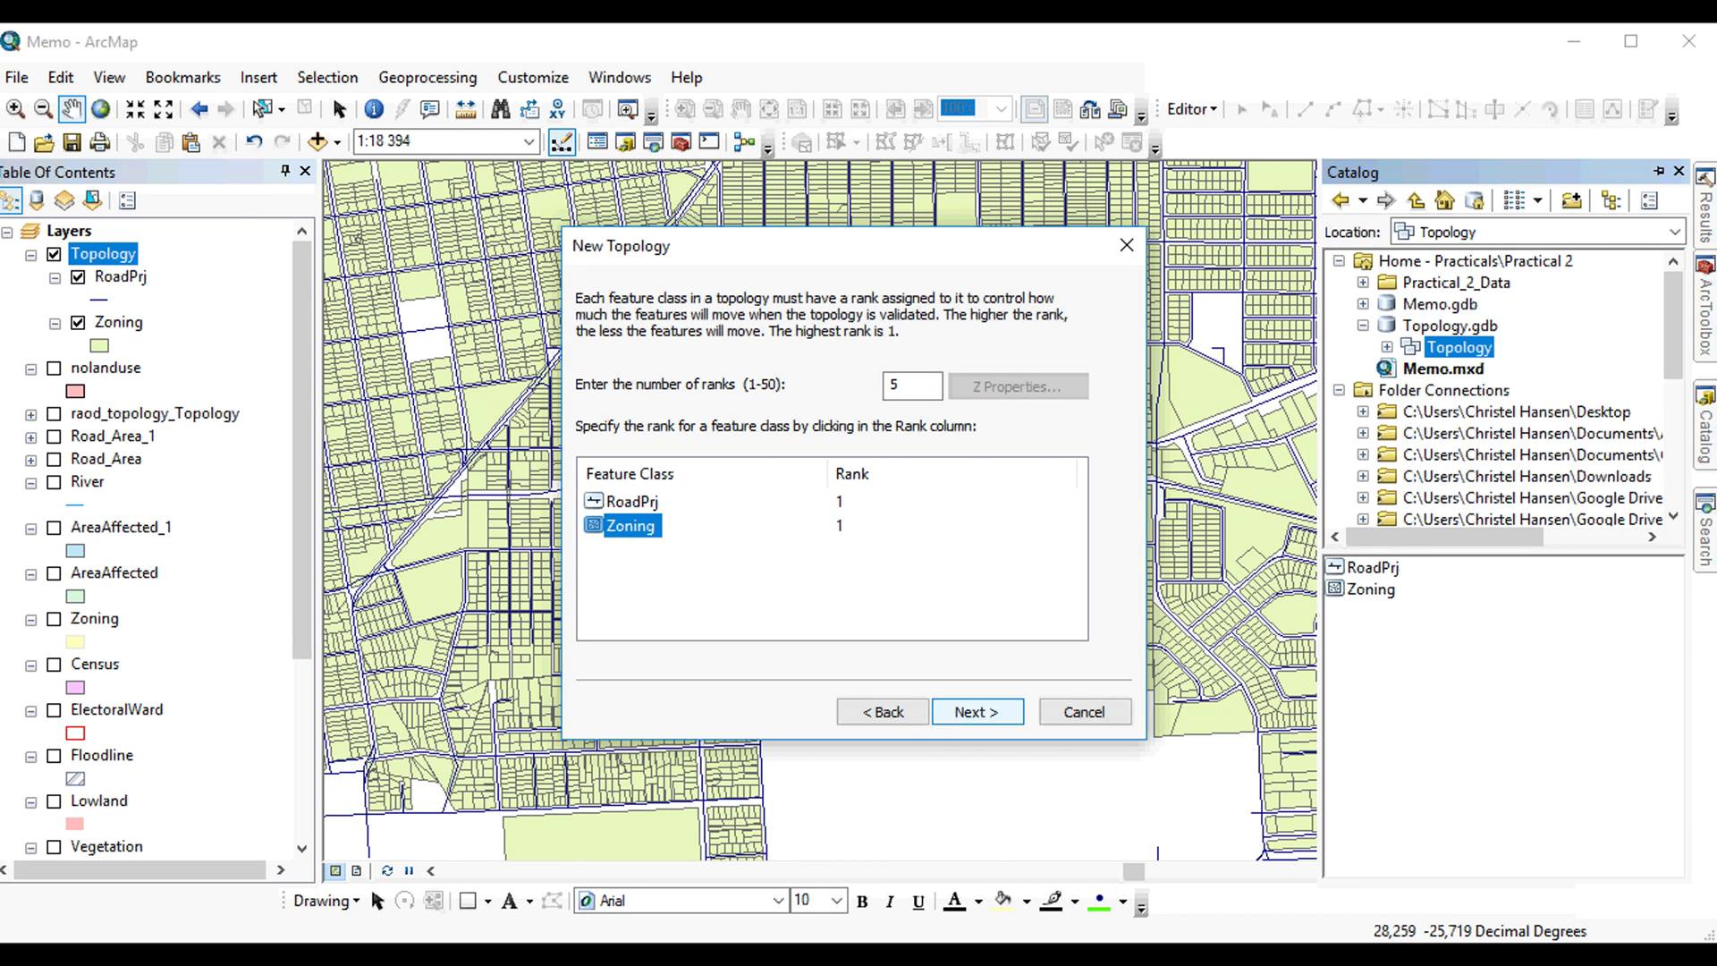
click(976, 711)
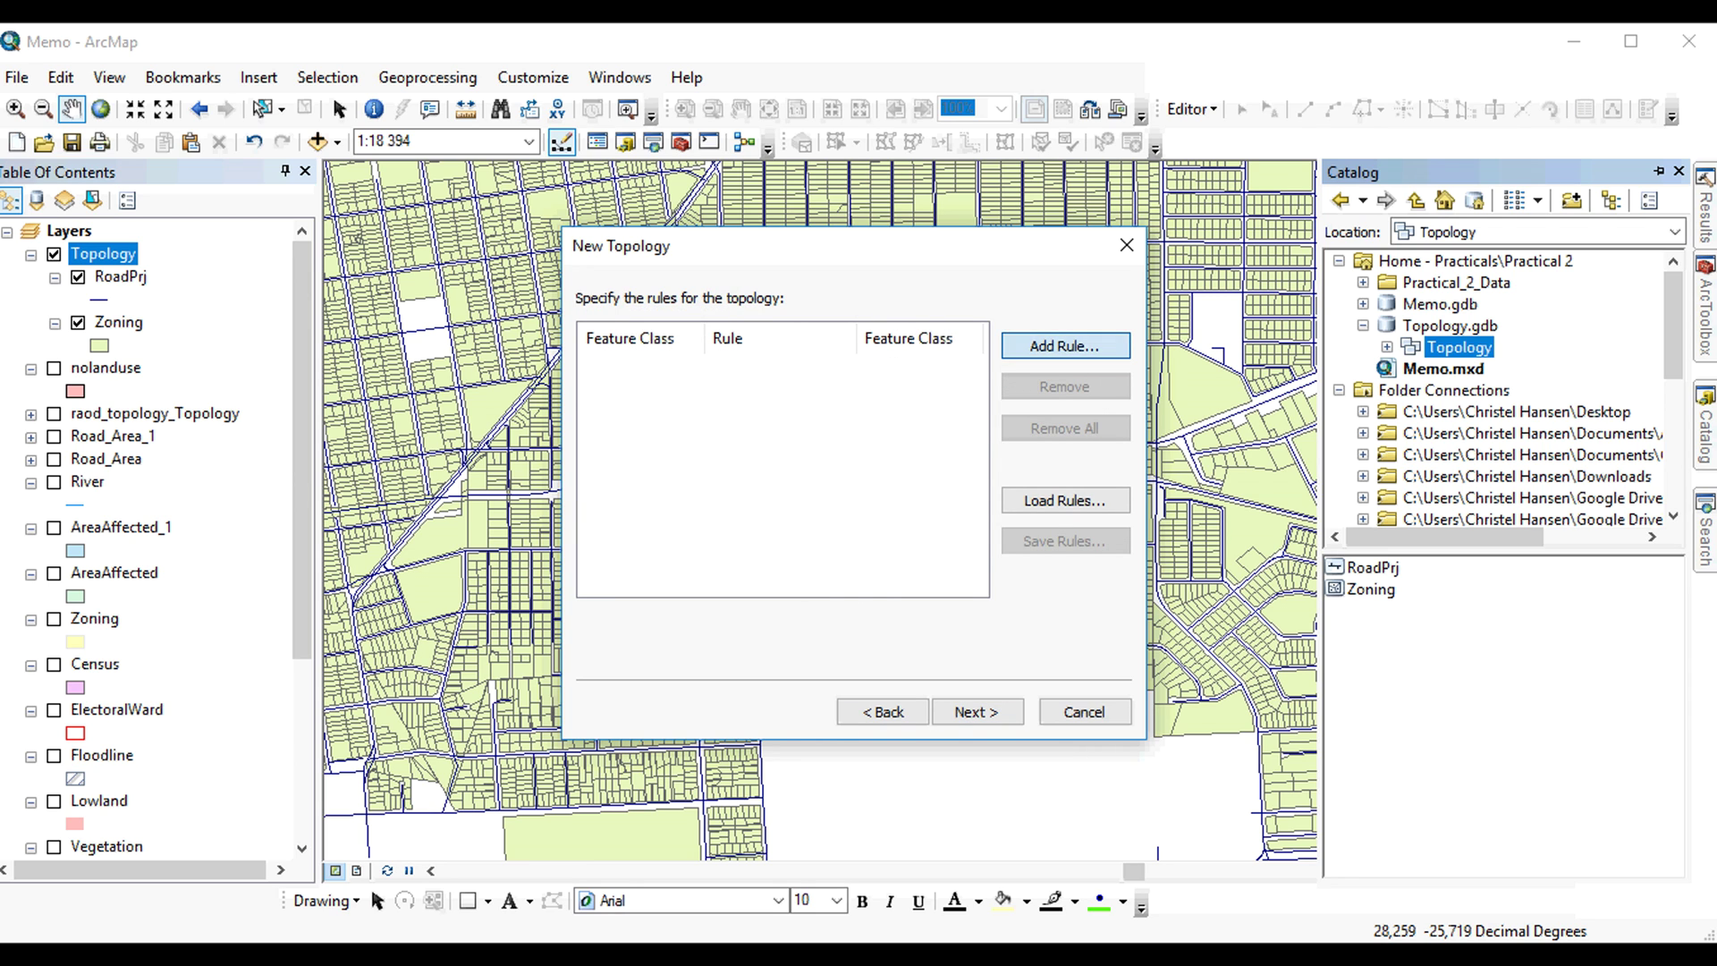
click(1064, 345)
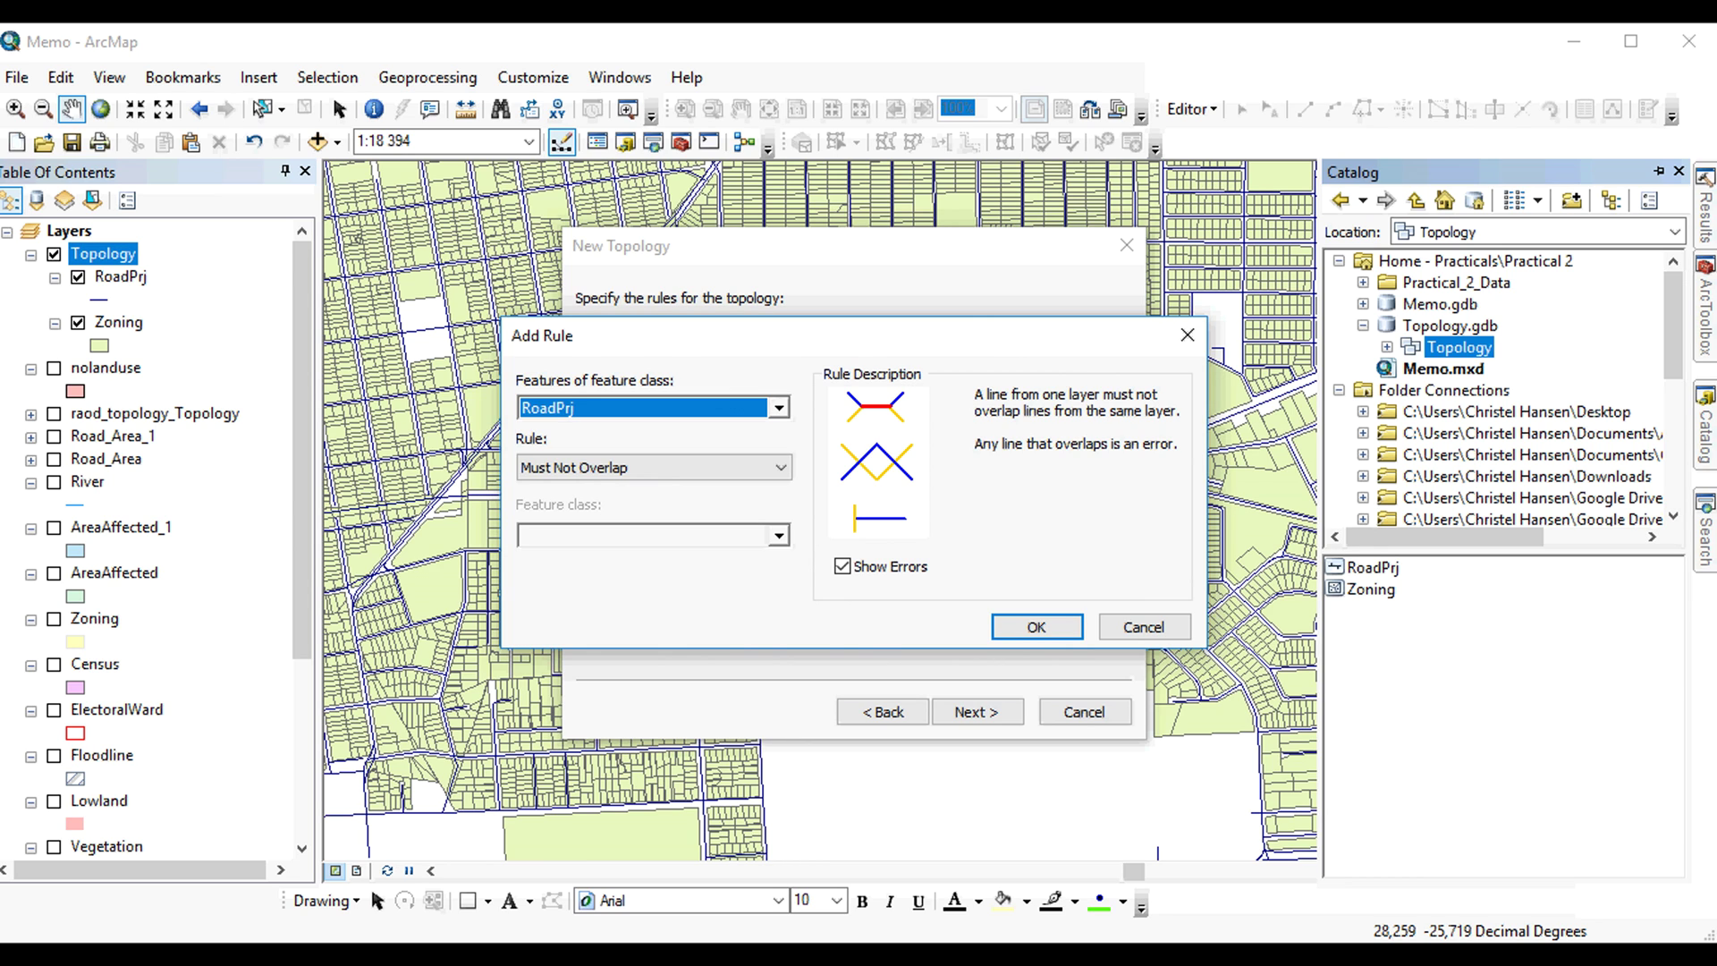
- Add a Must Not Overlap rule with Zoning as the feature class
click(779, 408)
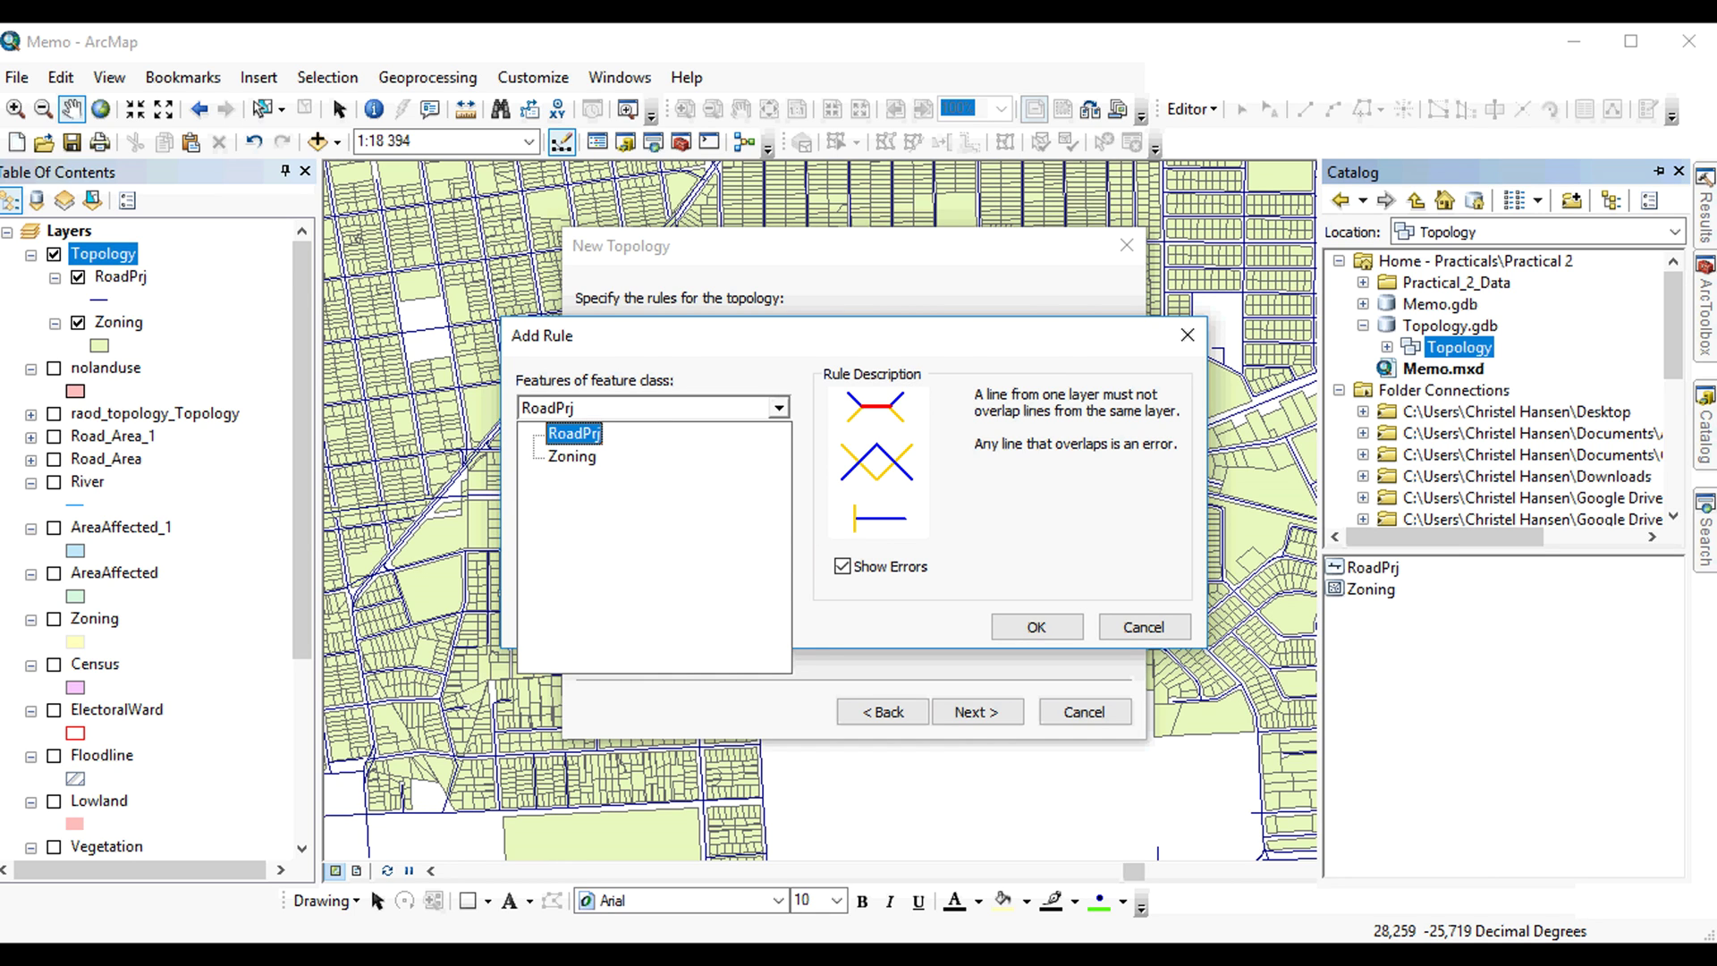
key(Down)
key(Return)
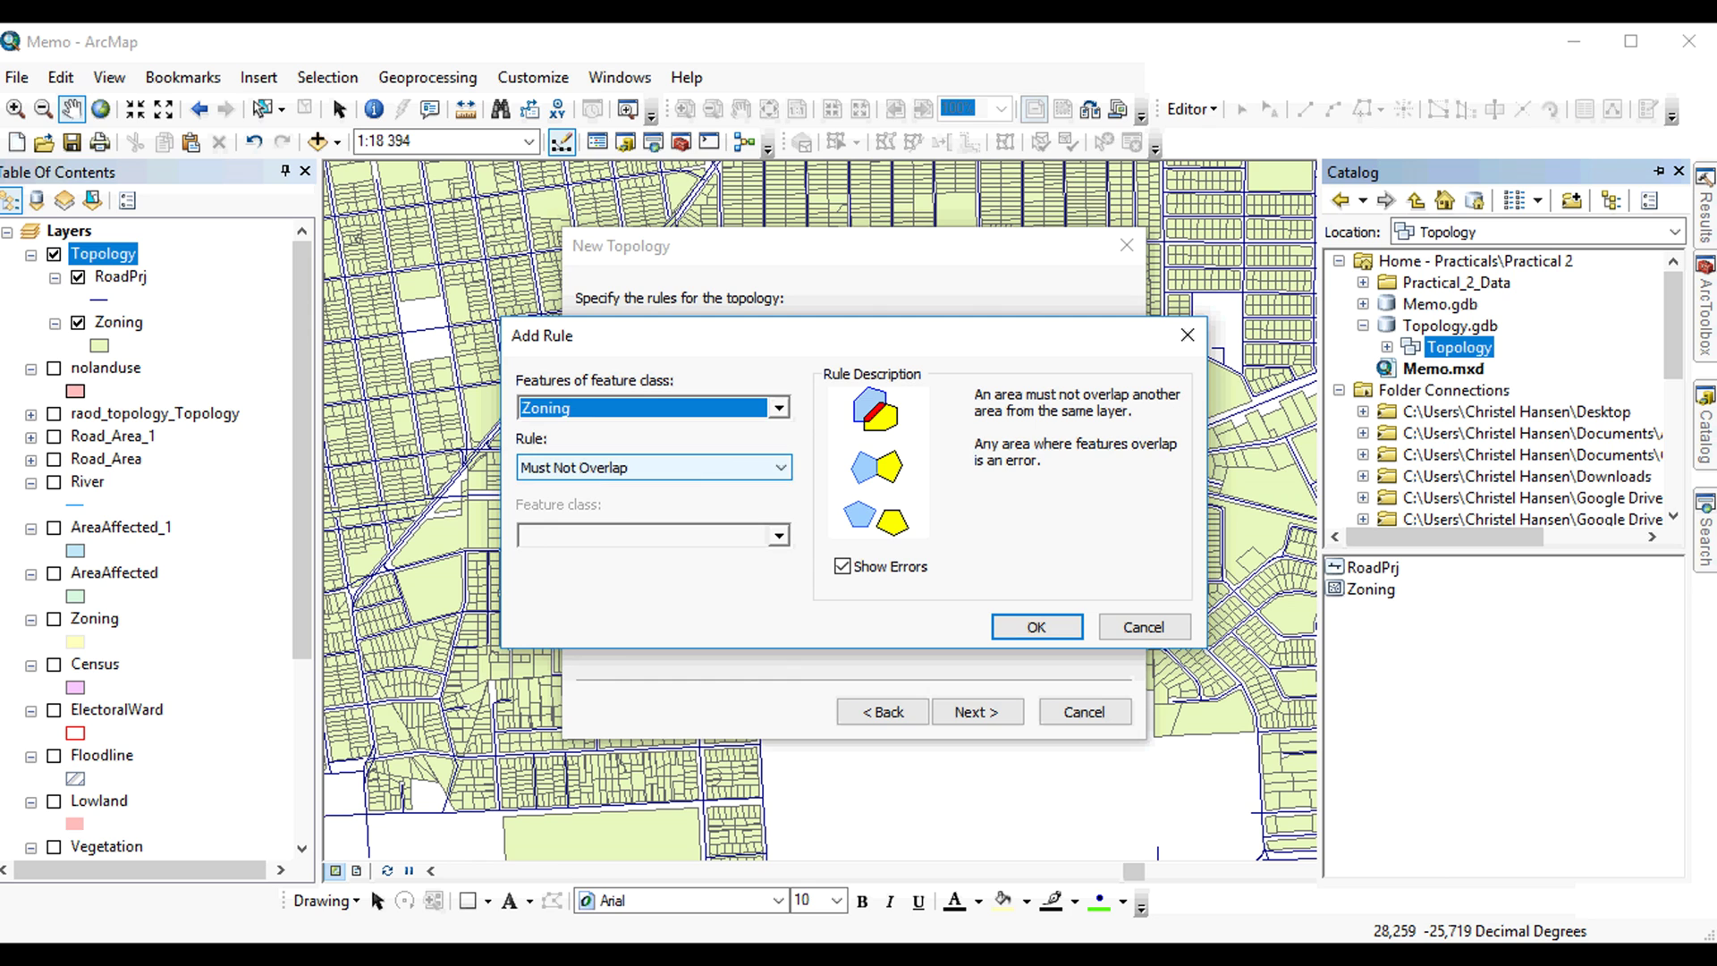
click(780, 468)
click(781, 468)
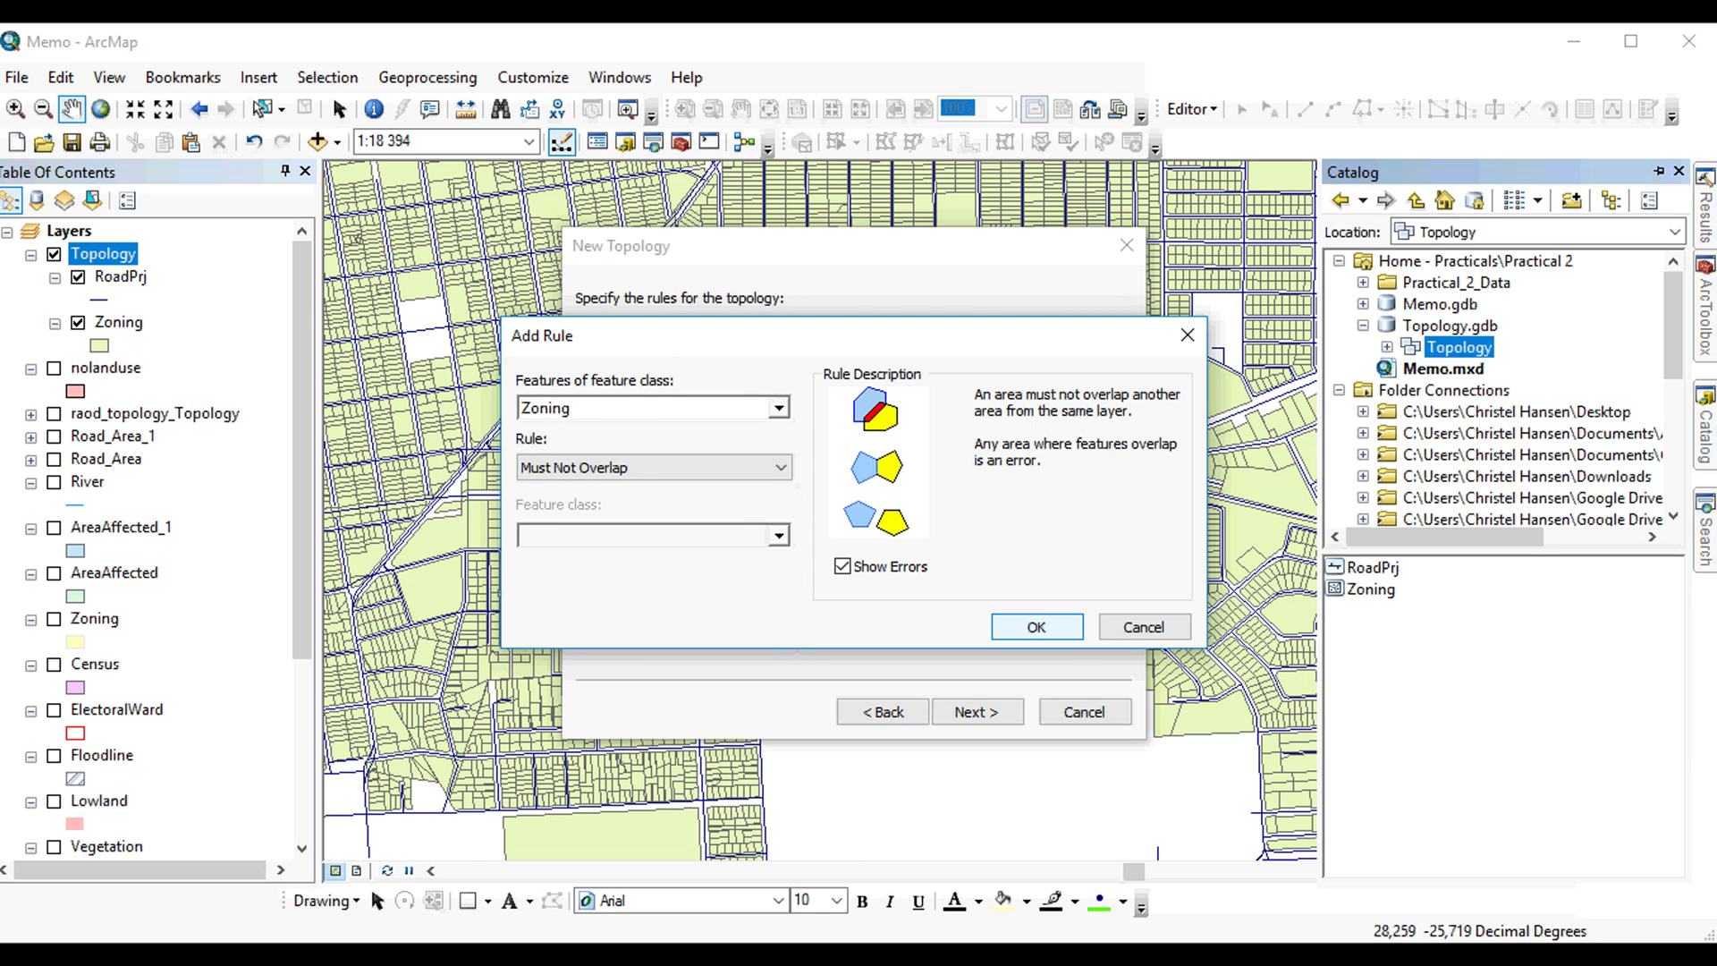
key(Return)
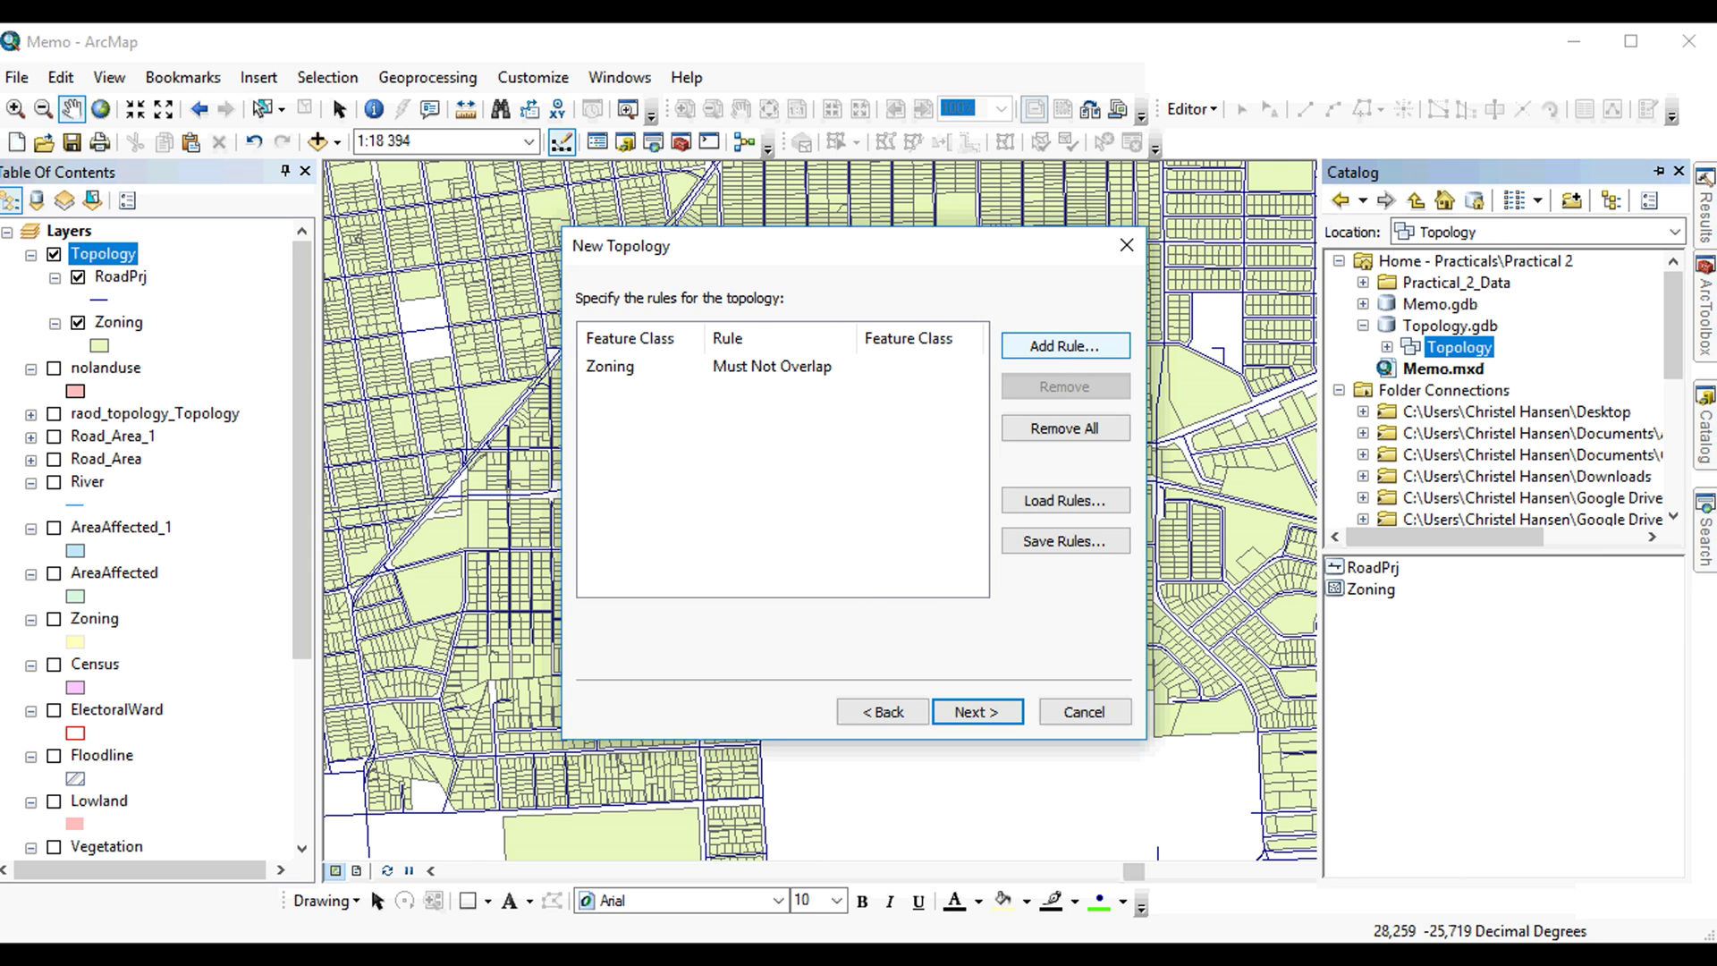
- Browse the polygon rules in another Add Rule dialog and cancel without adding one
click(1065, 345)
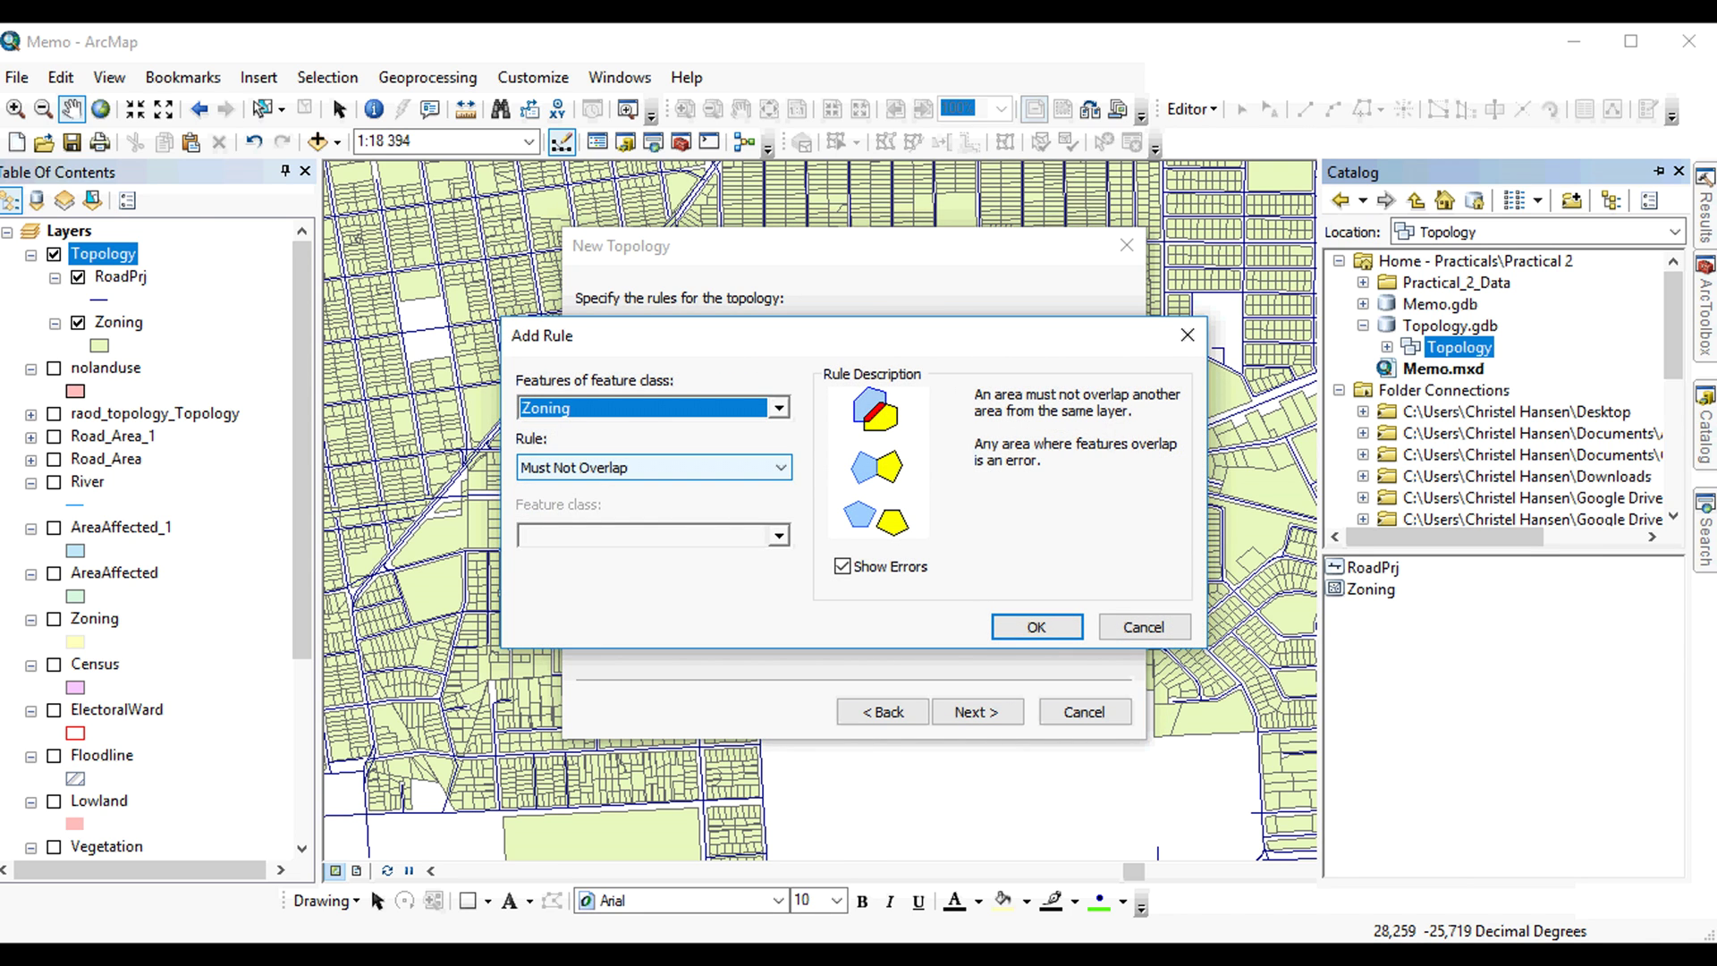
click(779, 468)
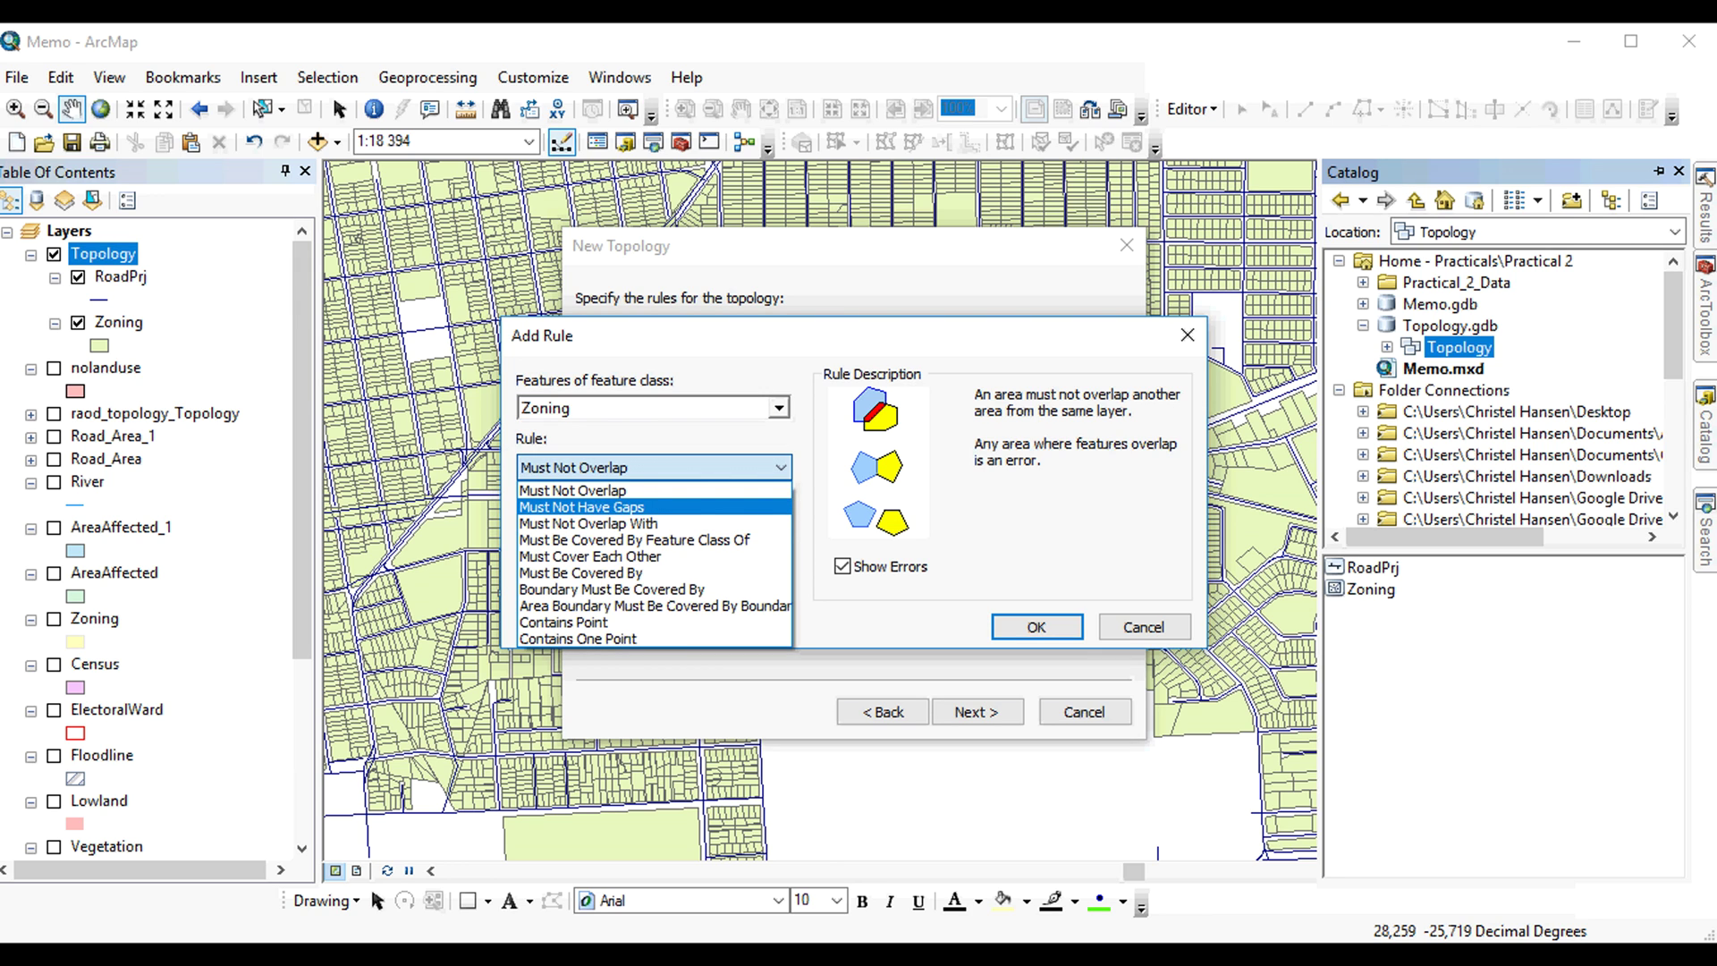
click(1143, 627)
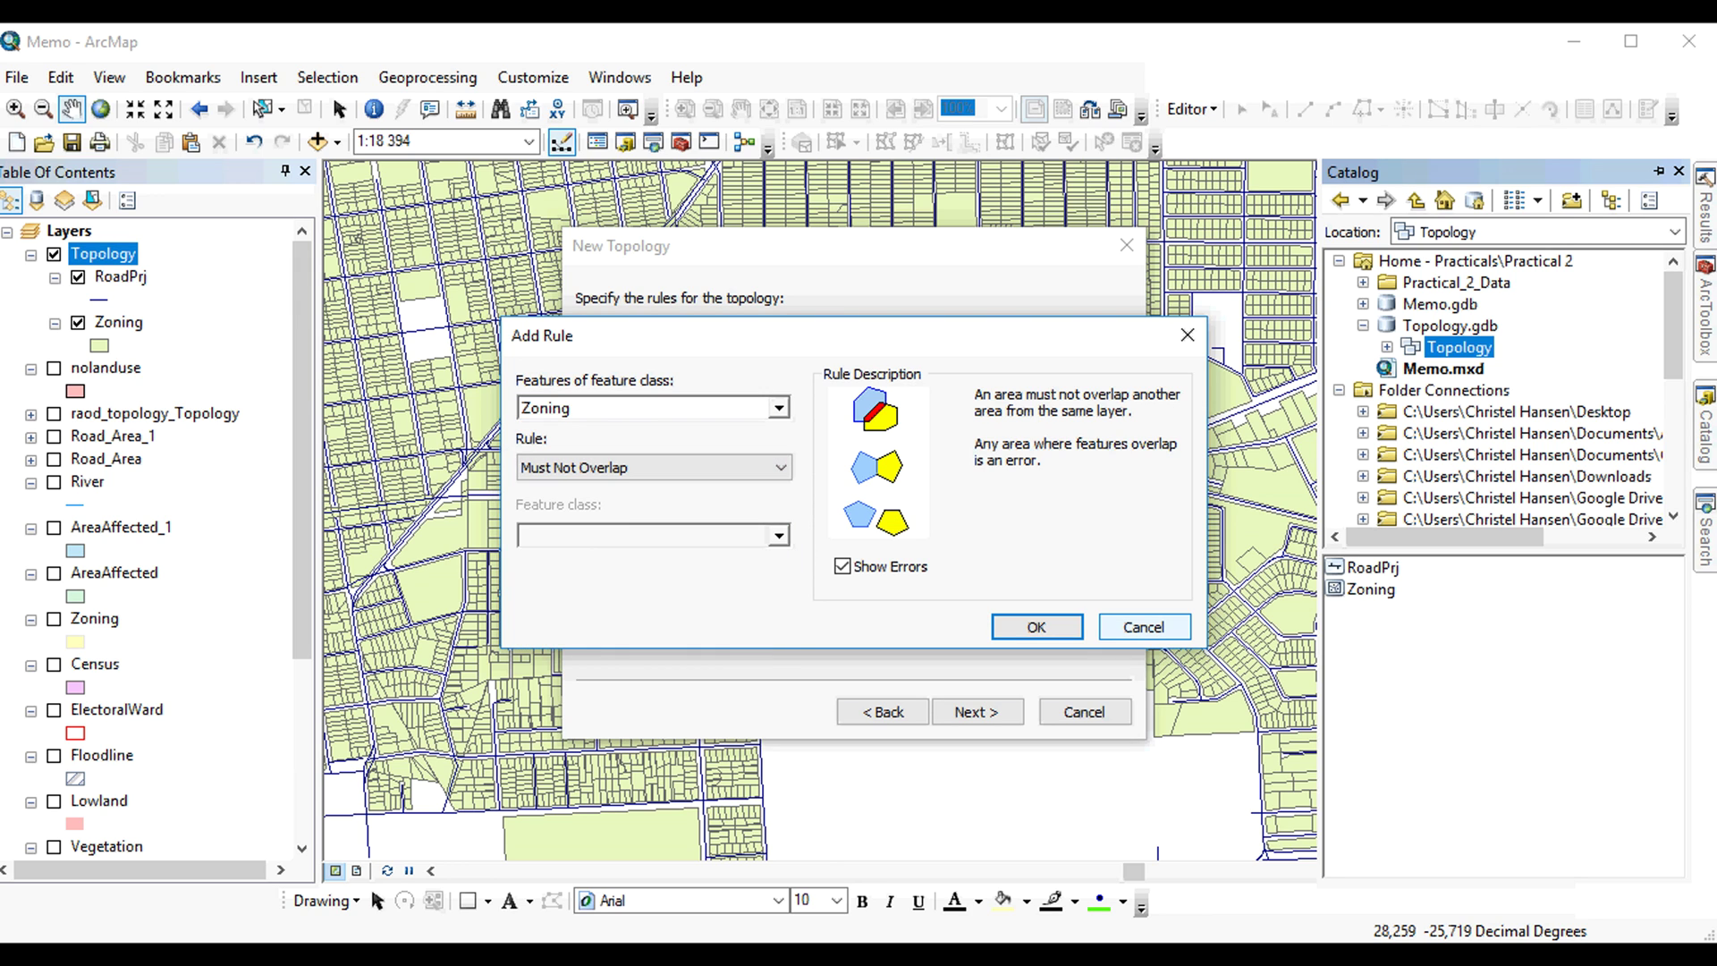
key(Return)
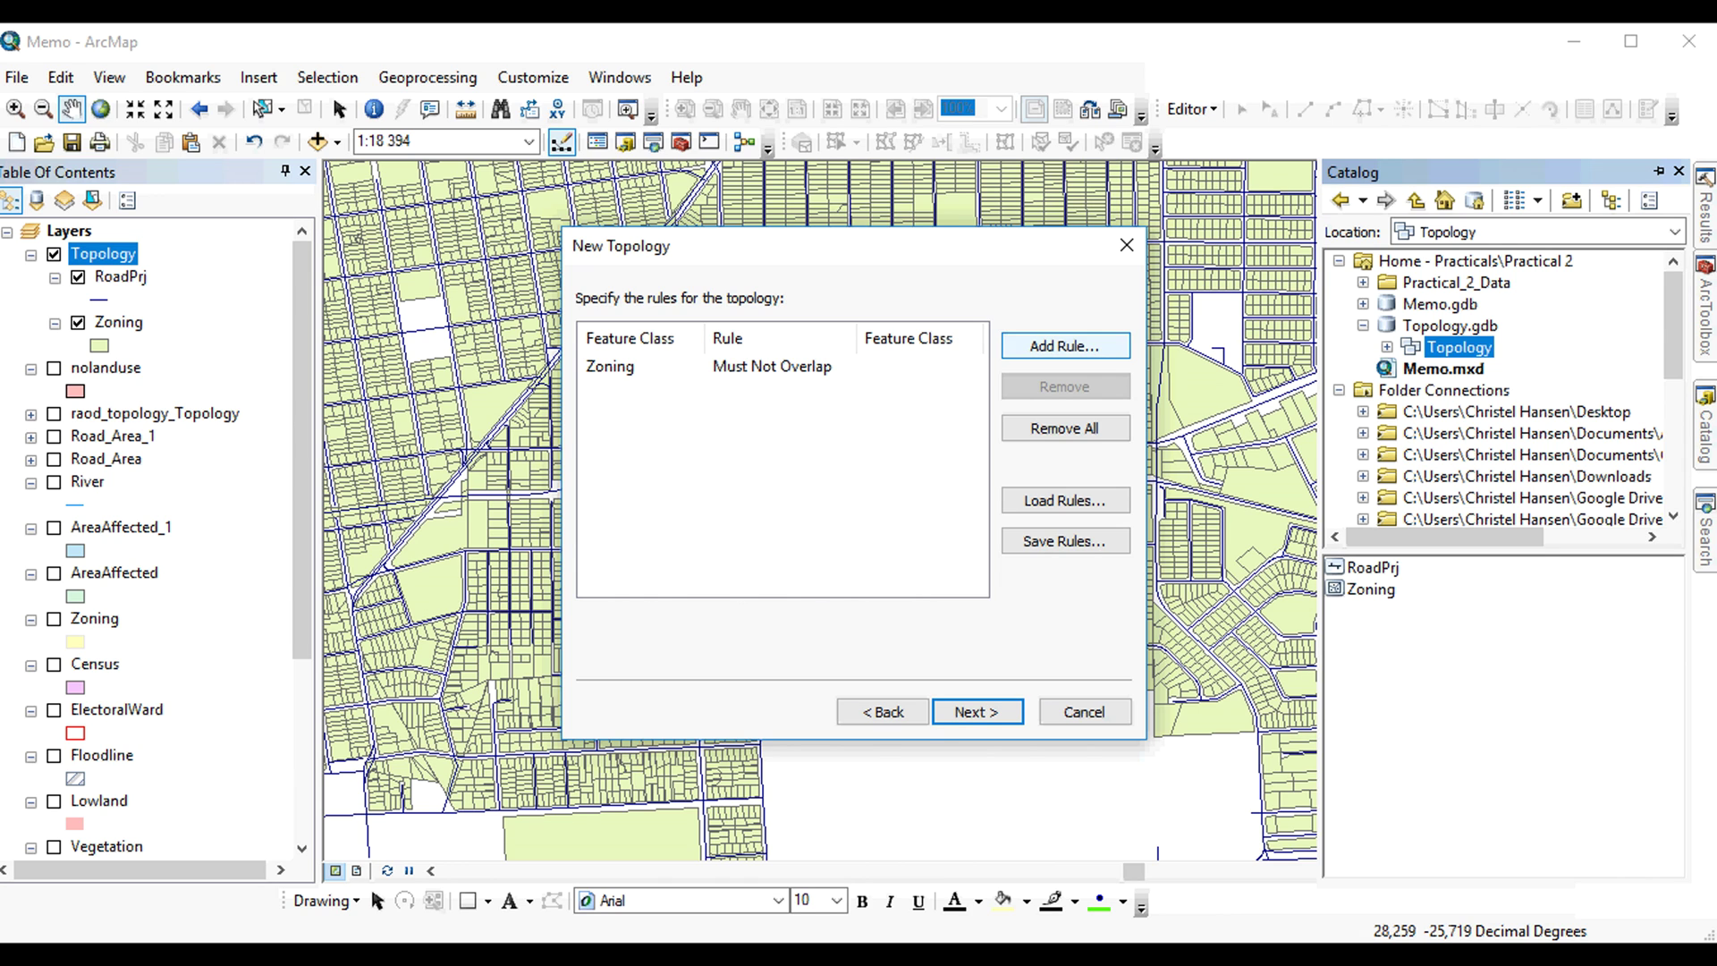
- Add a Must Not Overlap rule with RoadPrj as the feature class
click(1064, 345)
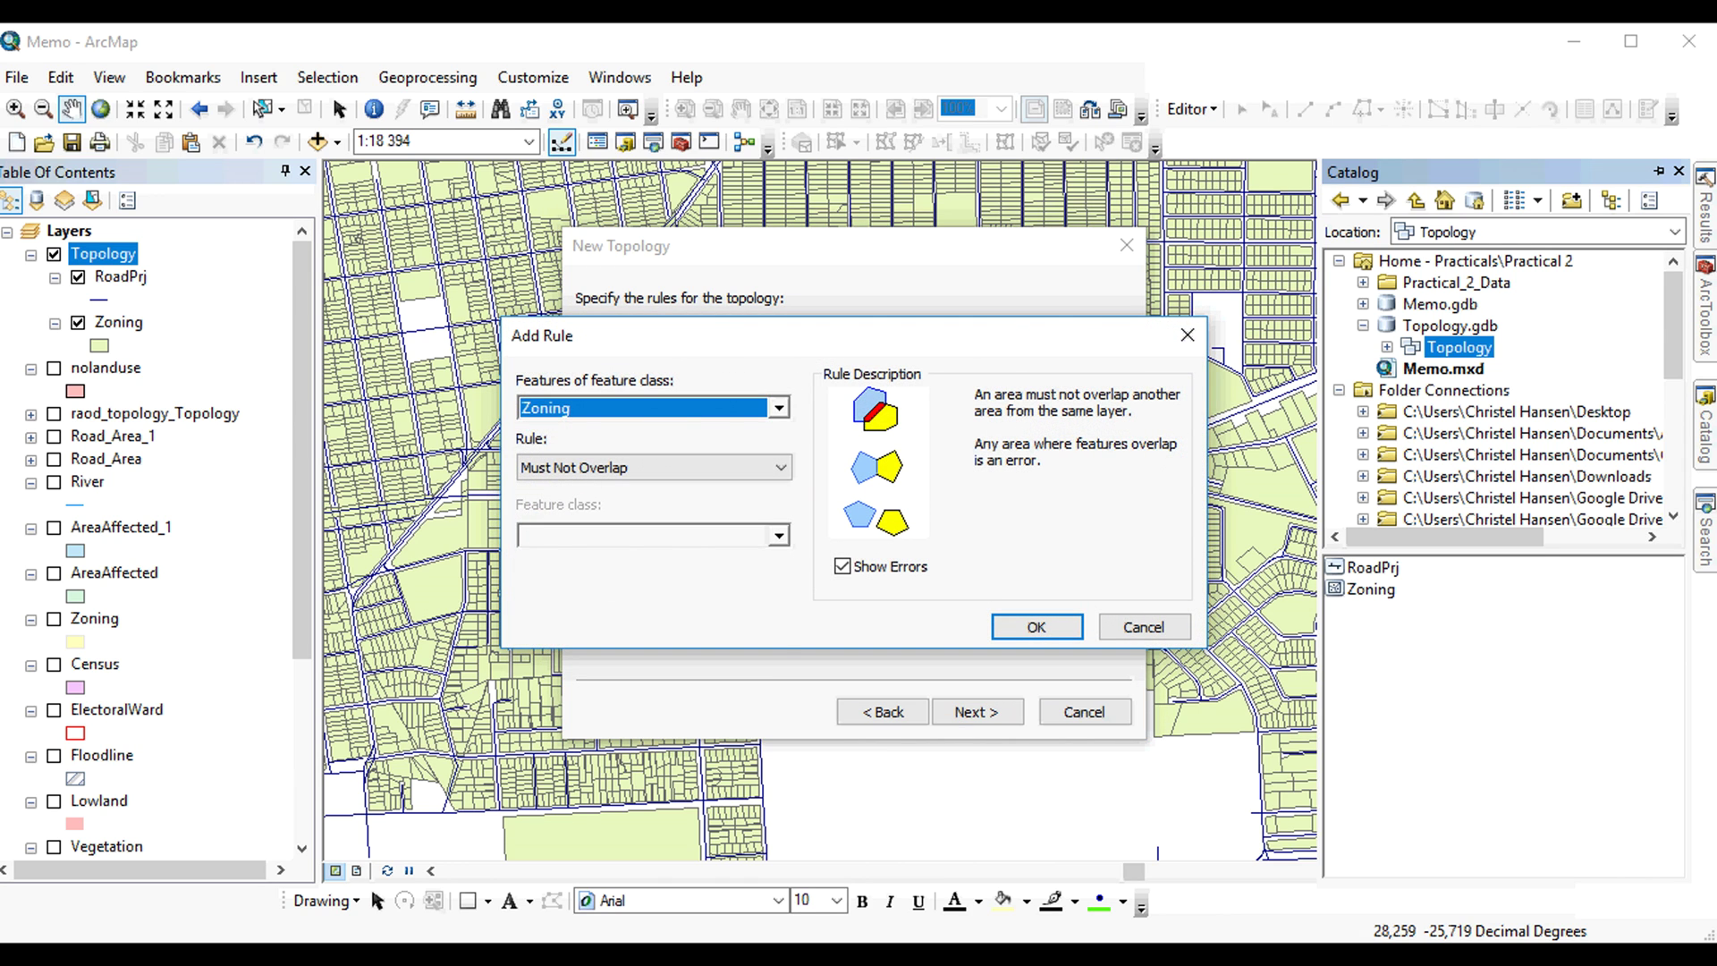
click(779, 408)
click(575, 433)
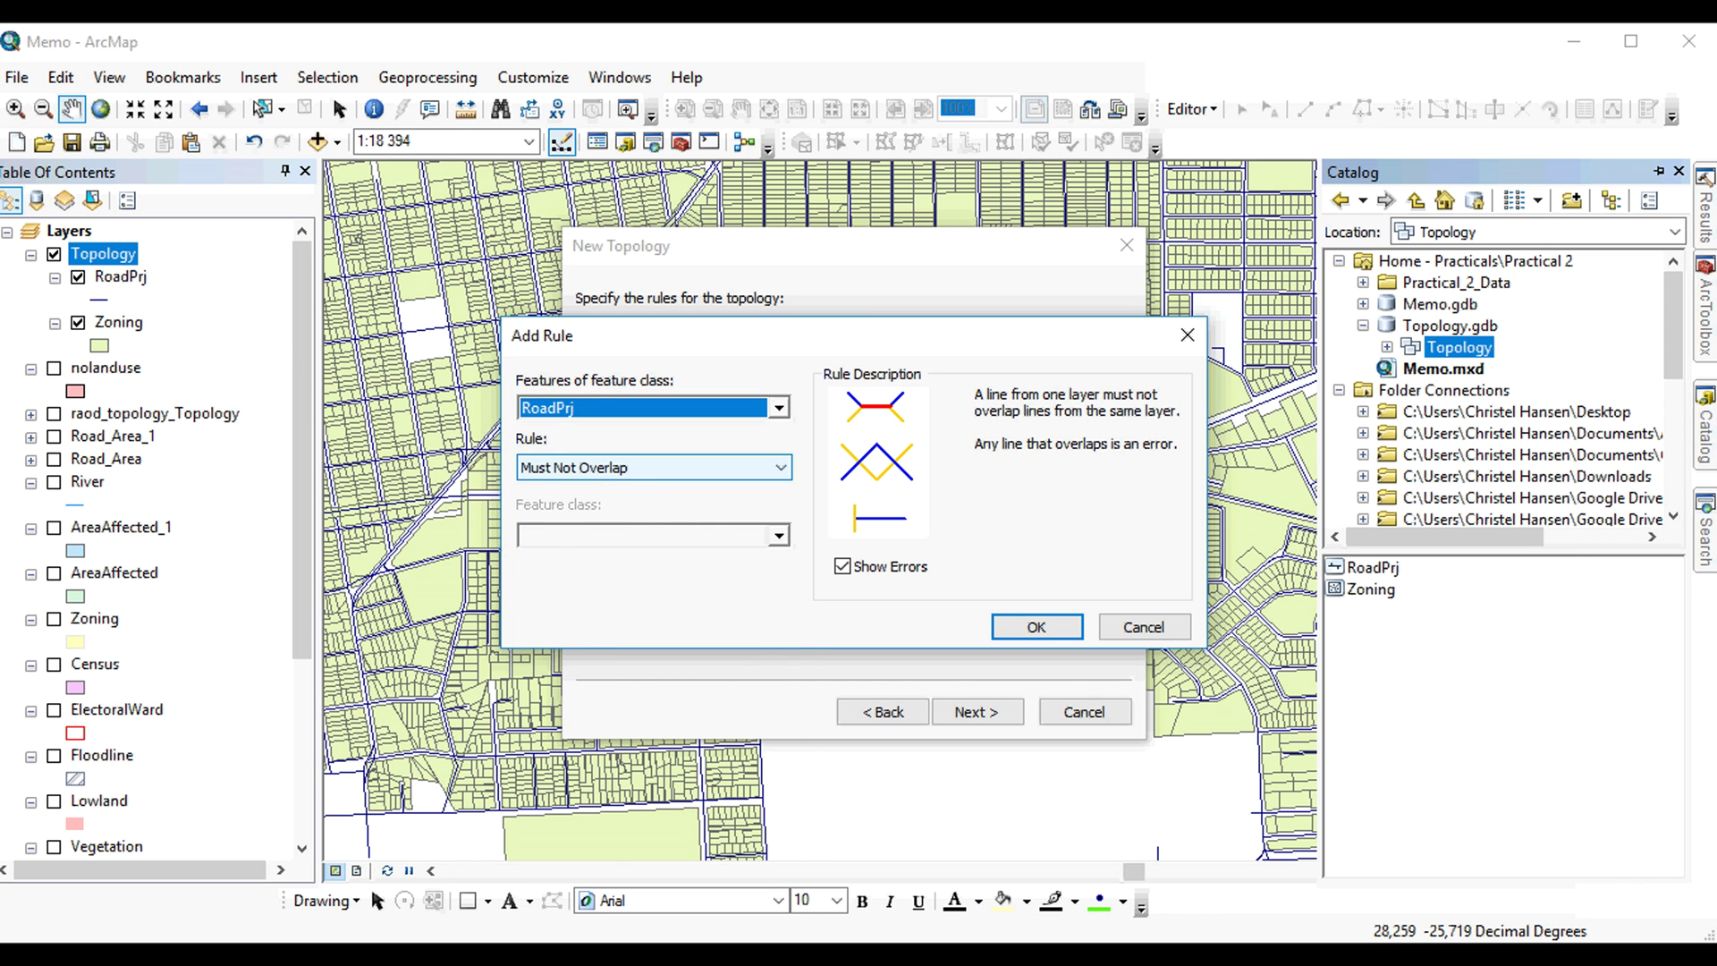
click(780, 467)
click(572, 487)
click(1037, 626)
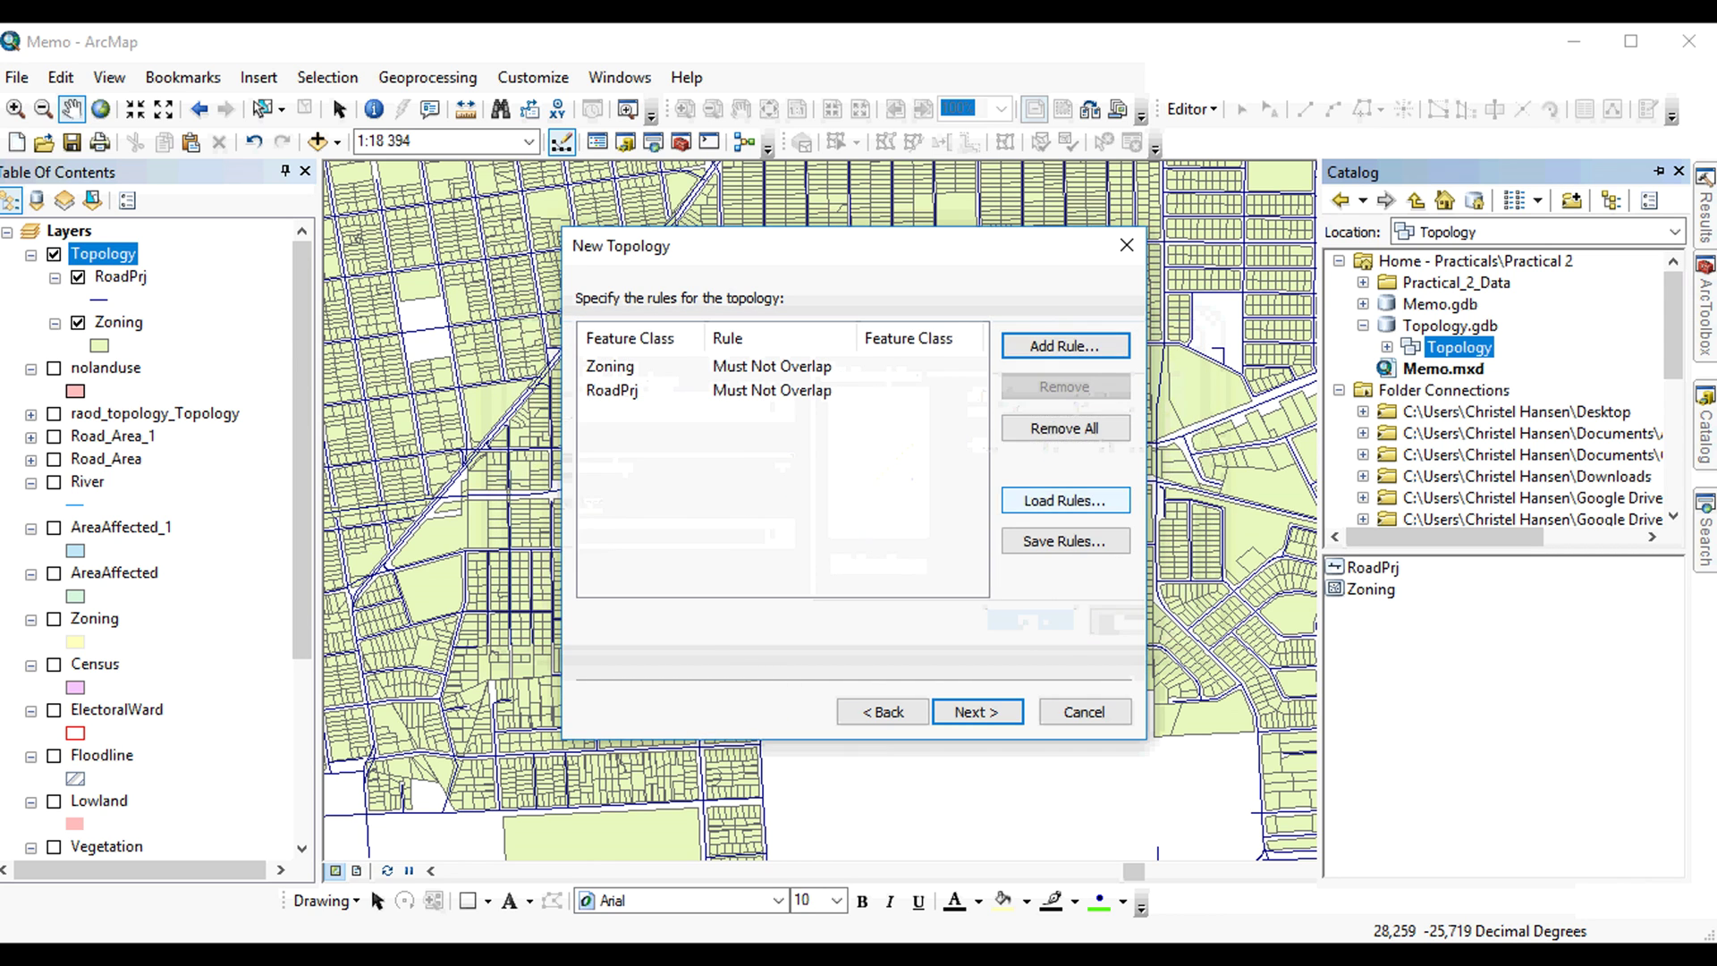
- Consider a Must Not Have Dangles rule, discard it, and continue to the summary
click(1064, 346)
click(780, 467)
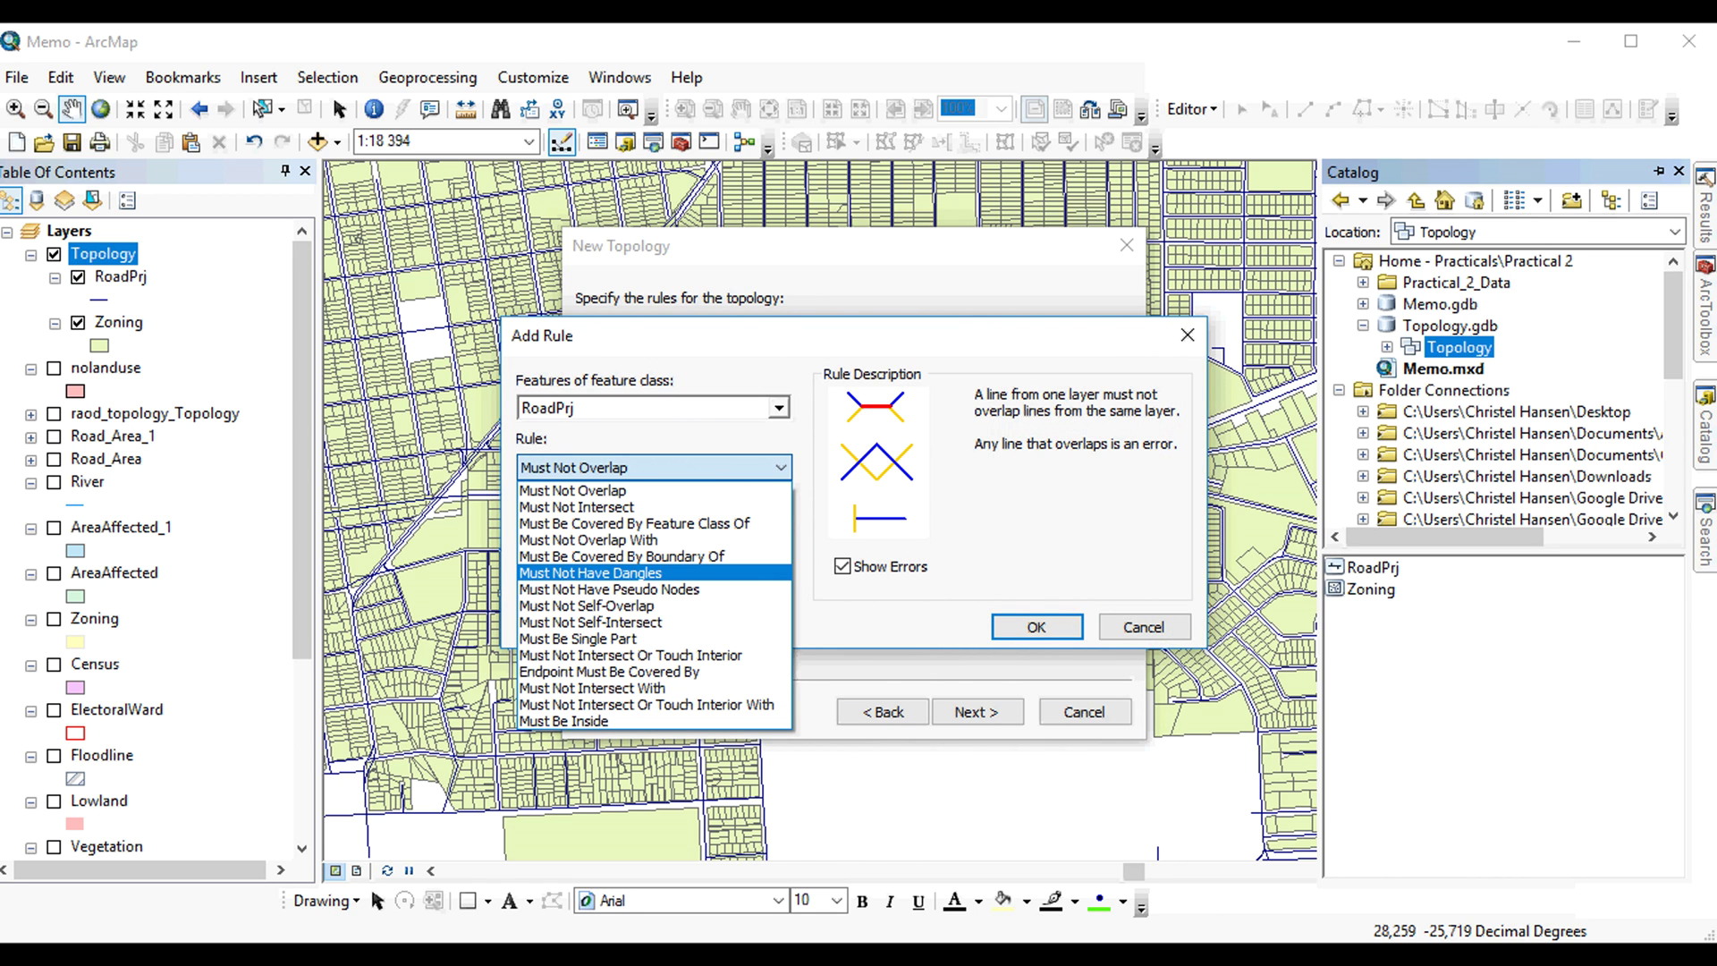
click(590, 572)
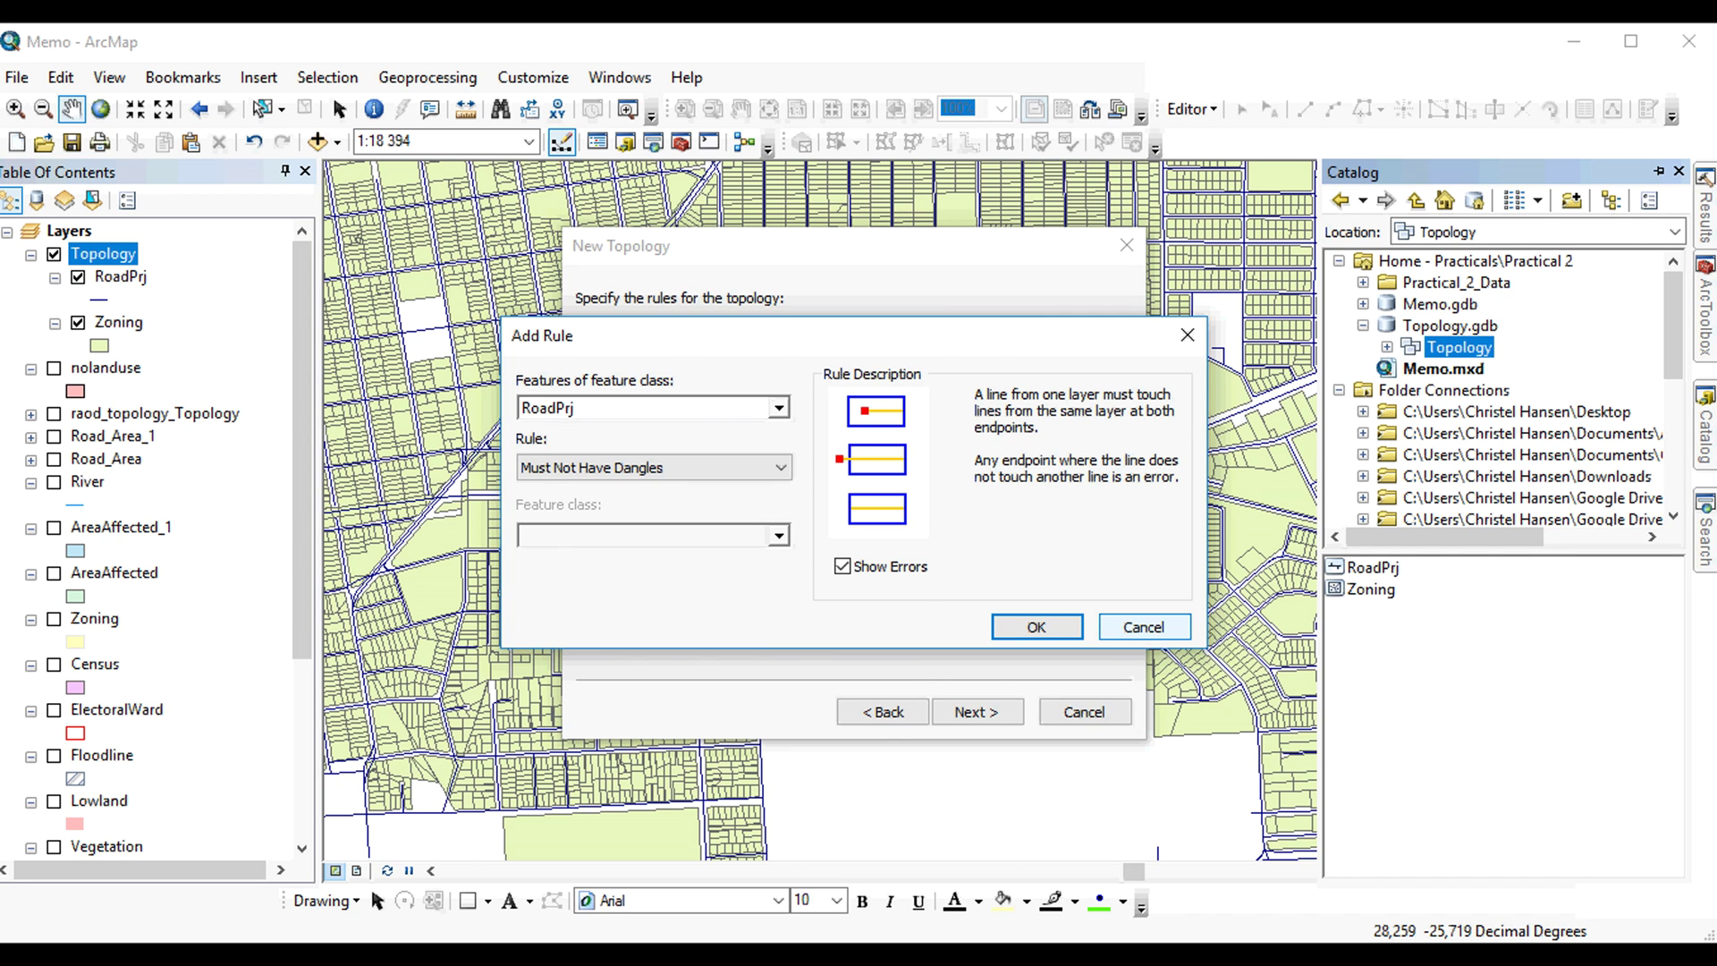
click(1144, 626)
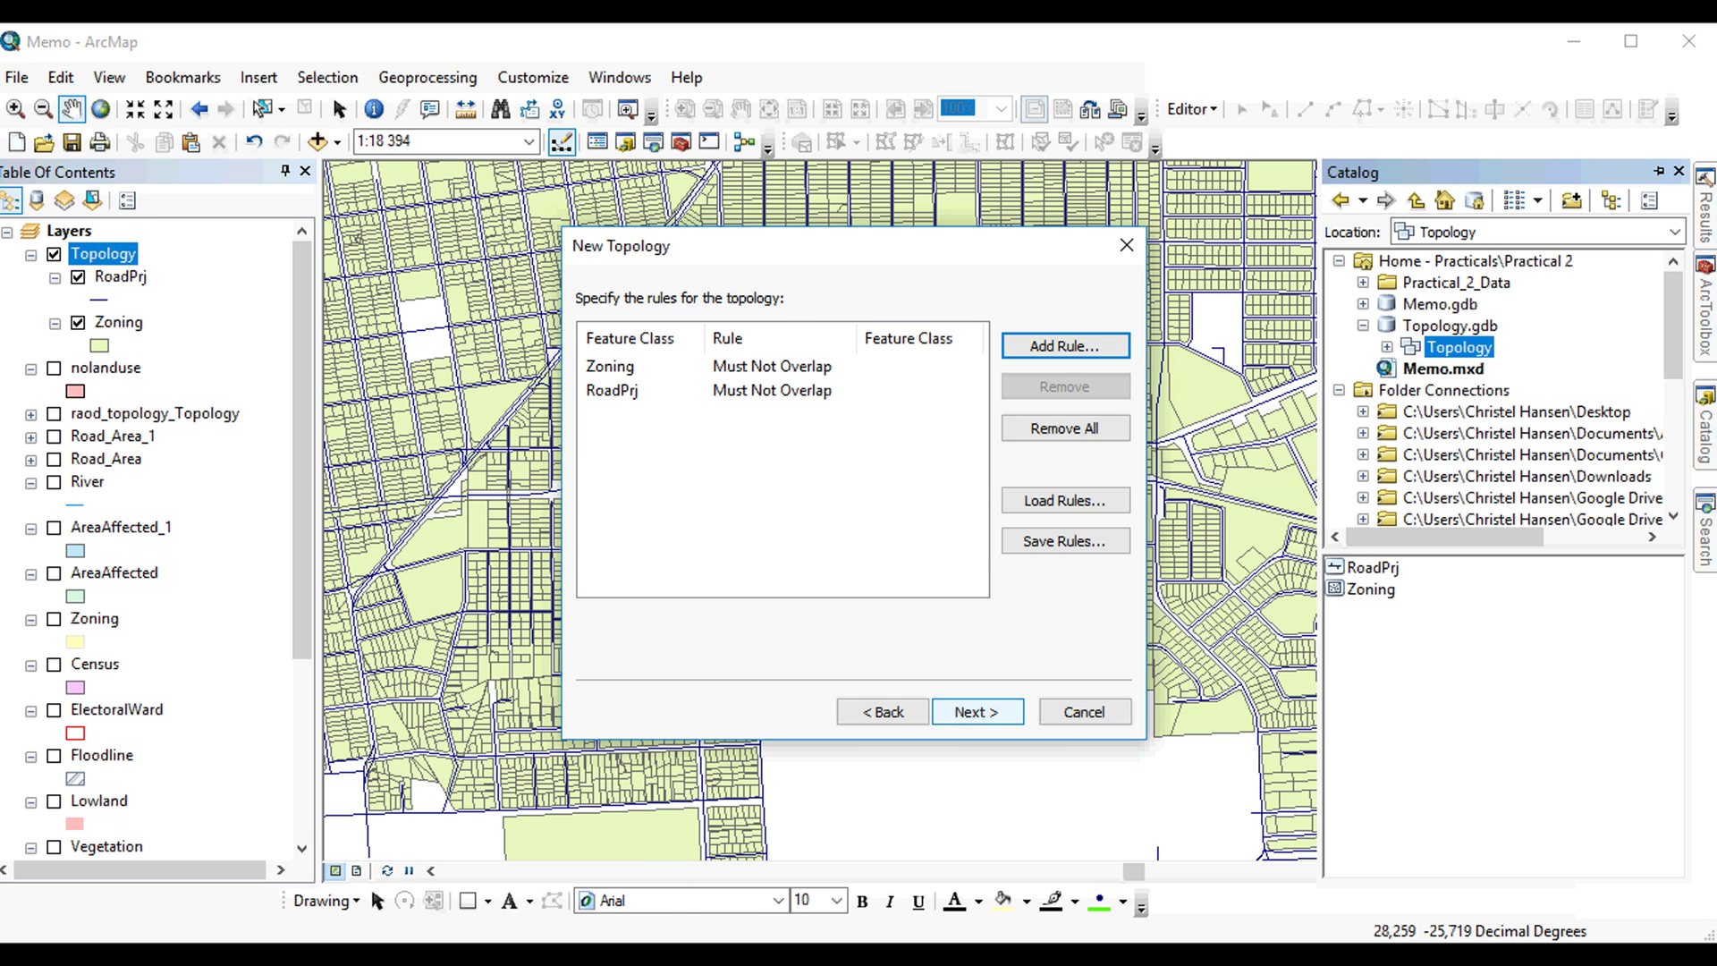
click(977, 711)
- Finish the topology without validating, then drag Topology_Topology from Catalog onto the map
key(Return)
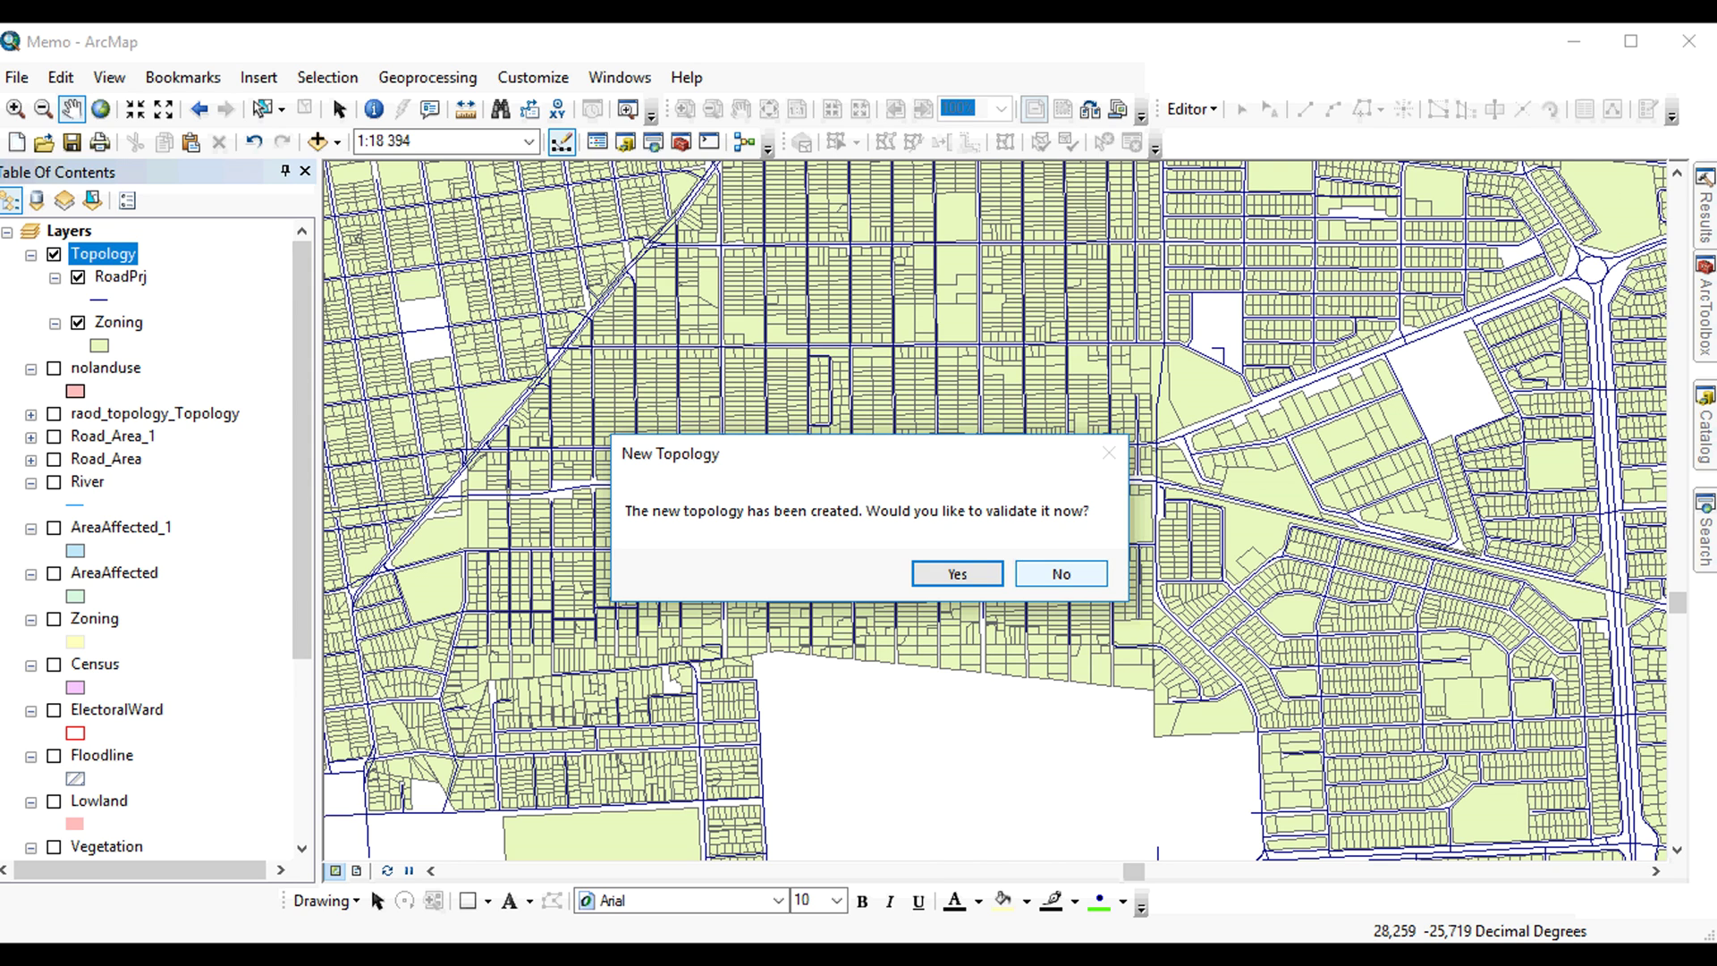
click(1061, 574)
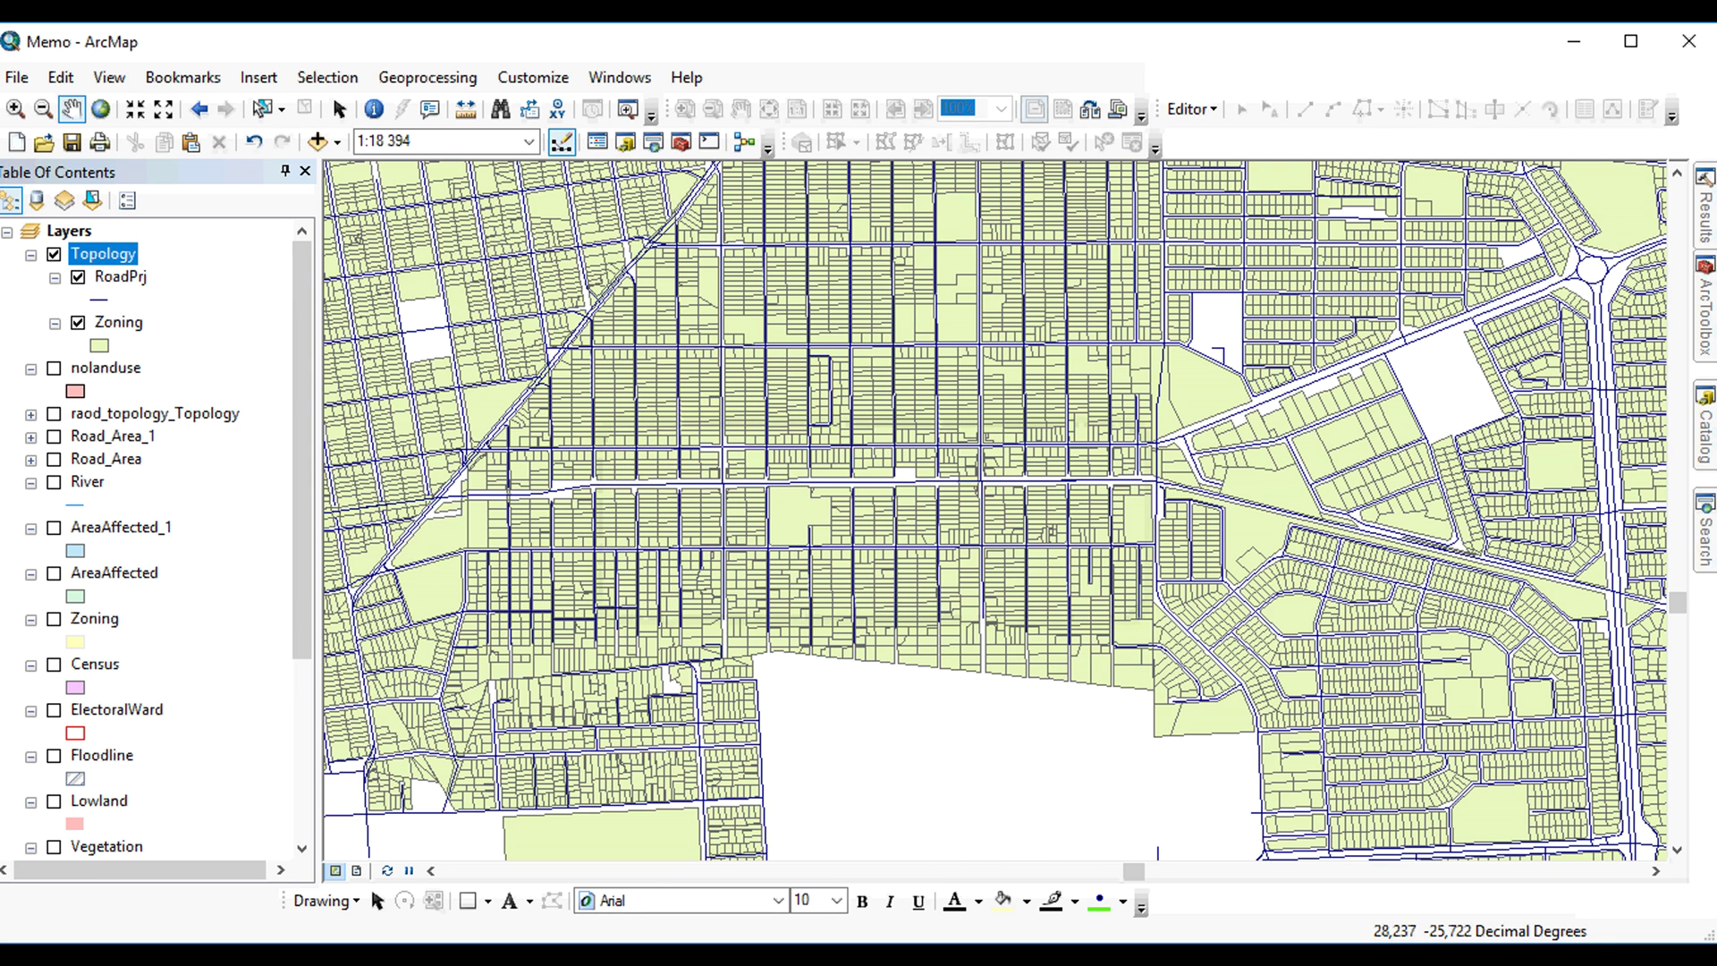
click(1705, 427)
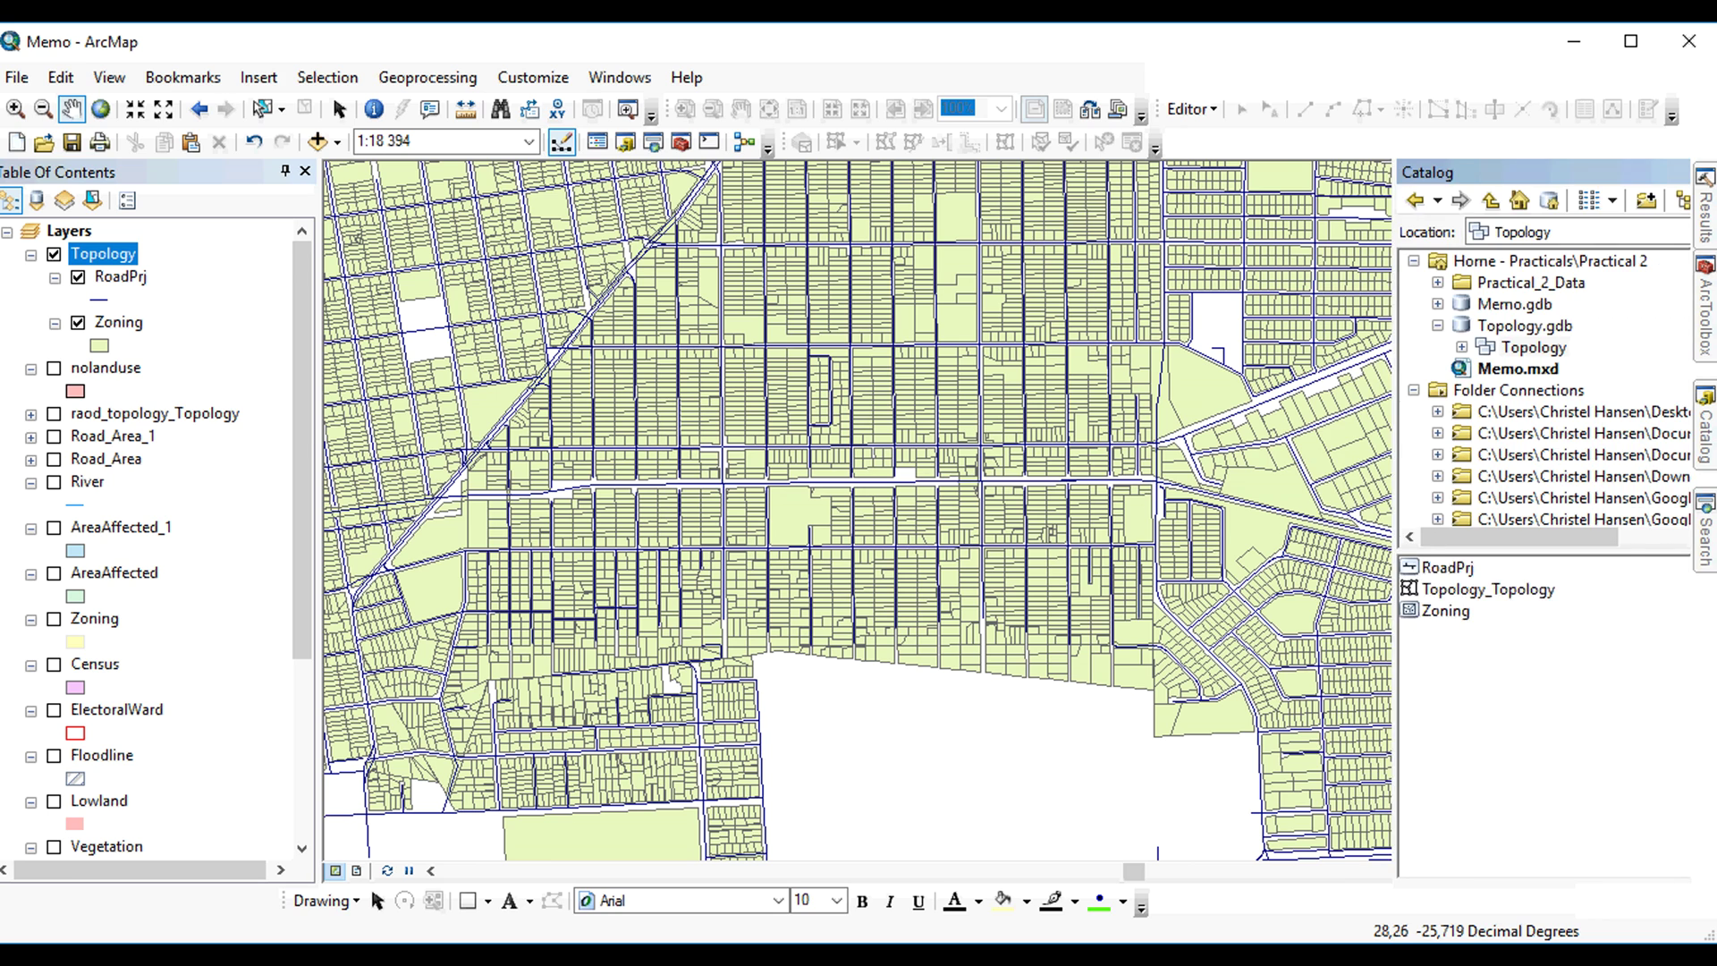
click(1387, 347)
click(1517, 391)
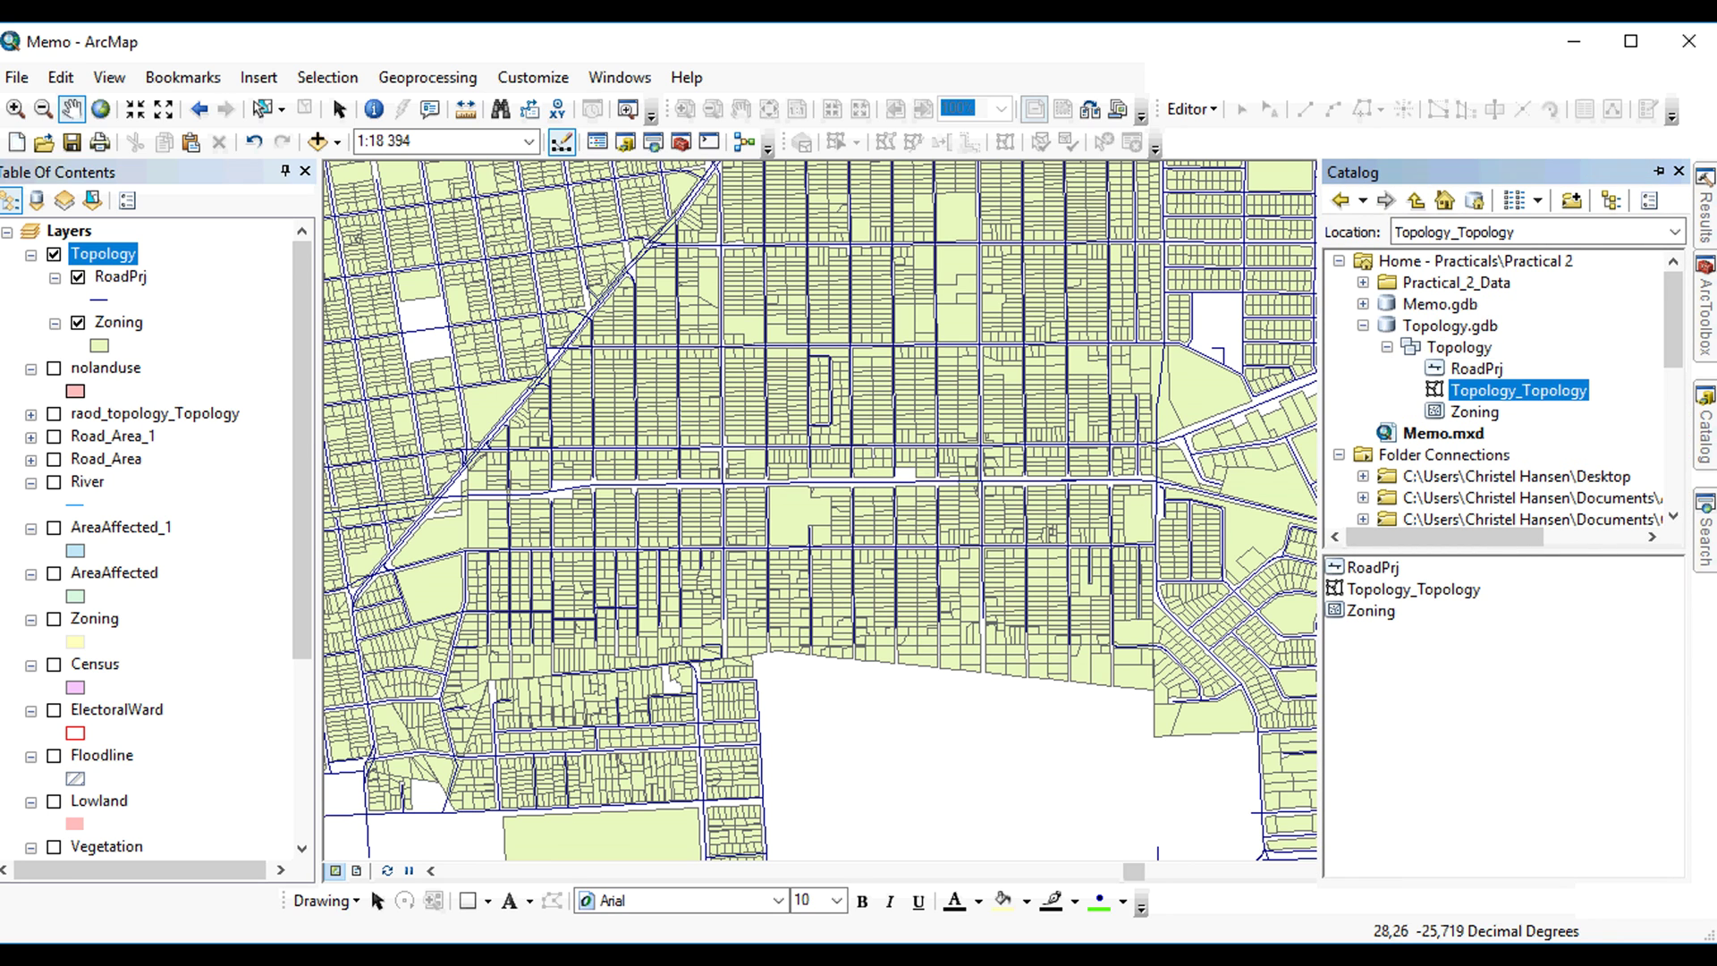
drag(1517, 391, 1459, 348)
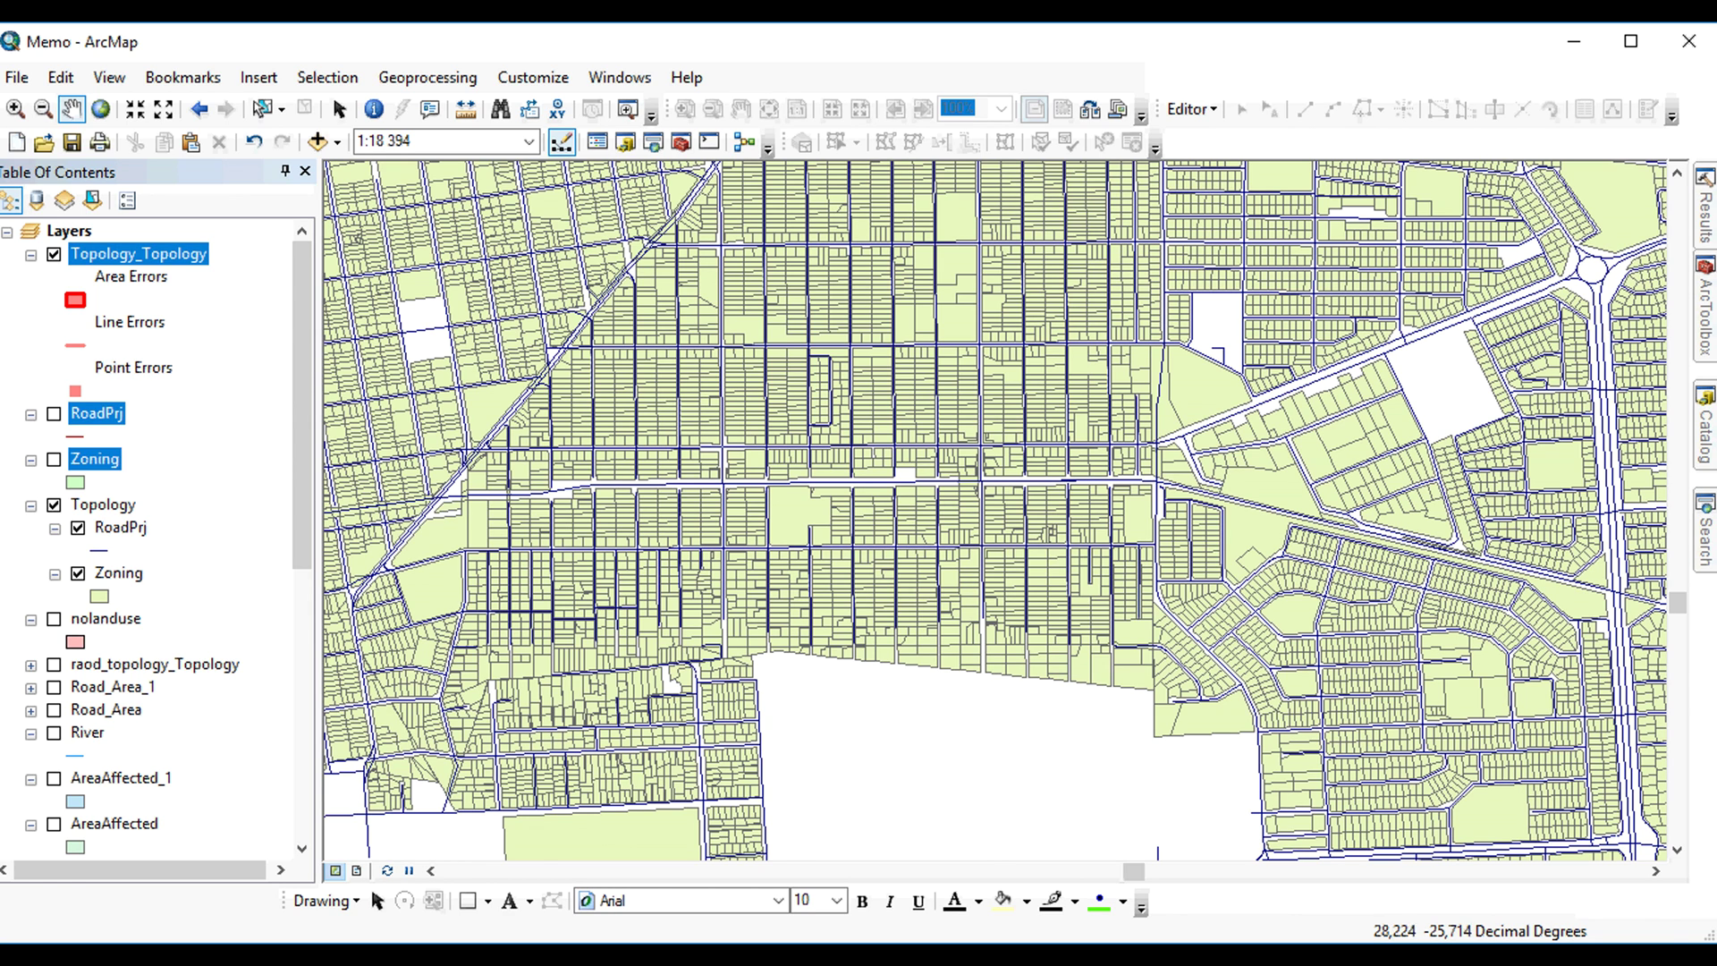
- Validate the Topology dataset from Catalog and maximize the ArcMap window
mouse_move(1704, 425)
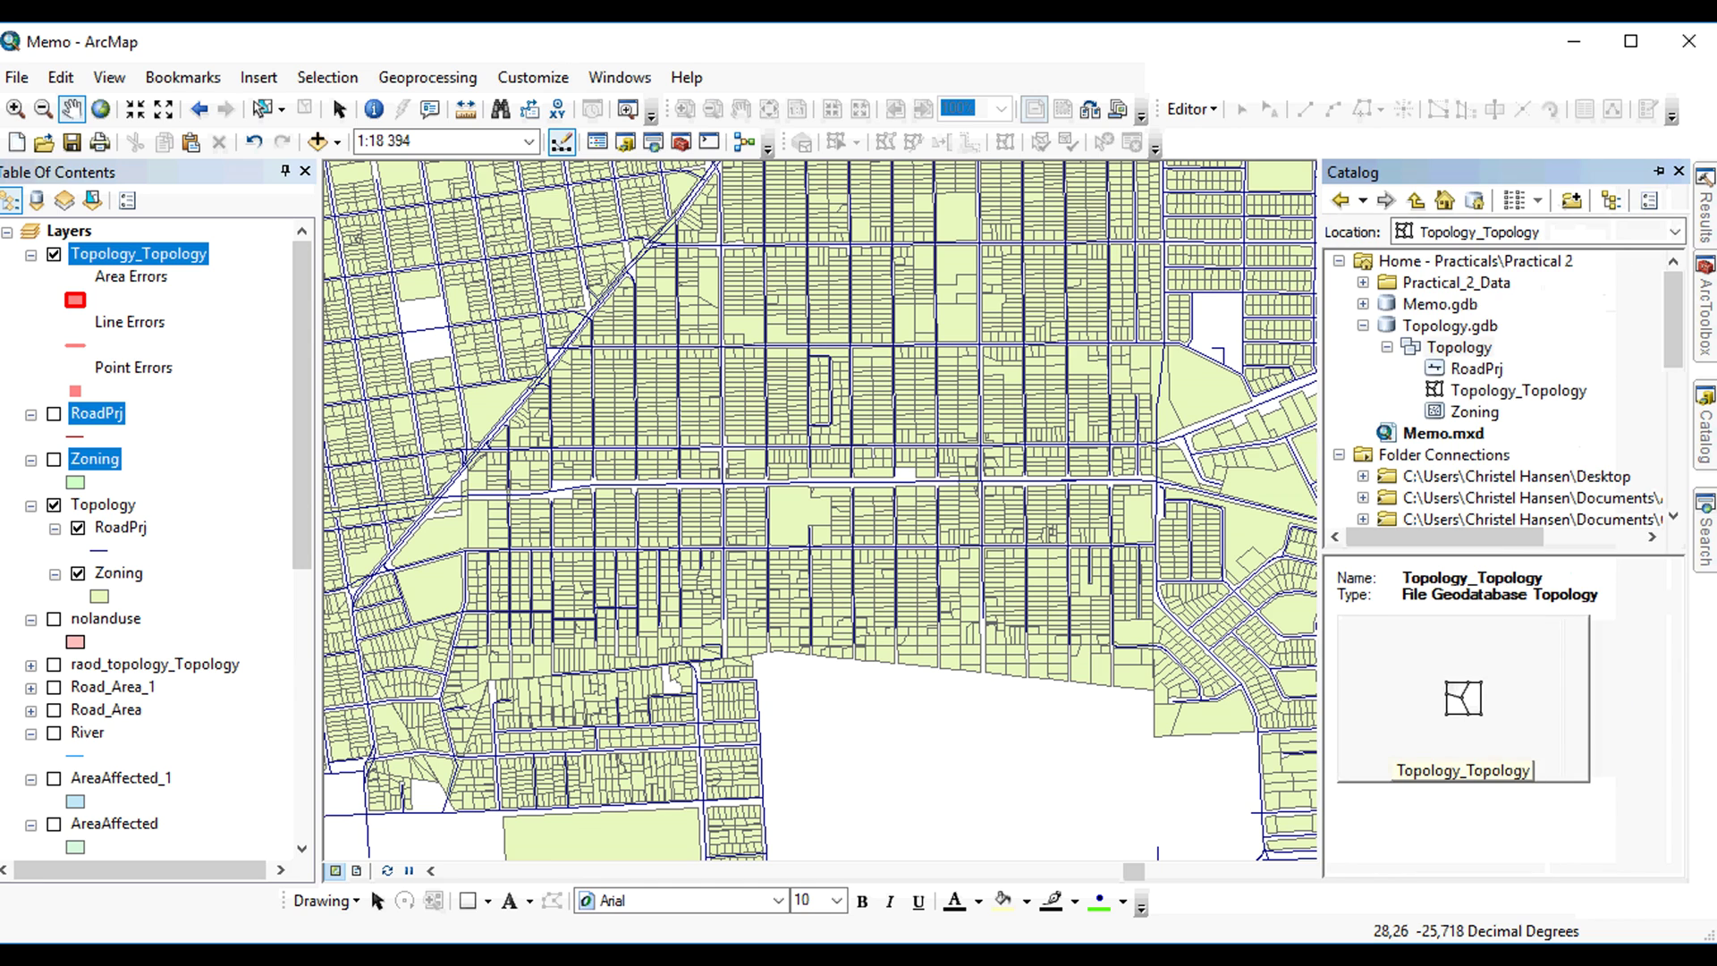
right_click(1464, 348)
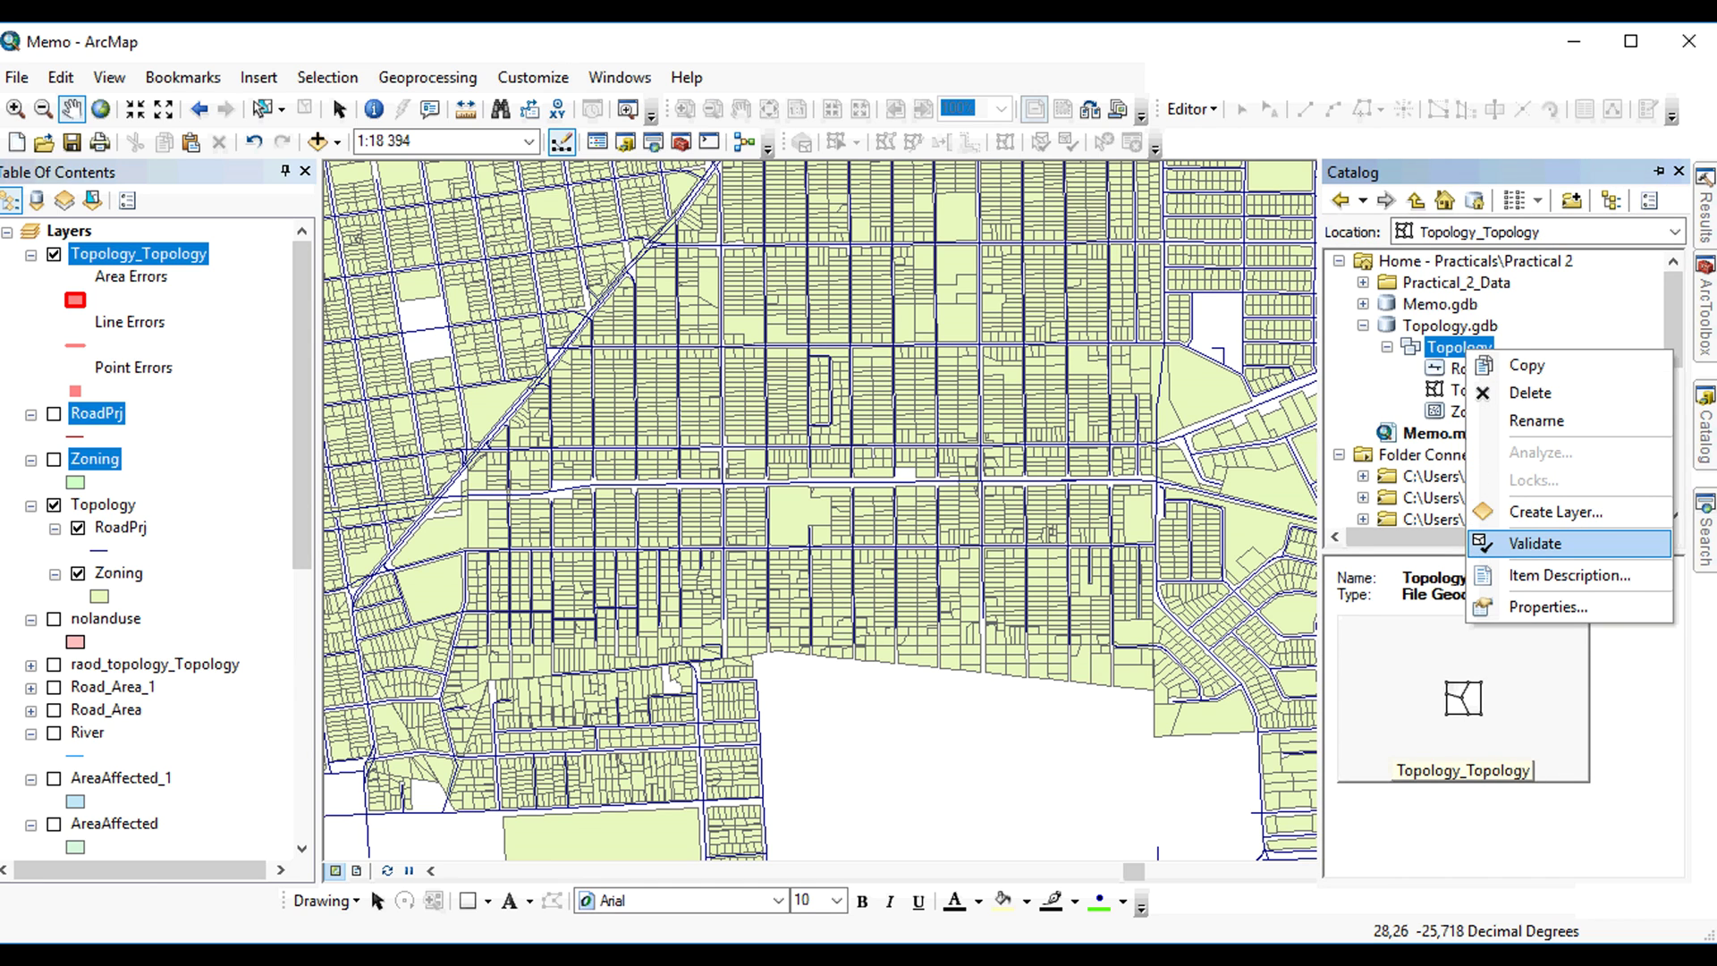
click(1534, 542)
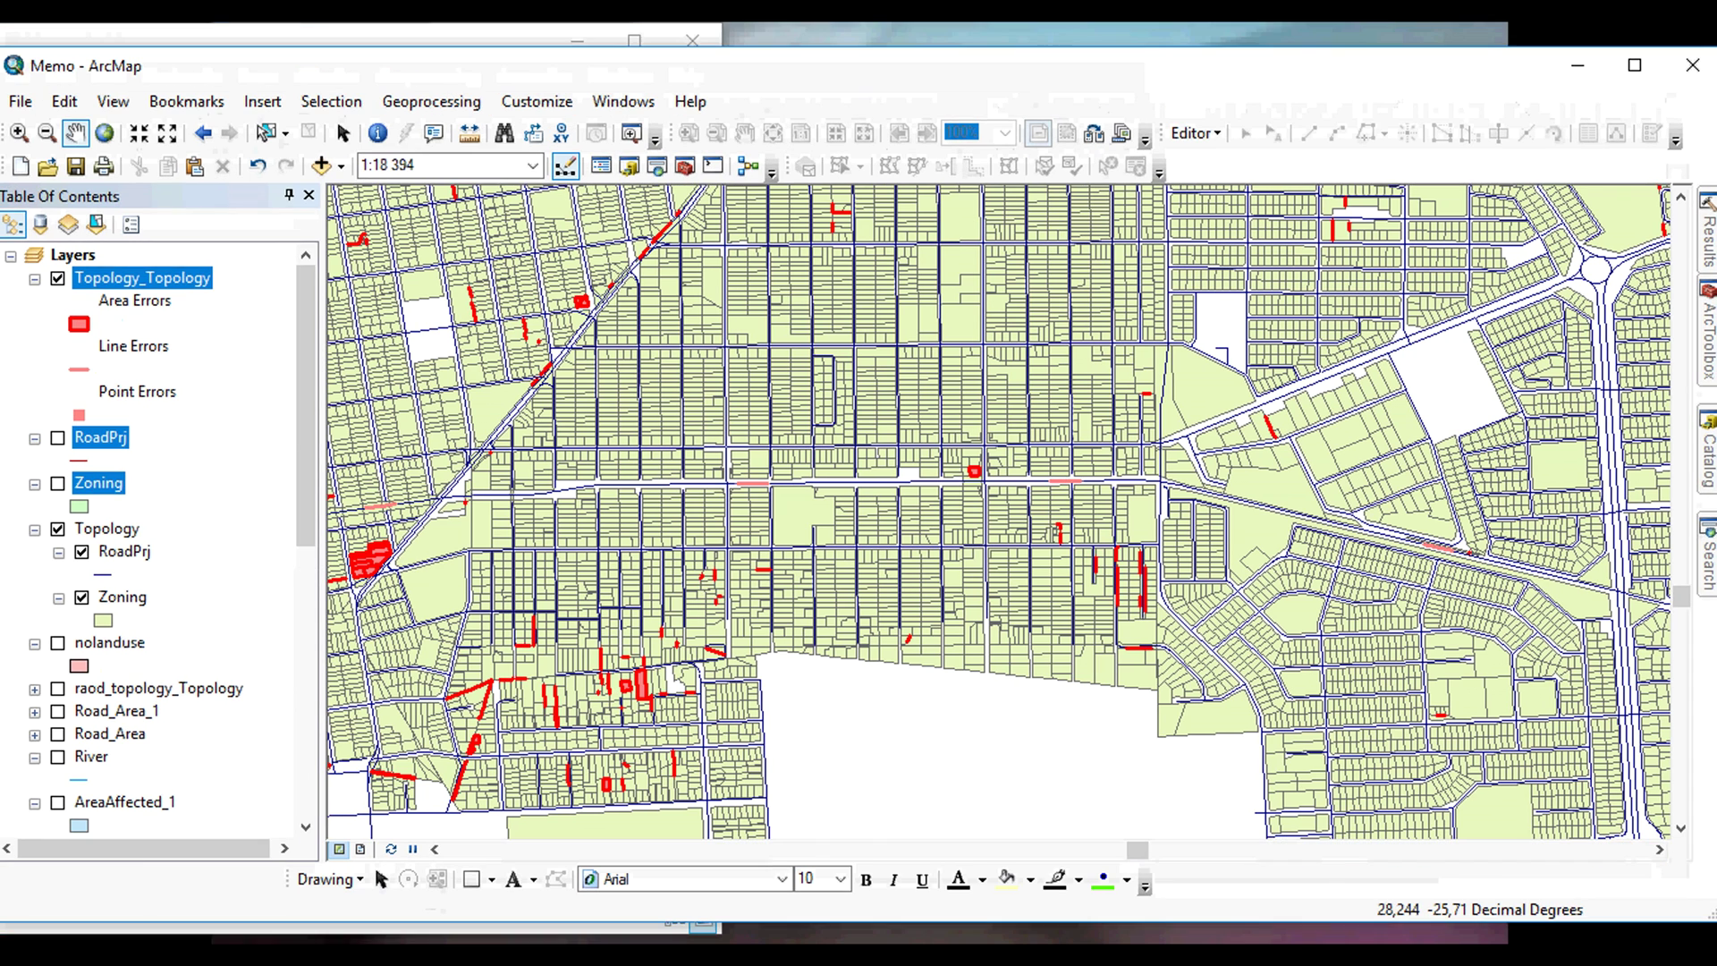
key(super+Up)
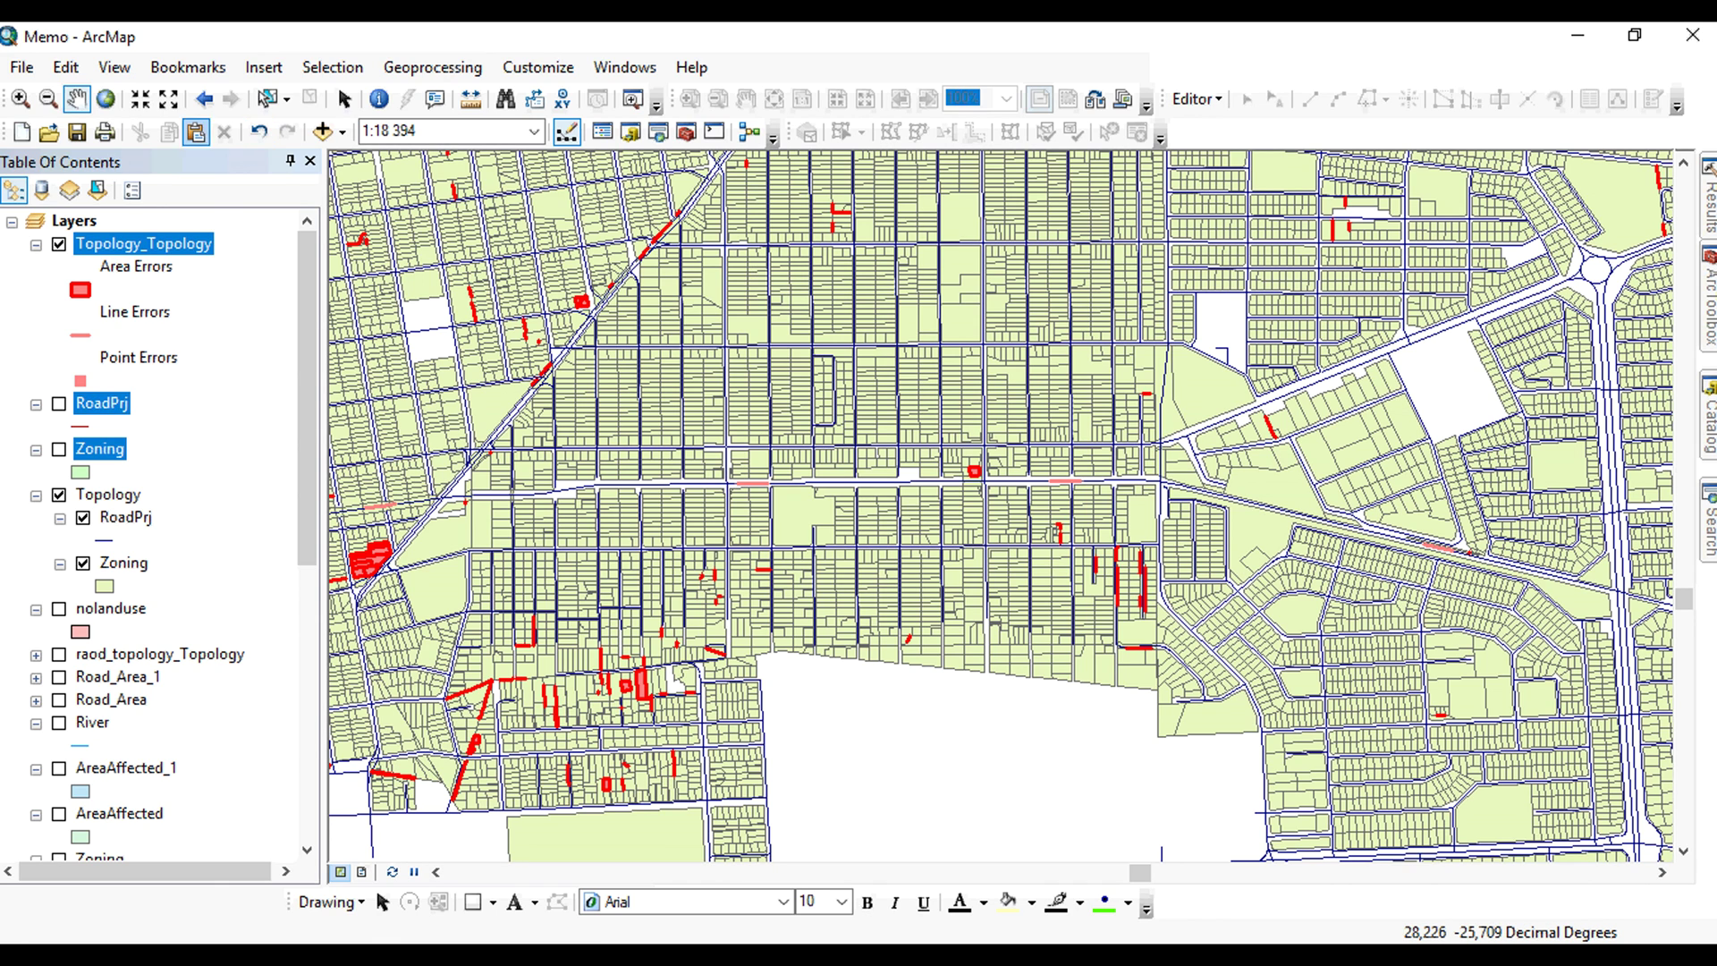
- Zoom in on one red overlap error and identify the features there, showing object 13217
click(20, 98)
drag(953, 450, 1004, 510)
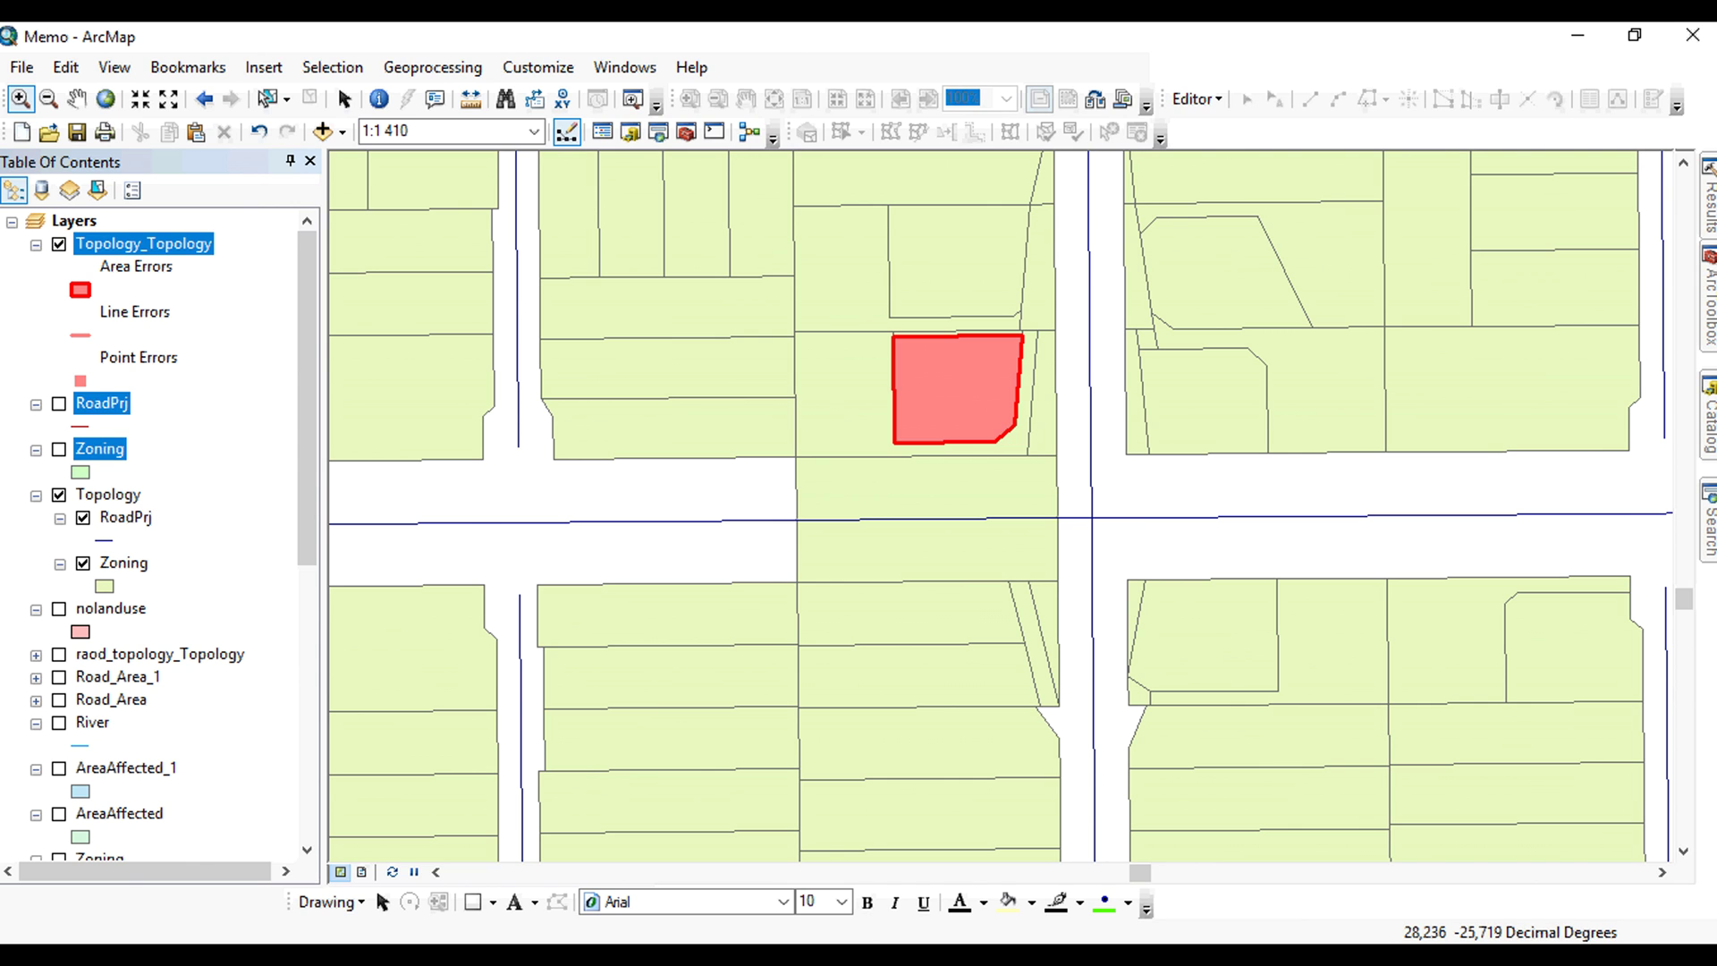
click(379, 99)
click(957, 390)
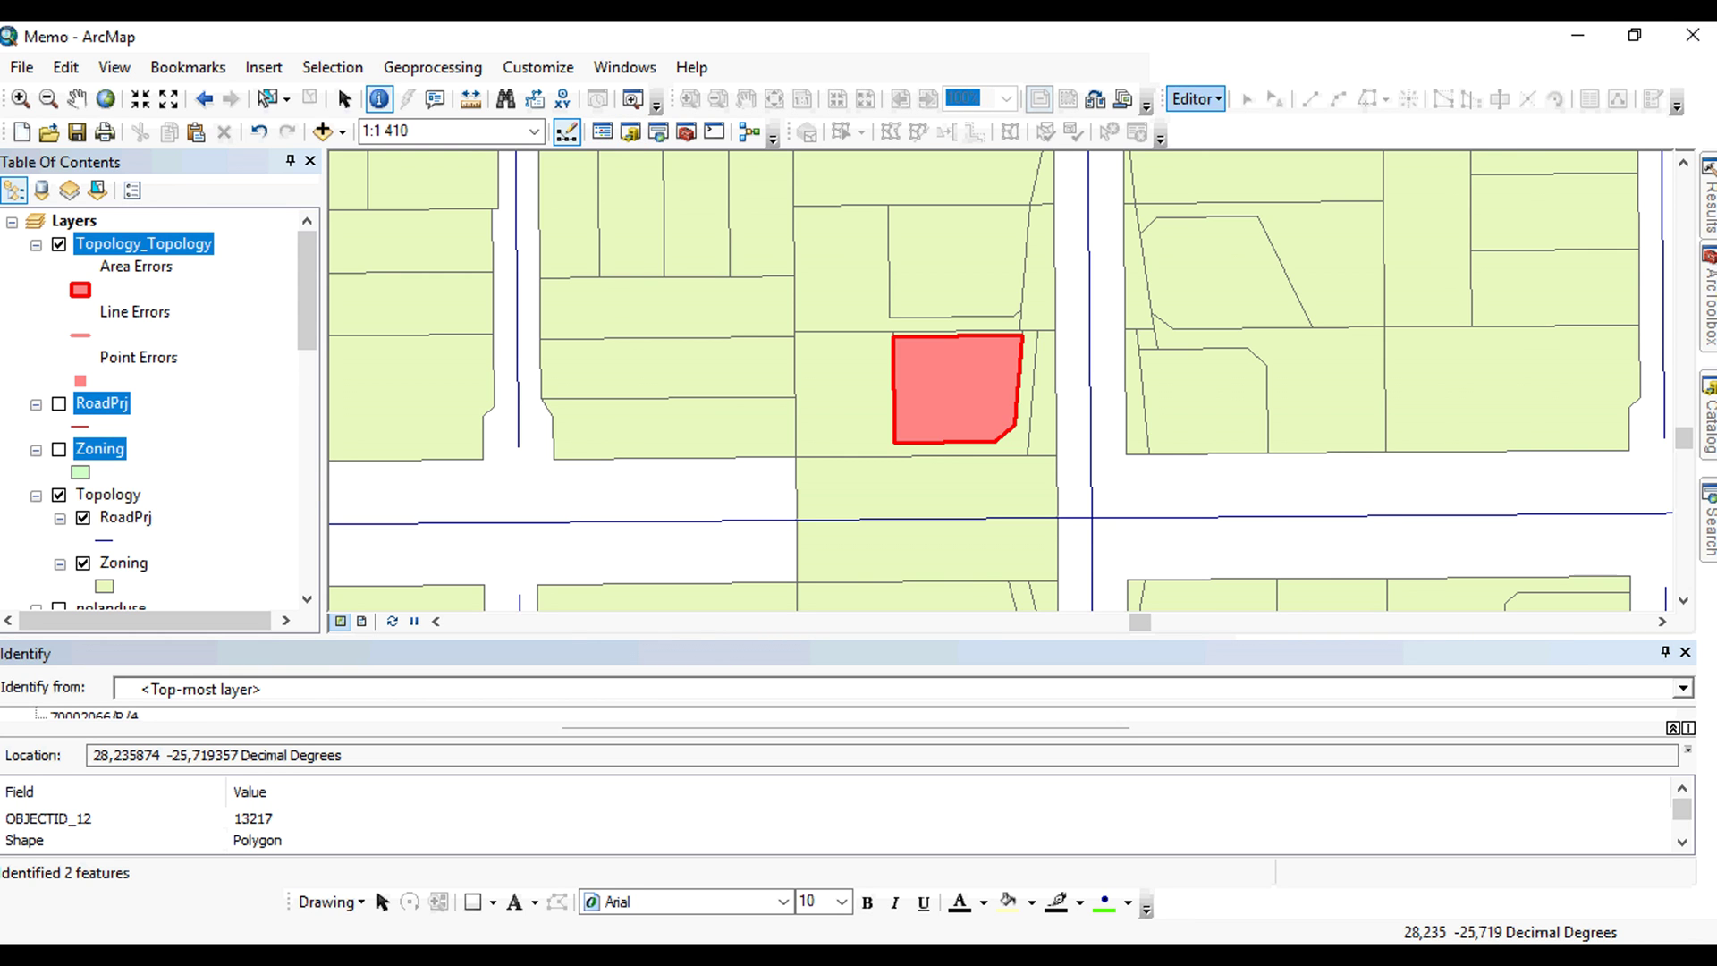
click(1196, 98)
- Start an edit session on the RoadPrj workspace and dismiss the editing warnings
click(1218, 126)
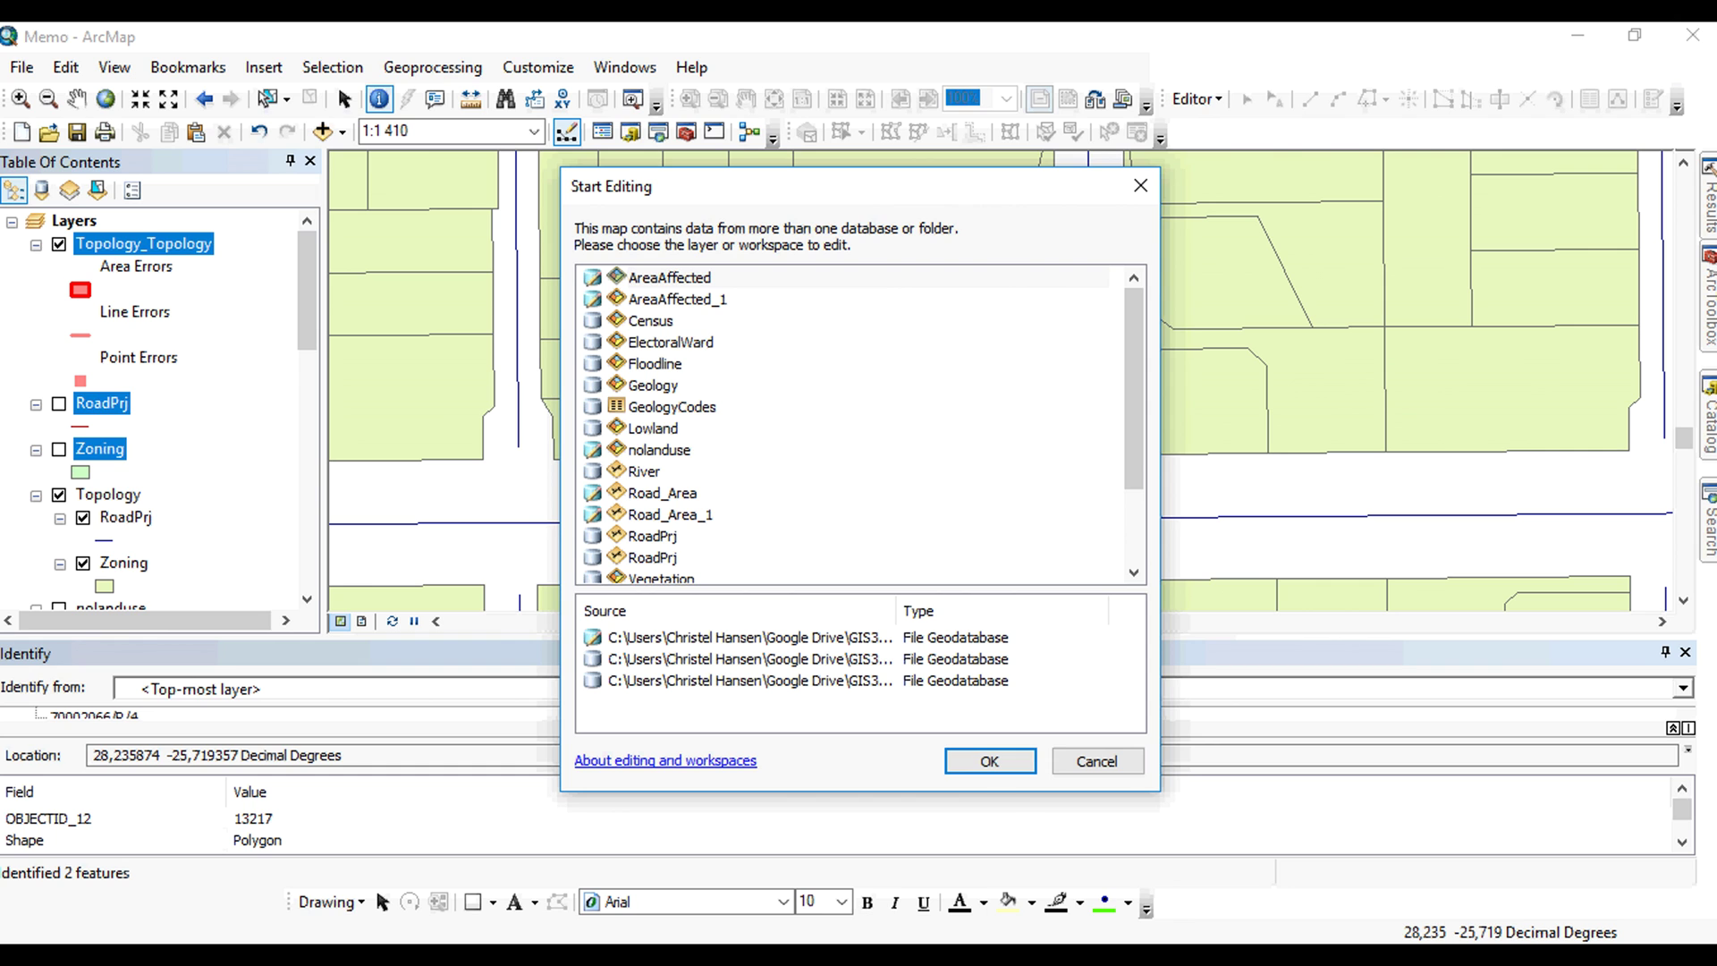
click(671, 515)
click(653, 558)
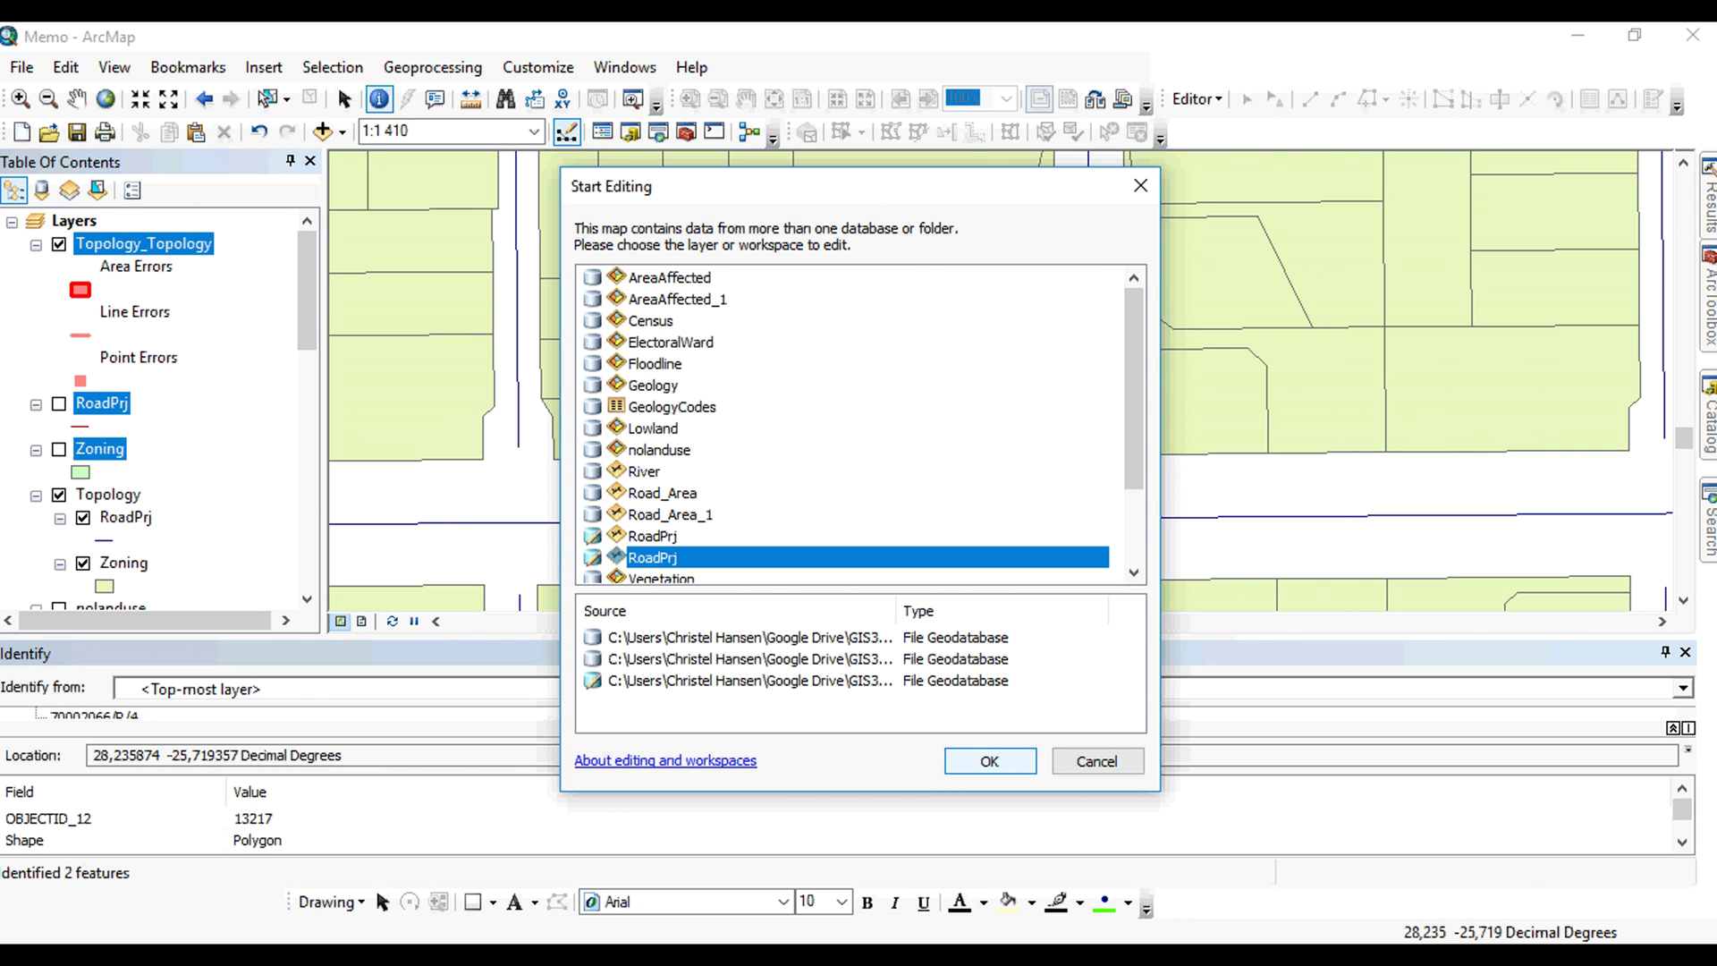
key(Return)
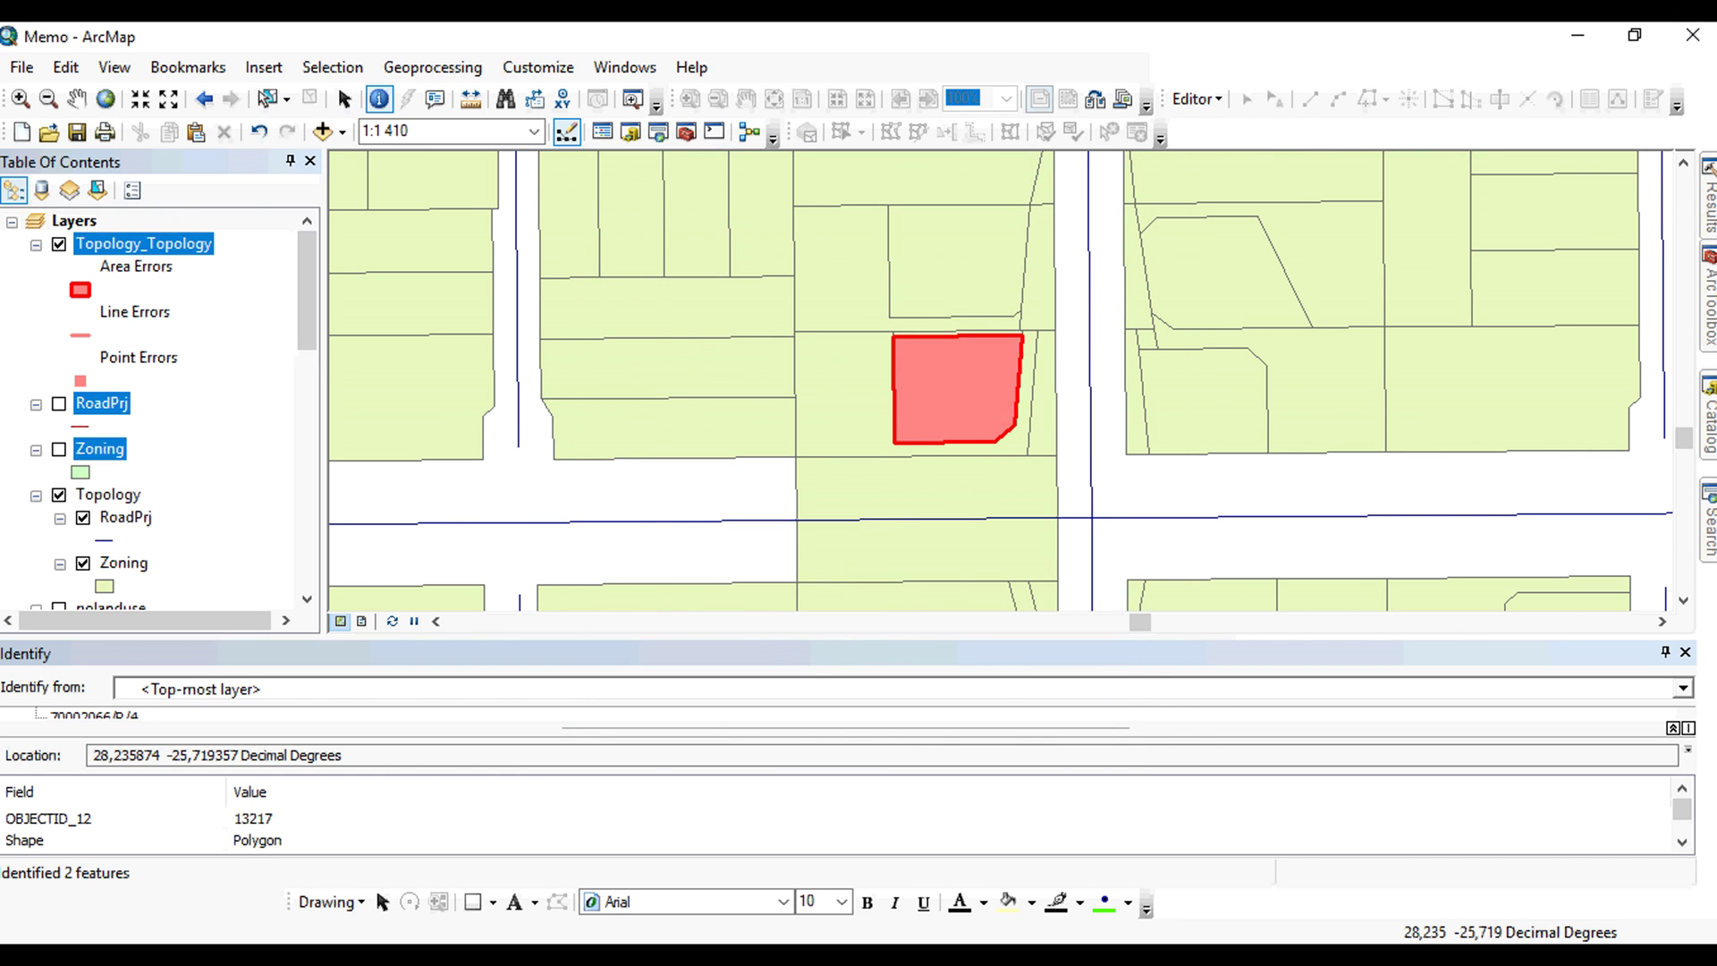
key(Return)
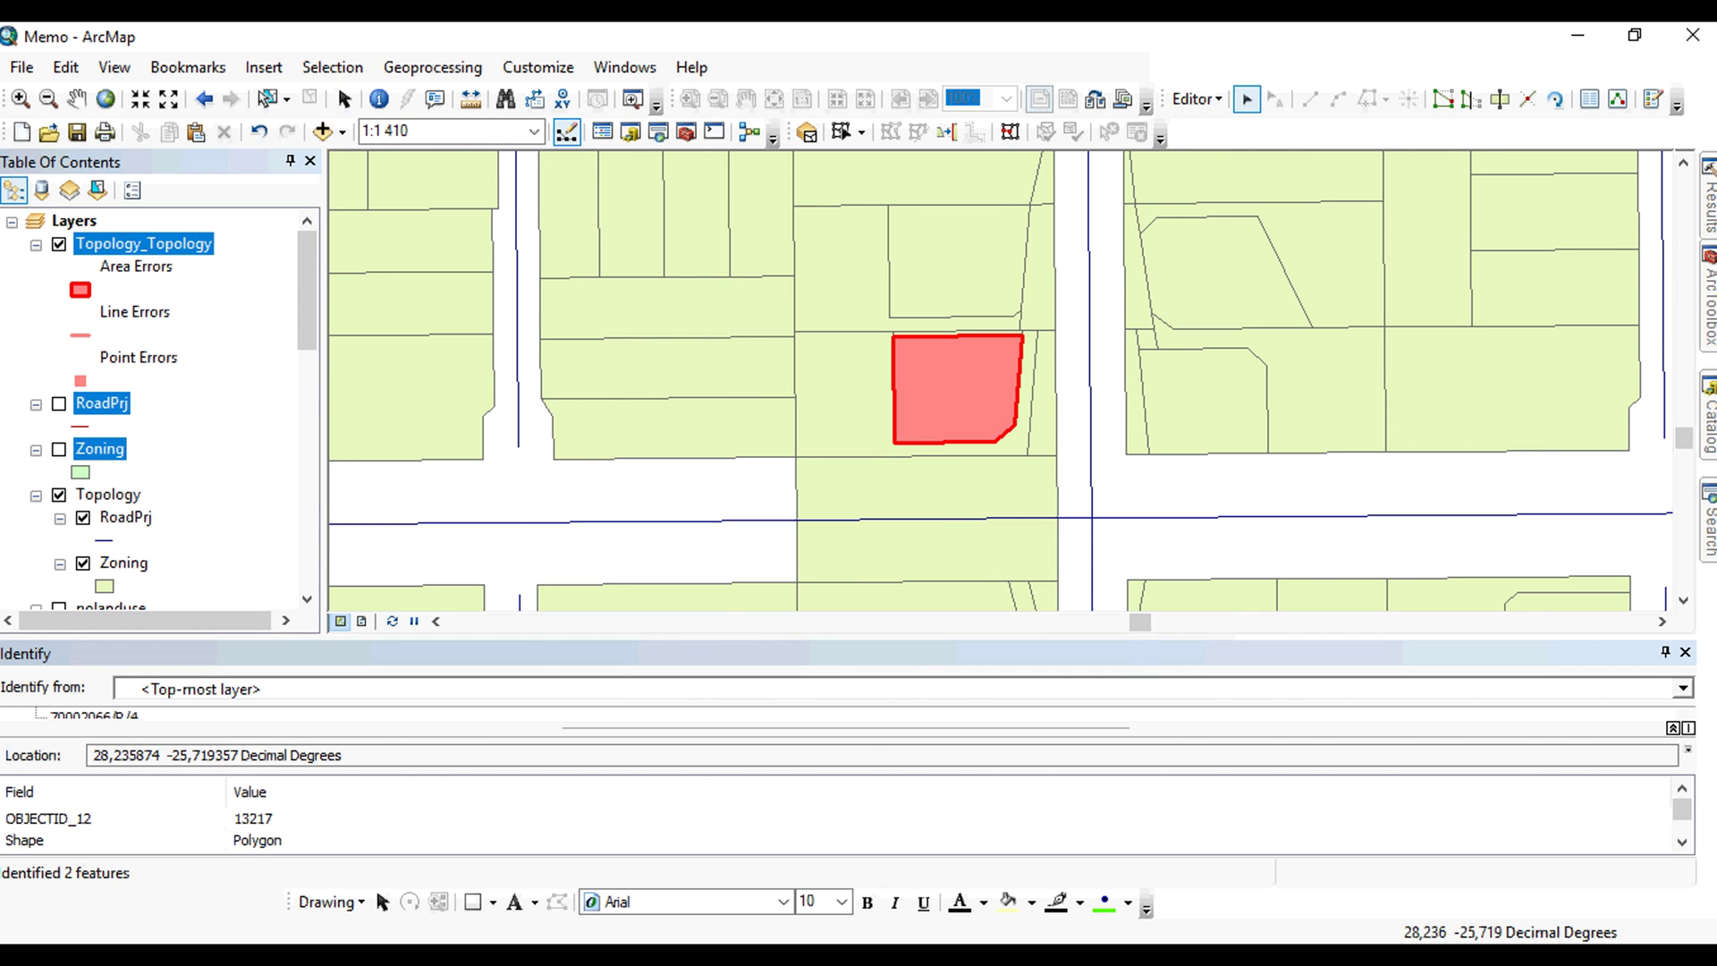
- Look through the toolbar and customization menus without changes, then bring up Select Topology
right_click(1216, 133)
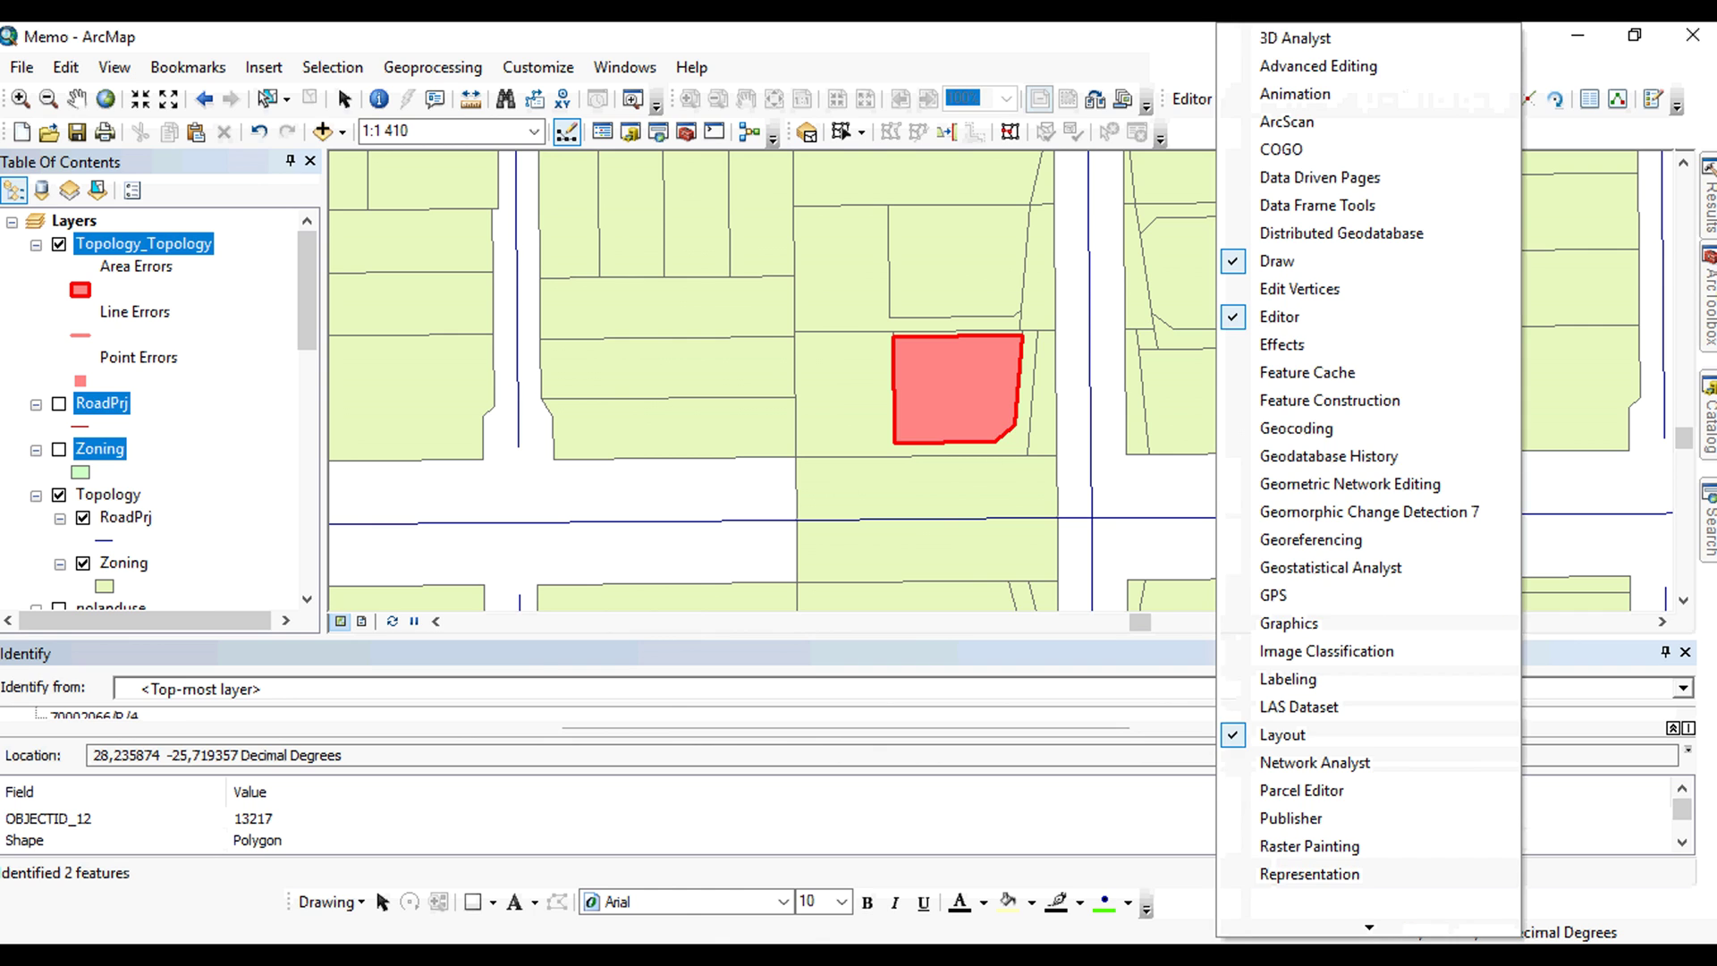
click(633, 99)
click(538, 68)
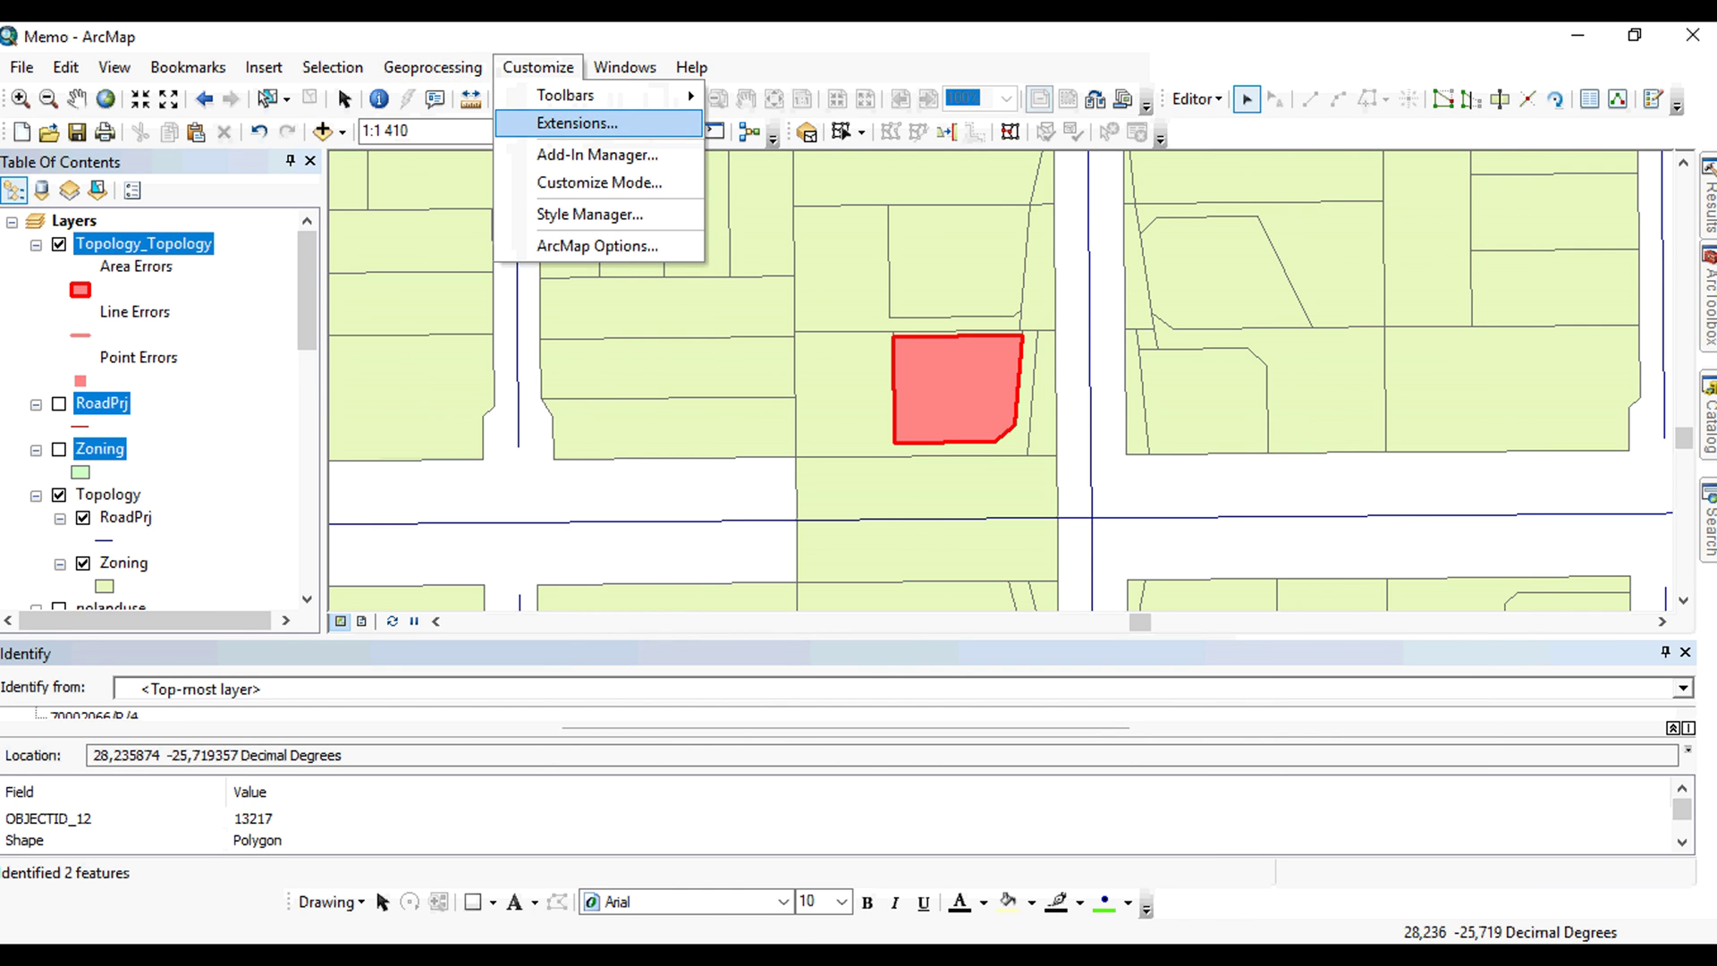
mouse_move(566, 95)
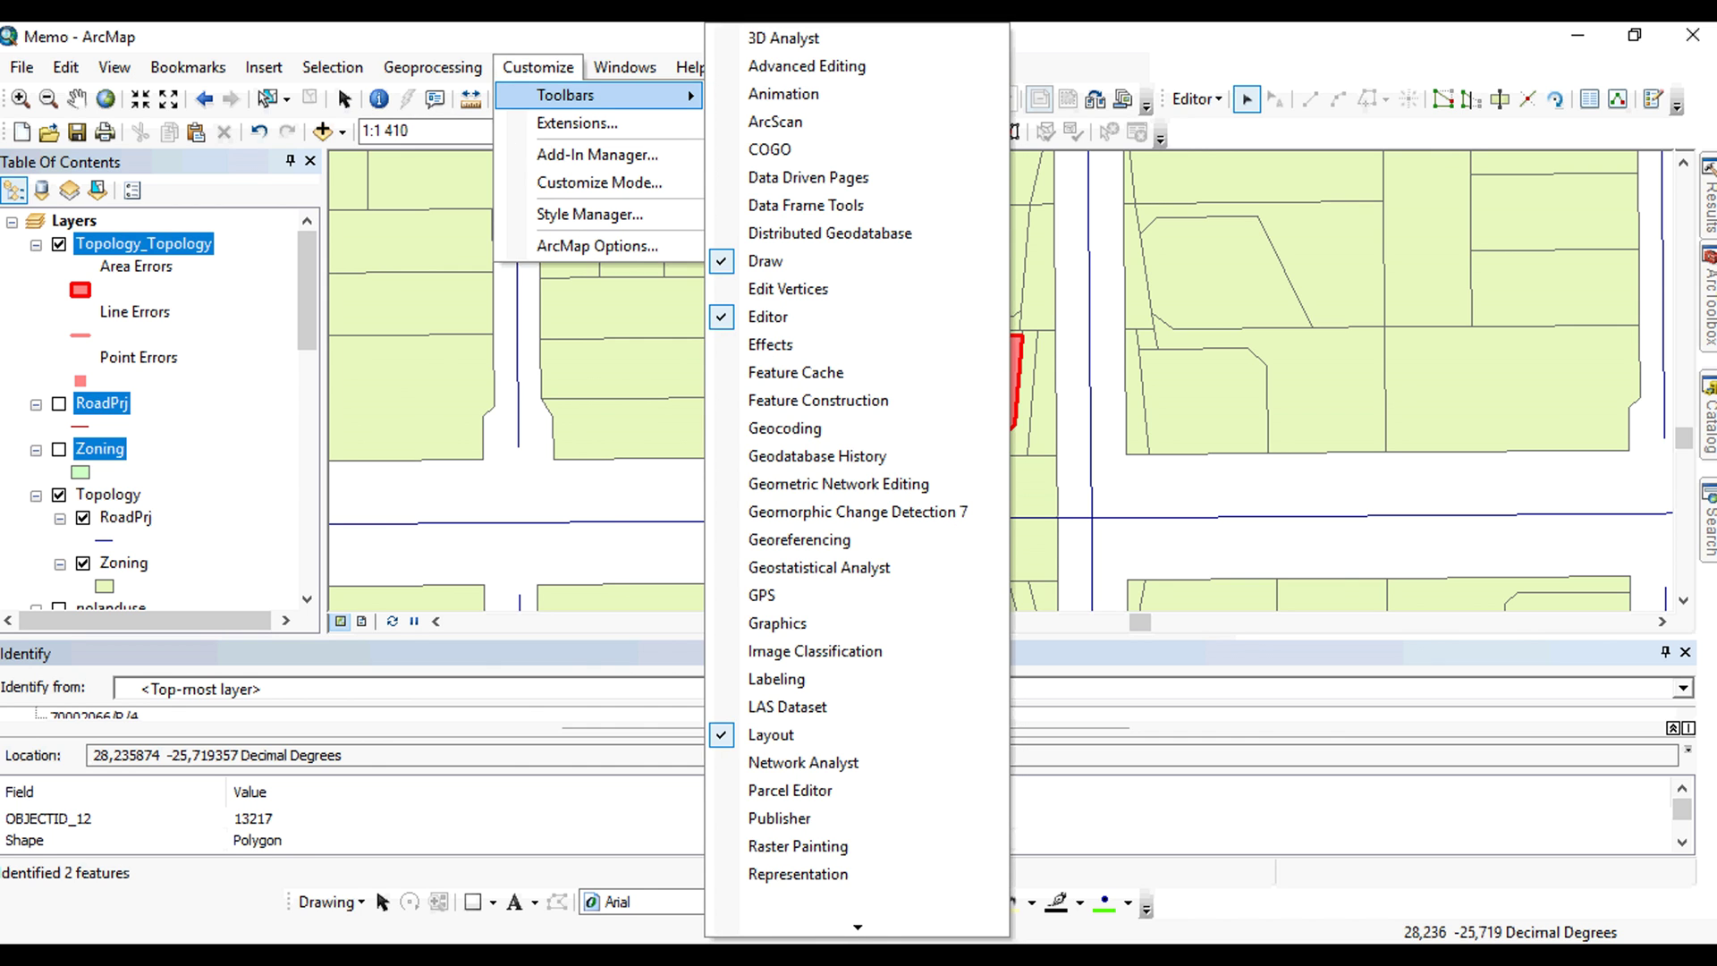
click(538, 68)
click(805, 133)
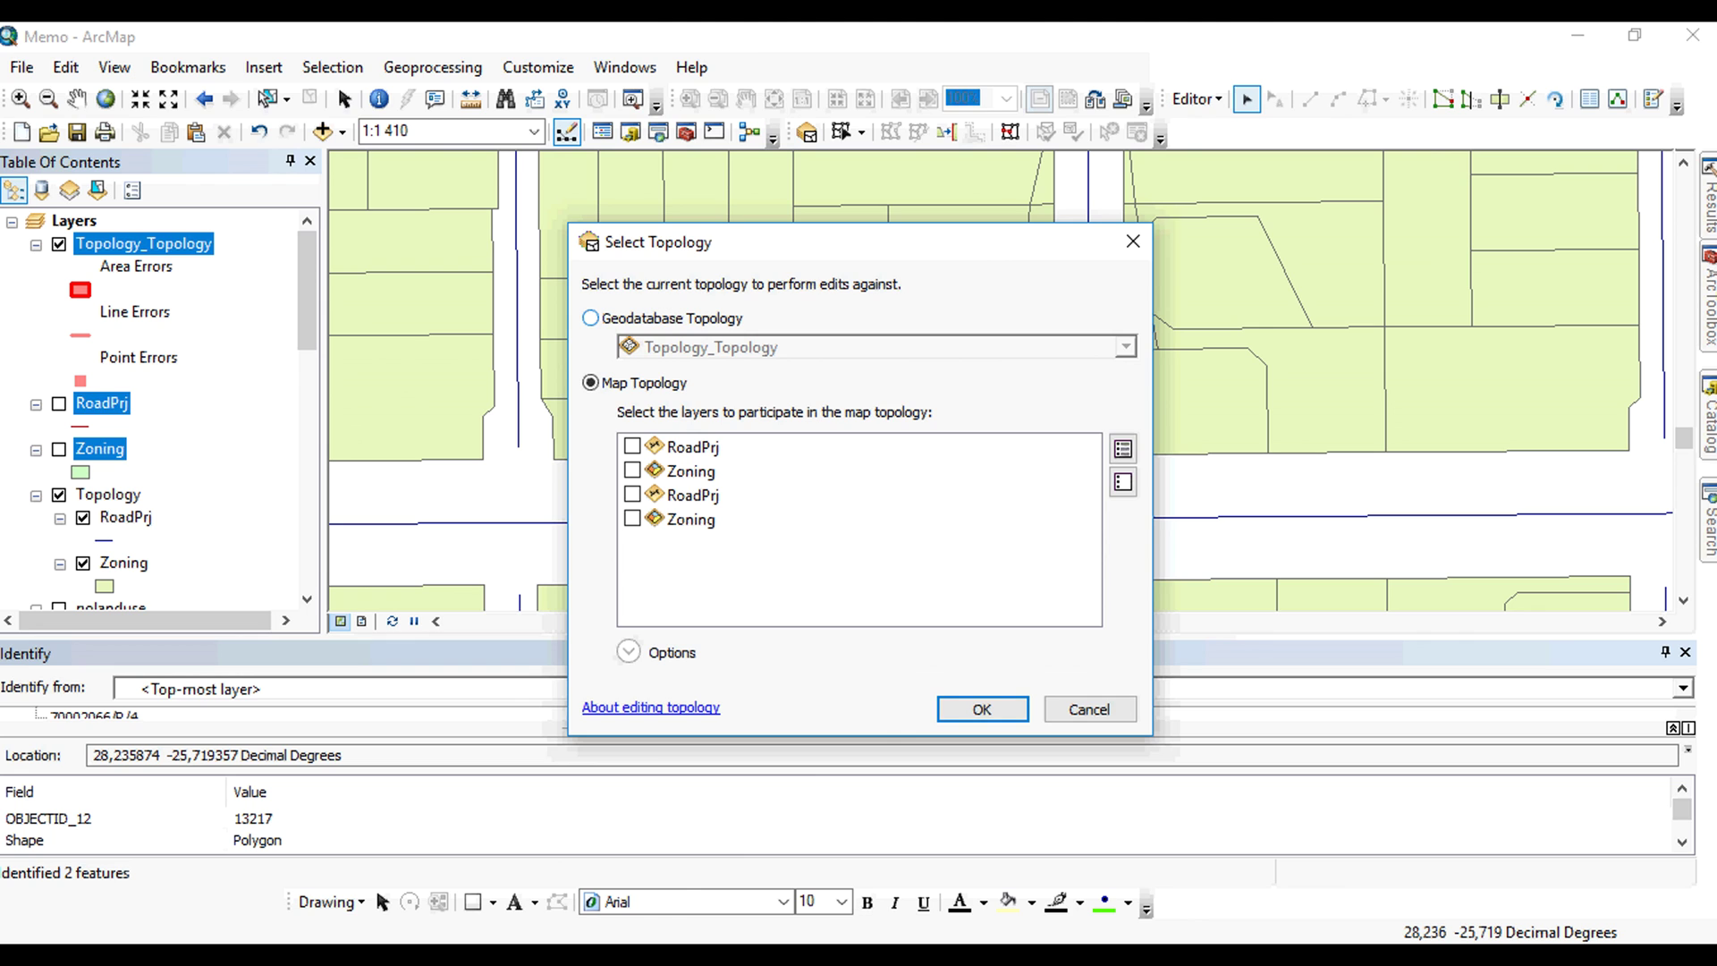
- Edit against the Topology_Topology geodatabase topology and select the polygons at the red error
click(591, 318)
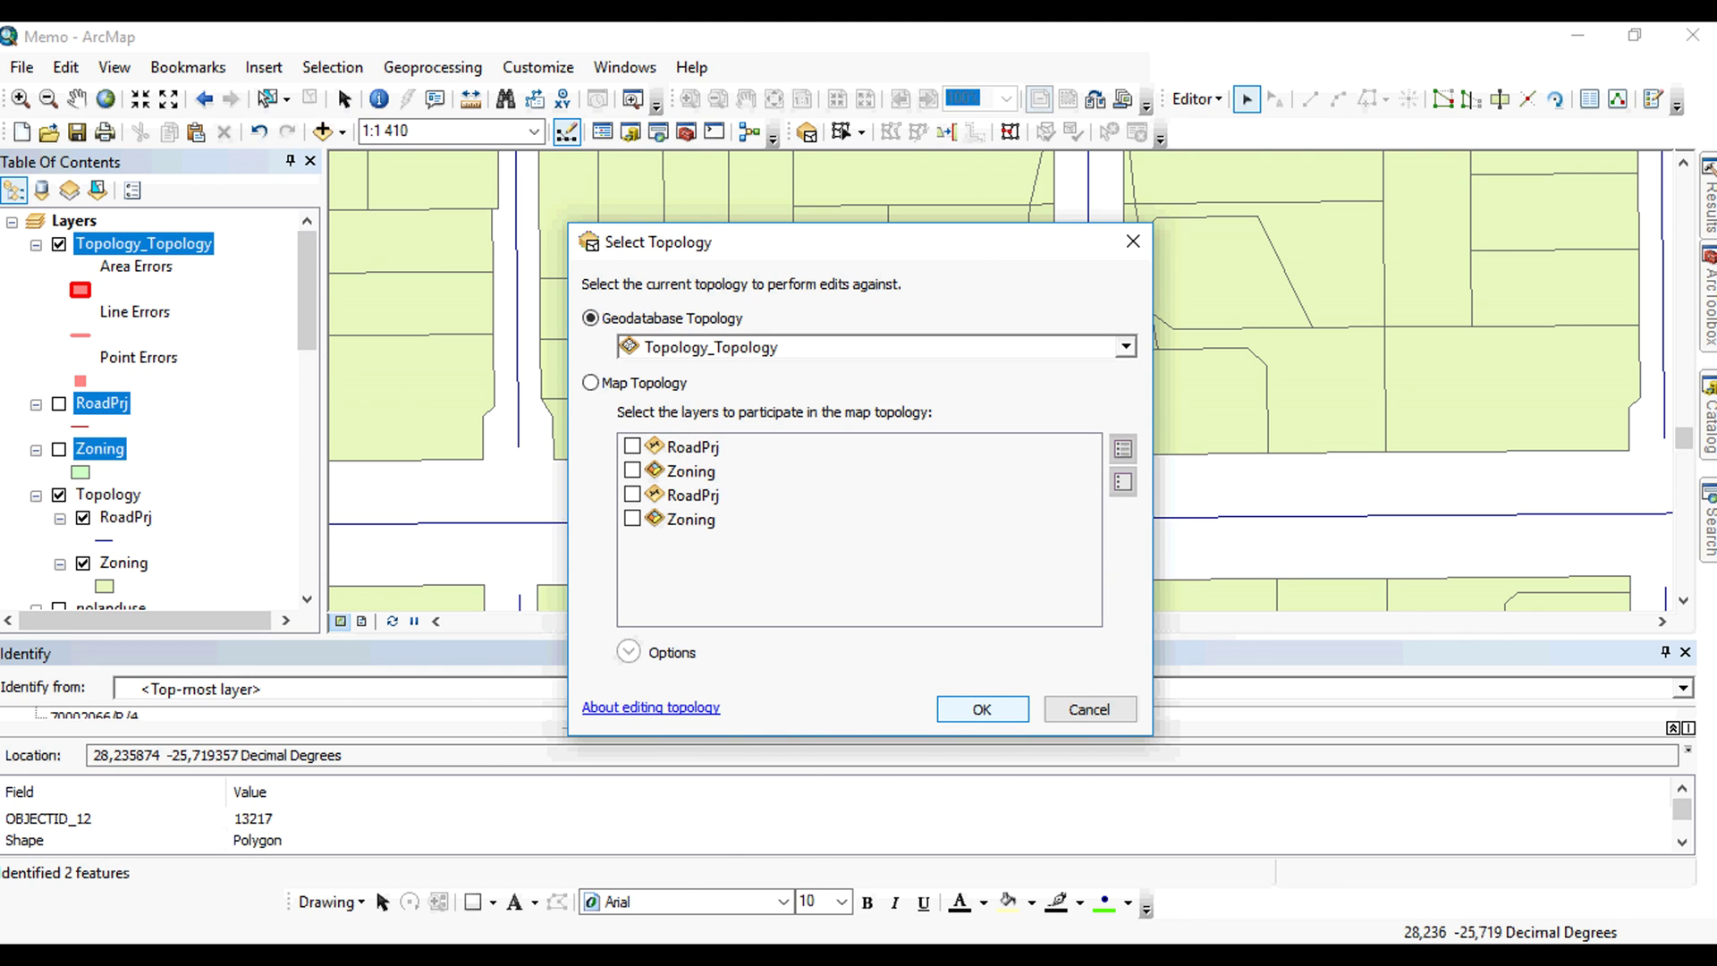
key(Return)
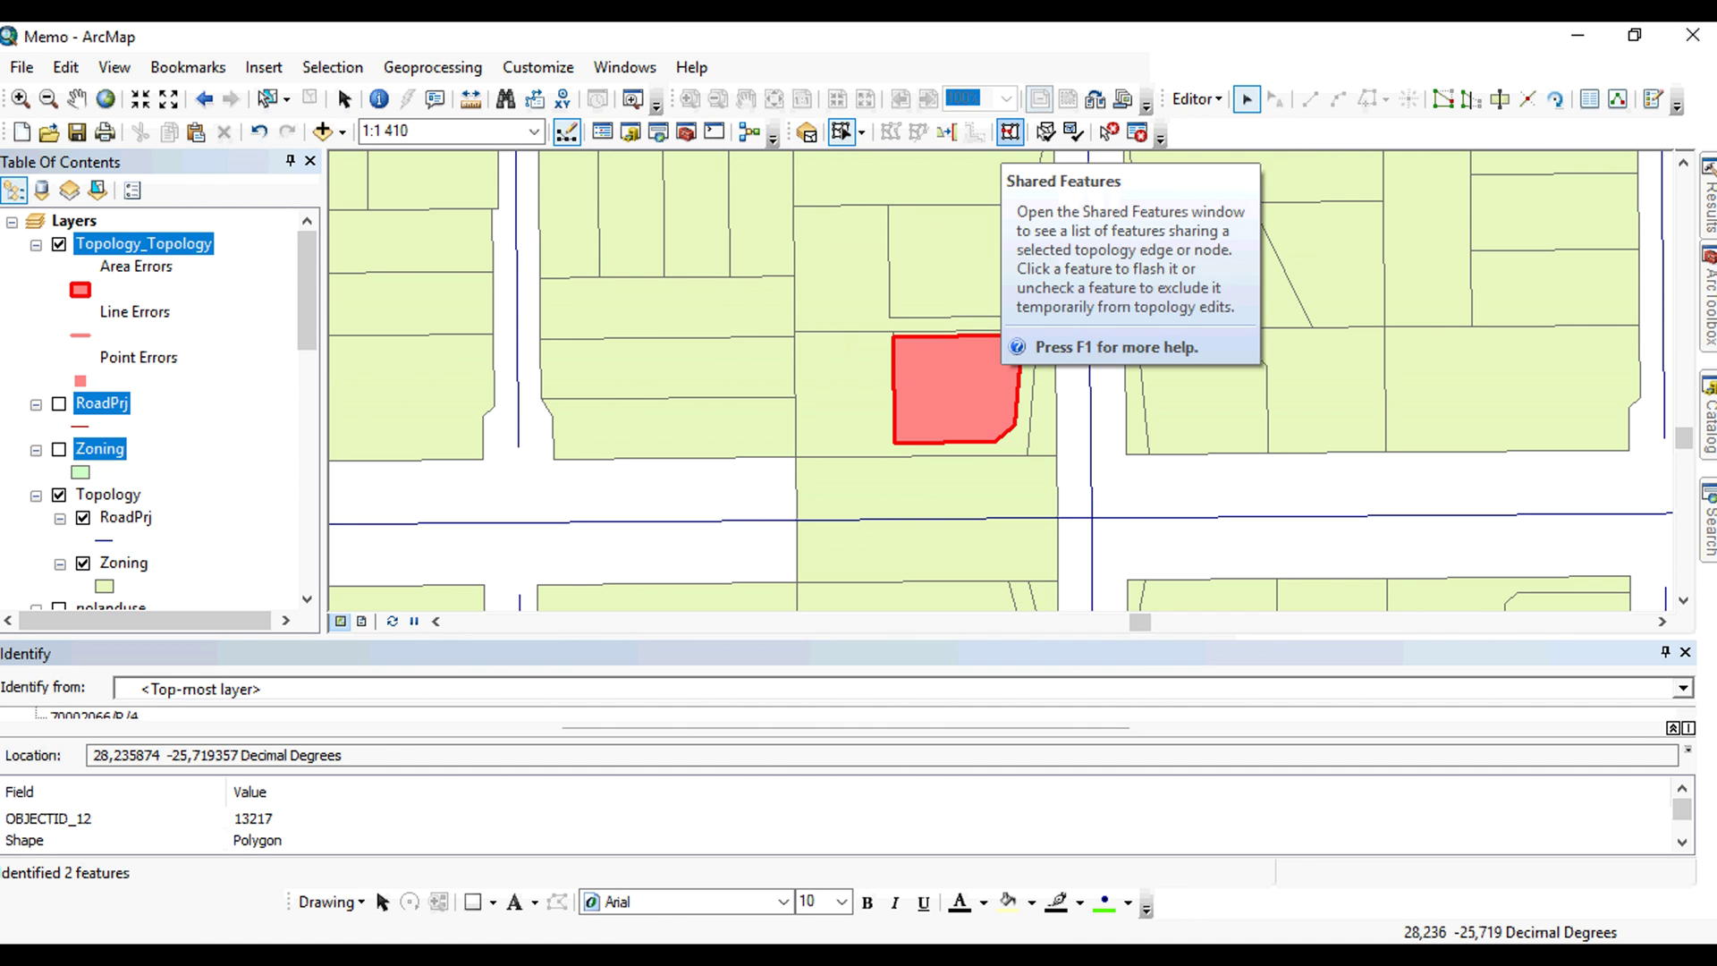
click(806, 132)
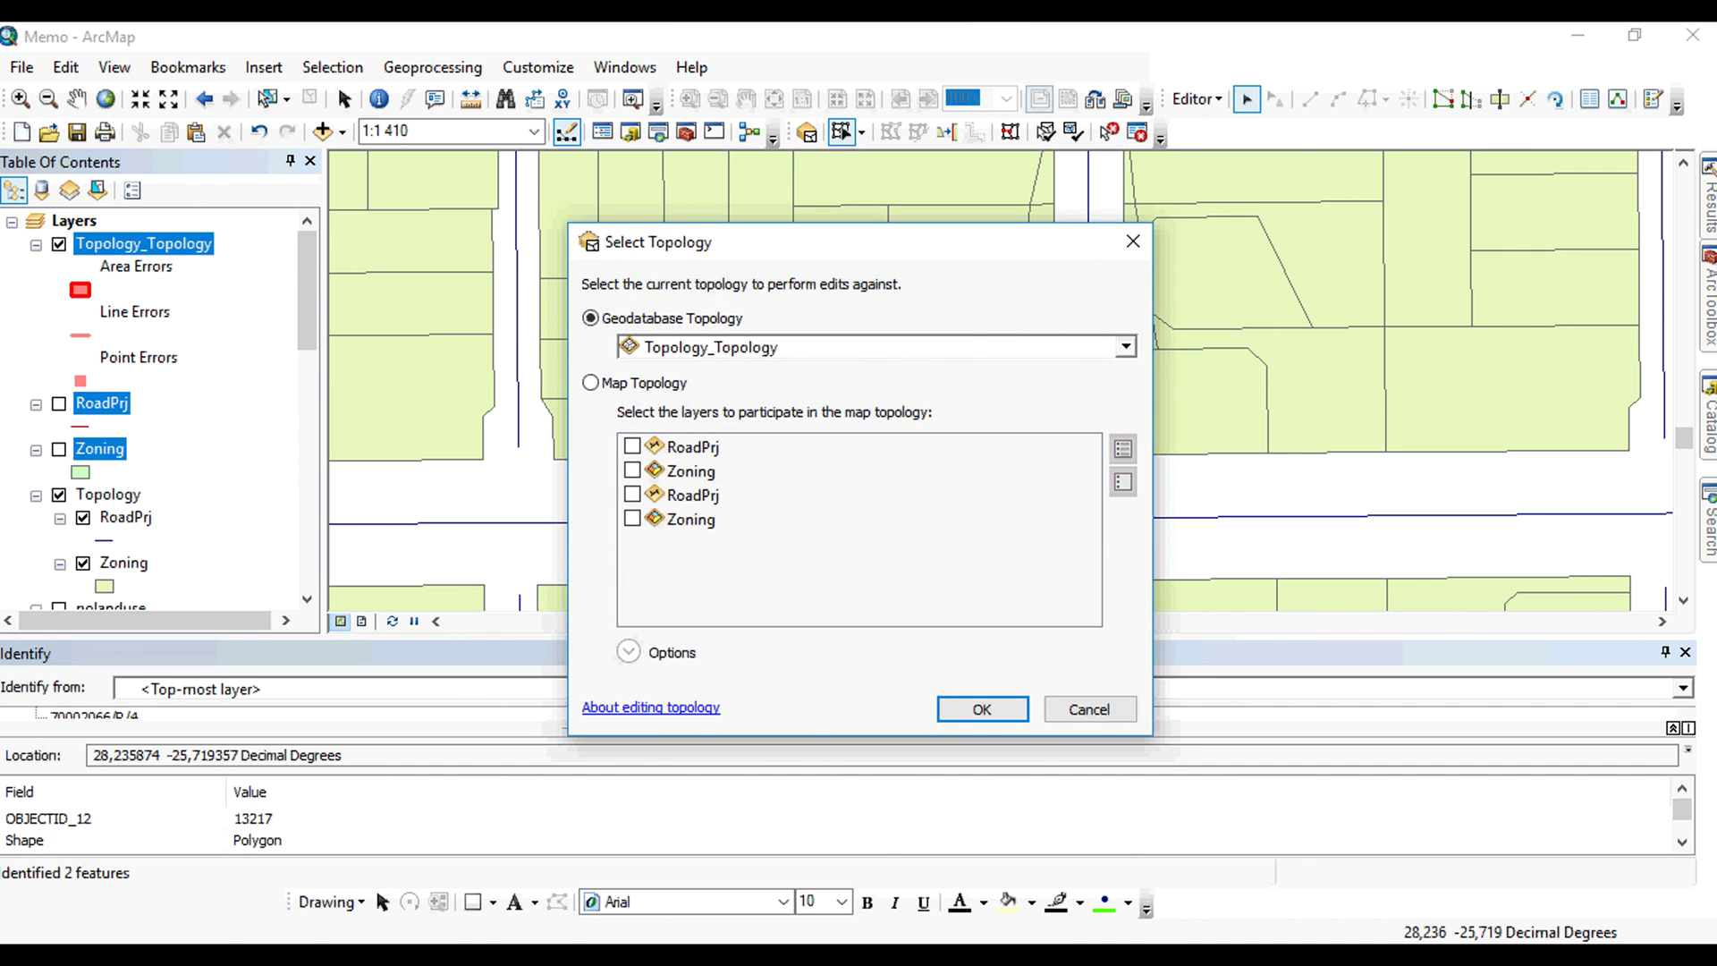
click(1133, 241)
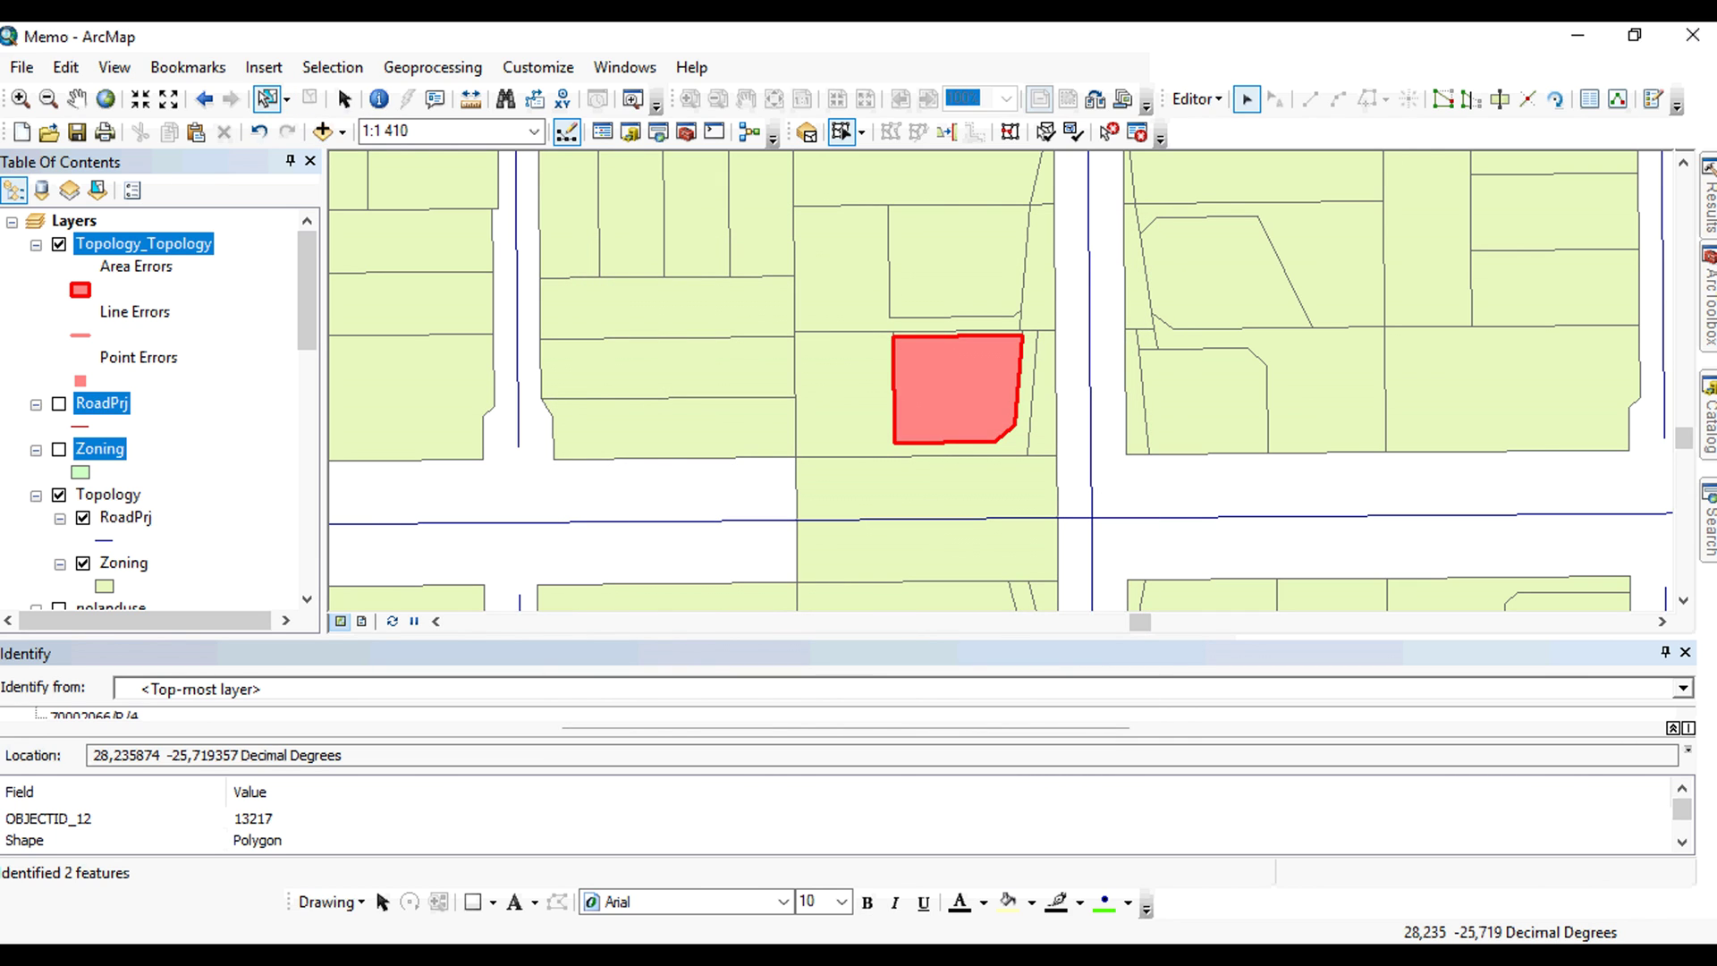
click(957, 387)
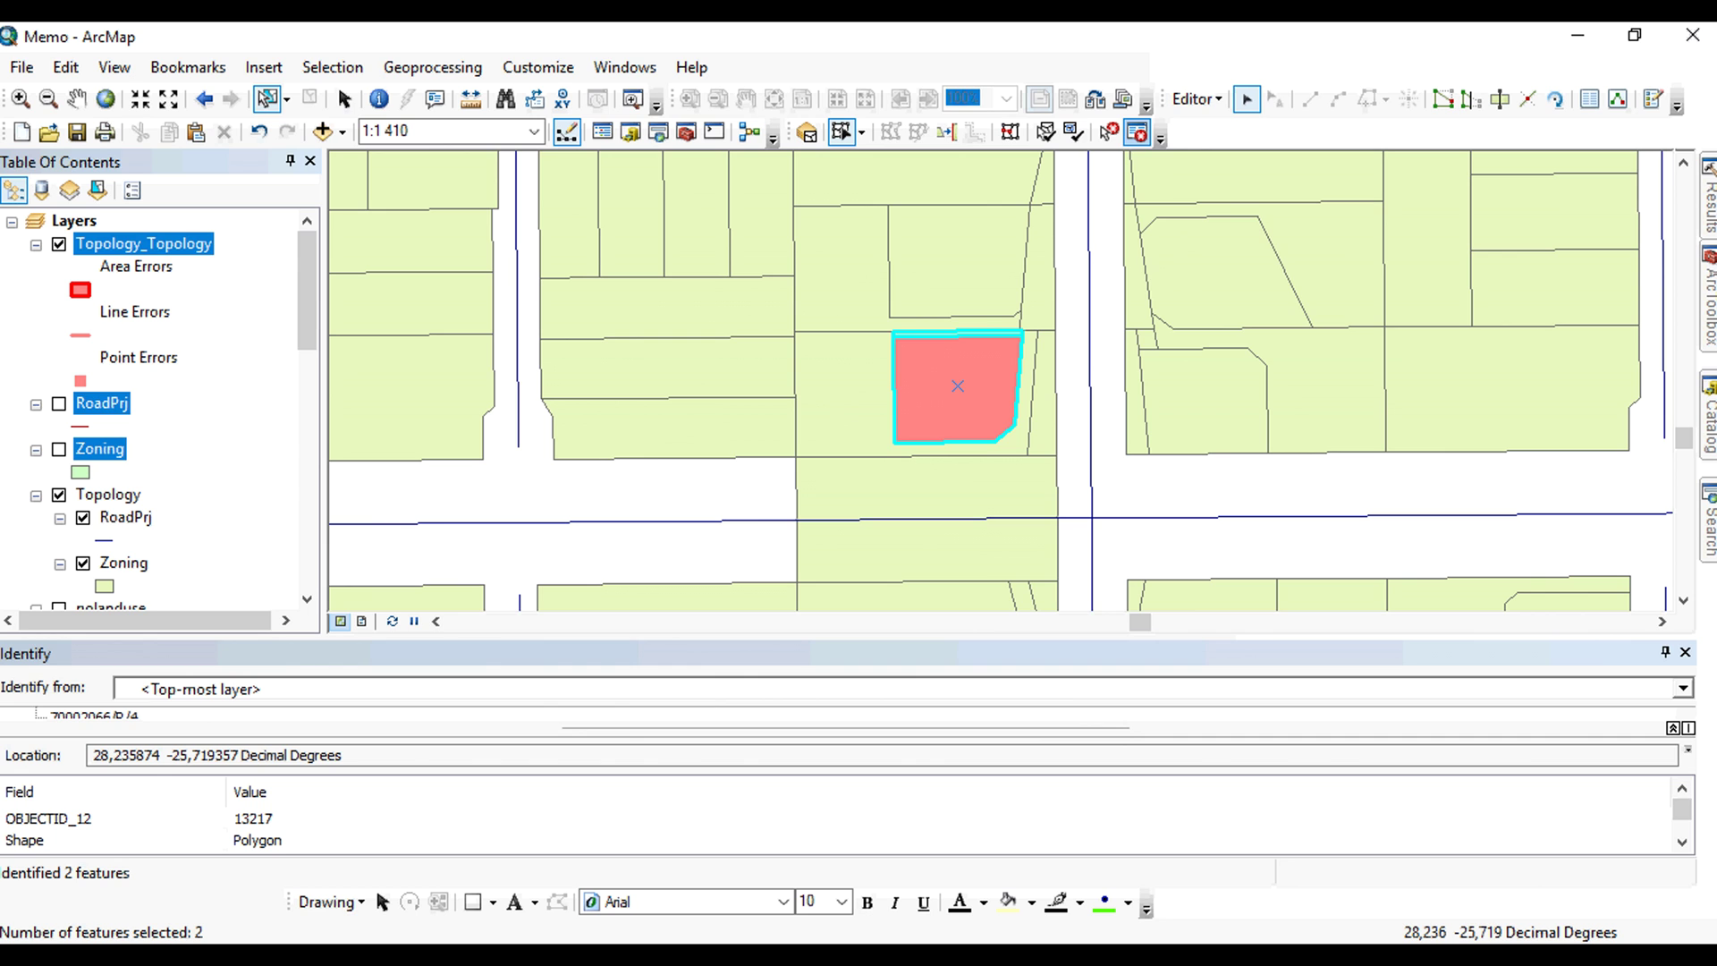
- Open the Error Inspector, search the current view, and select the Must Not Overlap error
click(1136, 133)
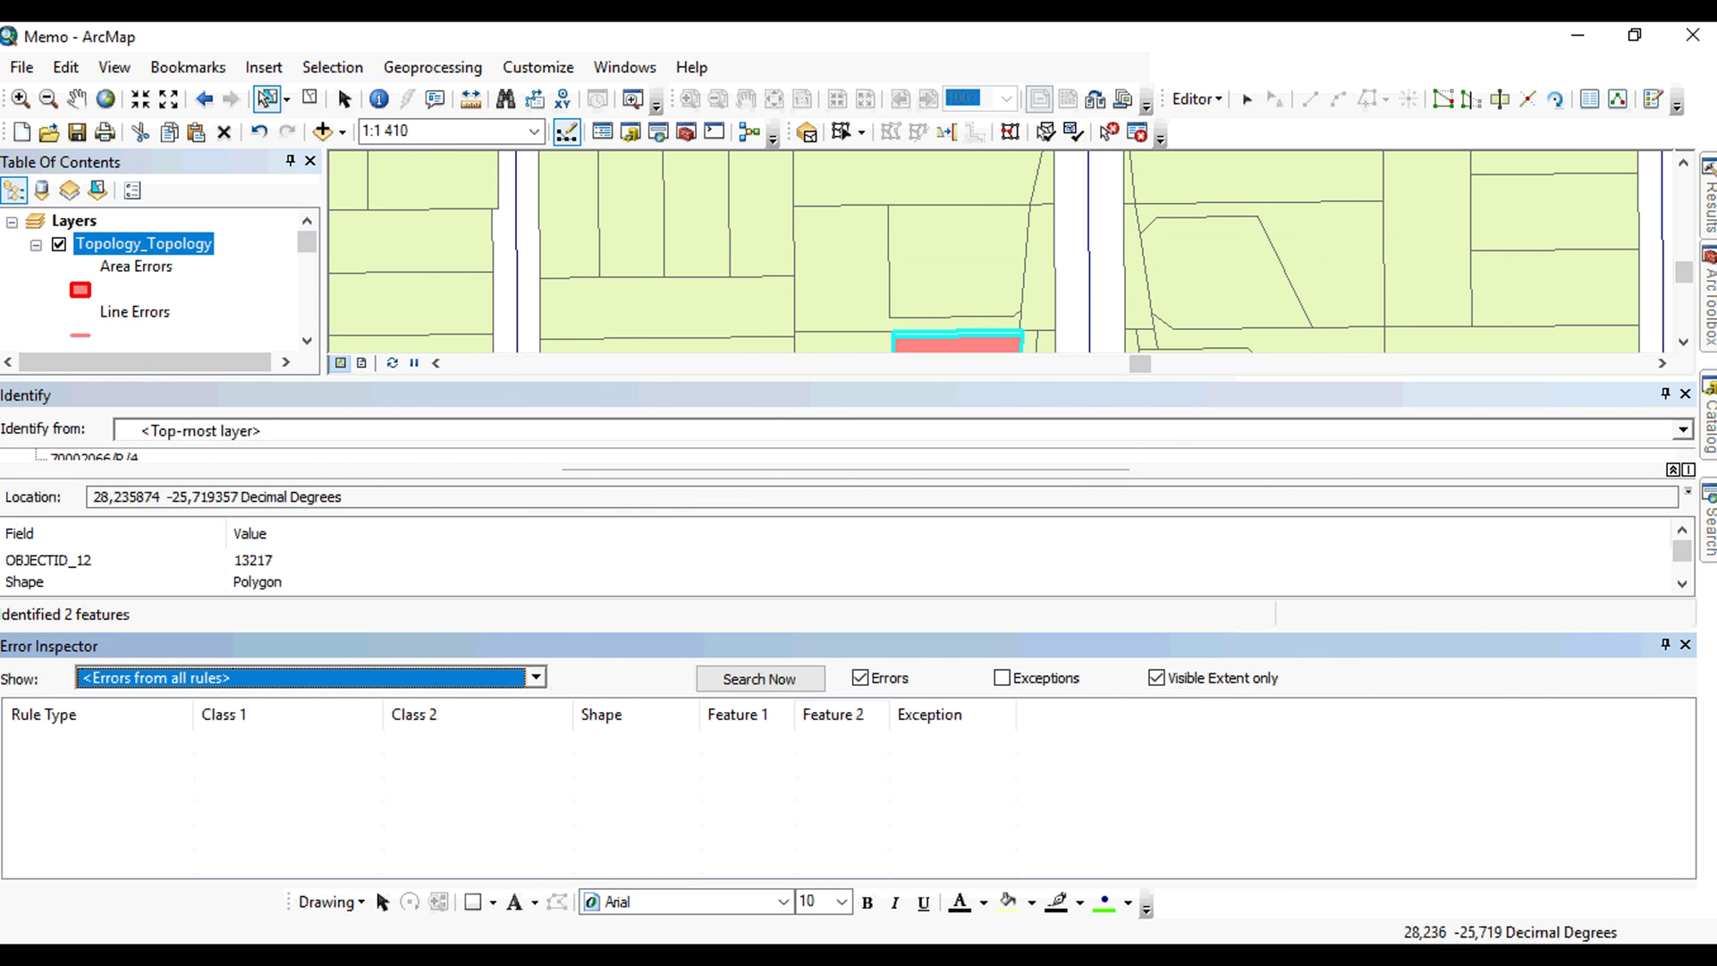
click(1665, 394)
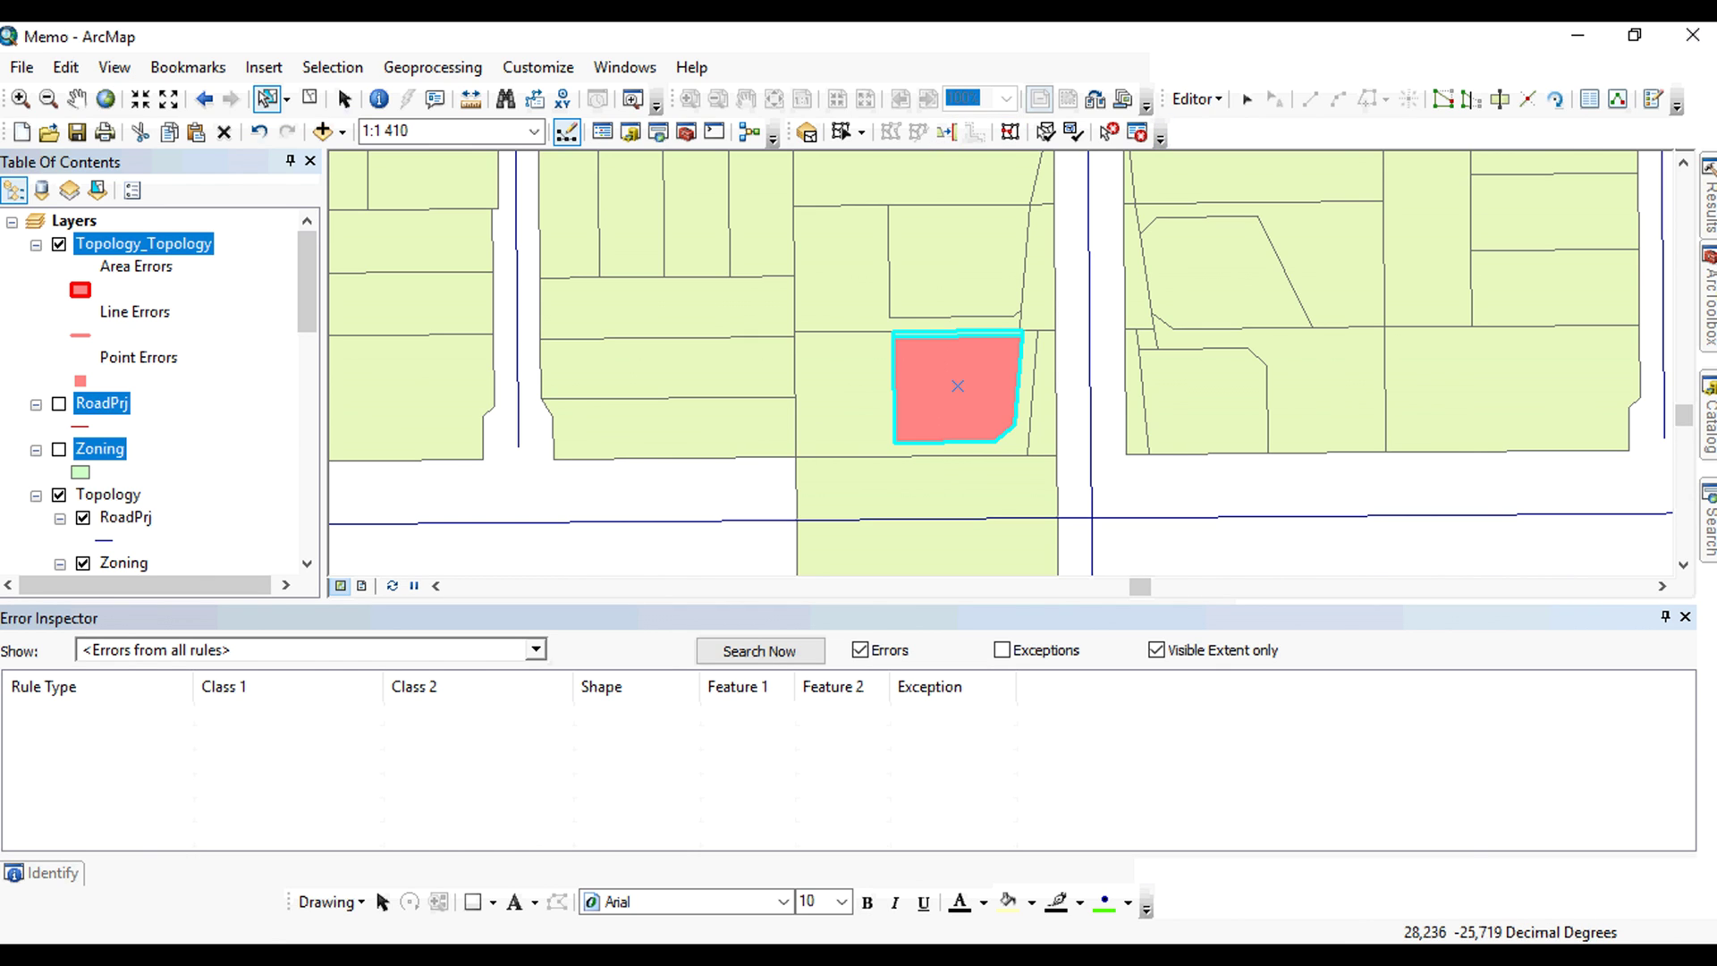
click(759, 650)
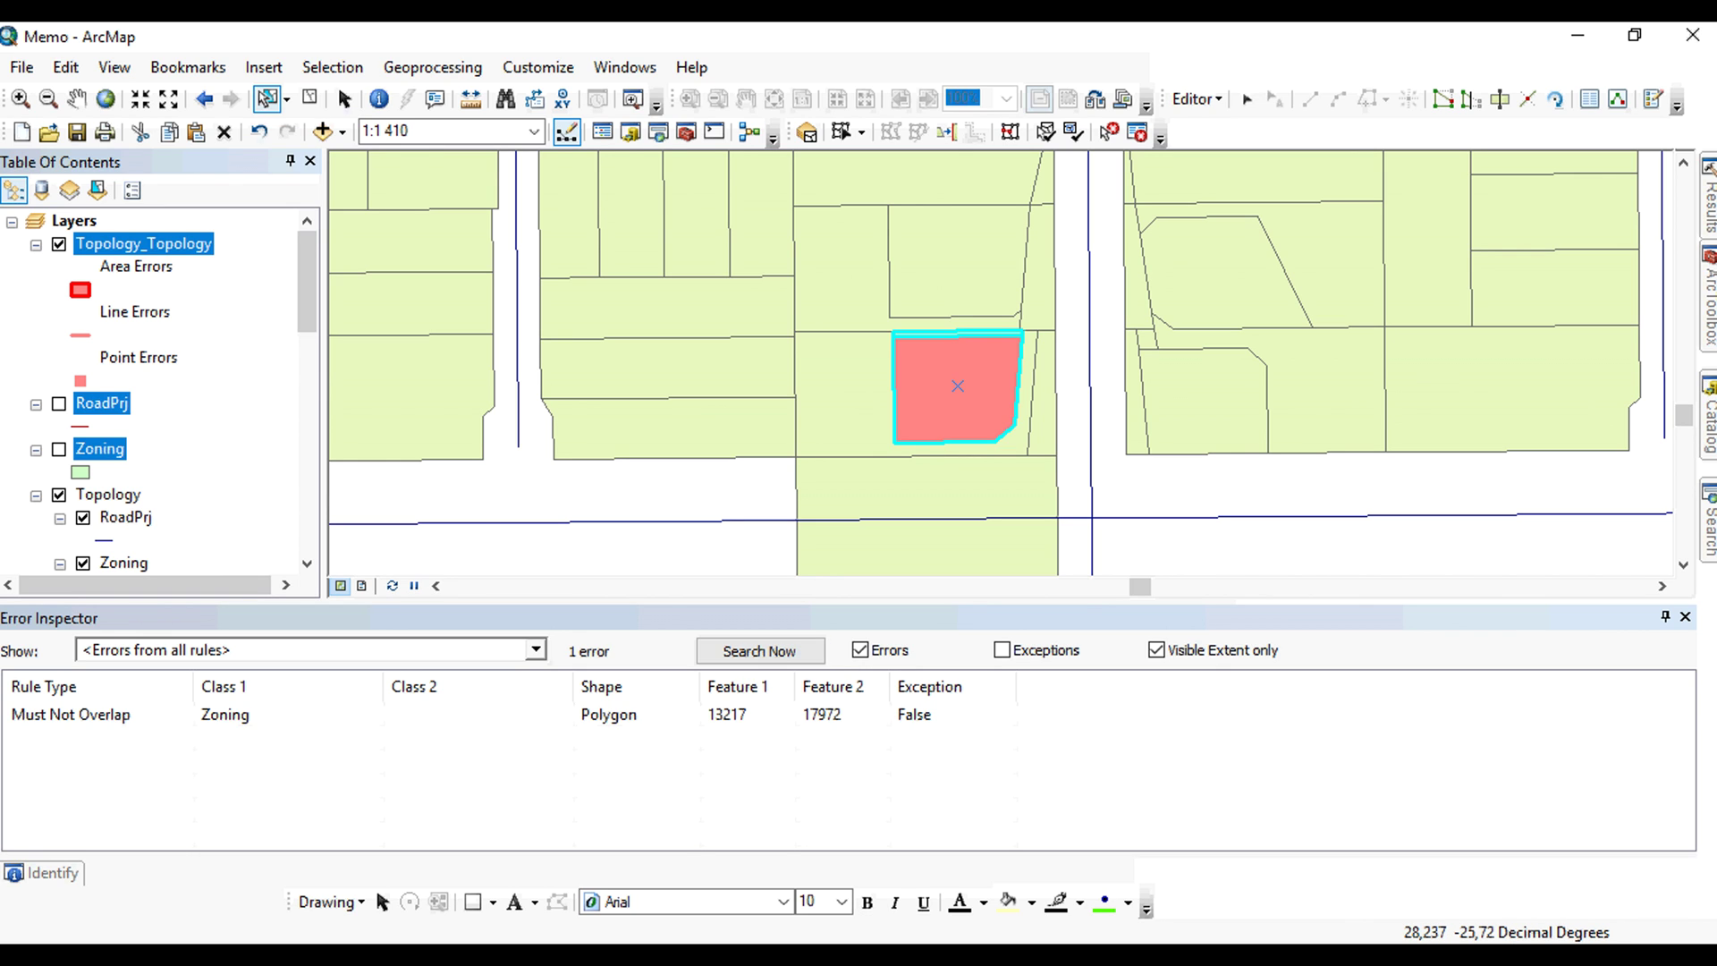
click(72, 713)
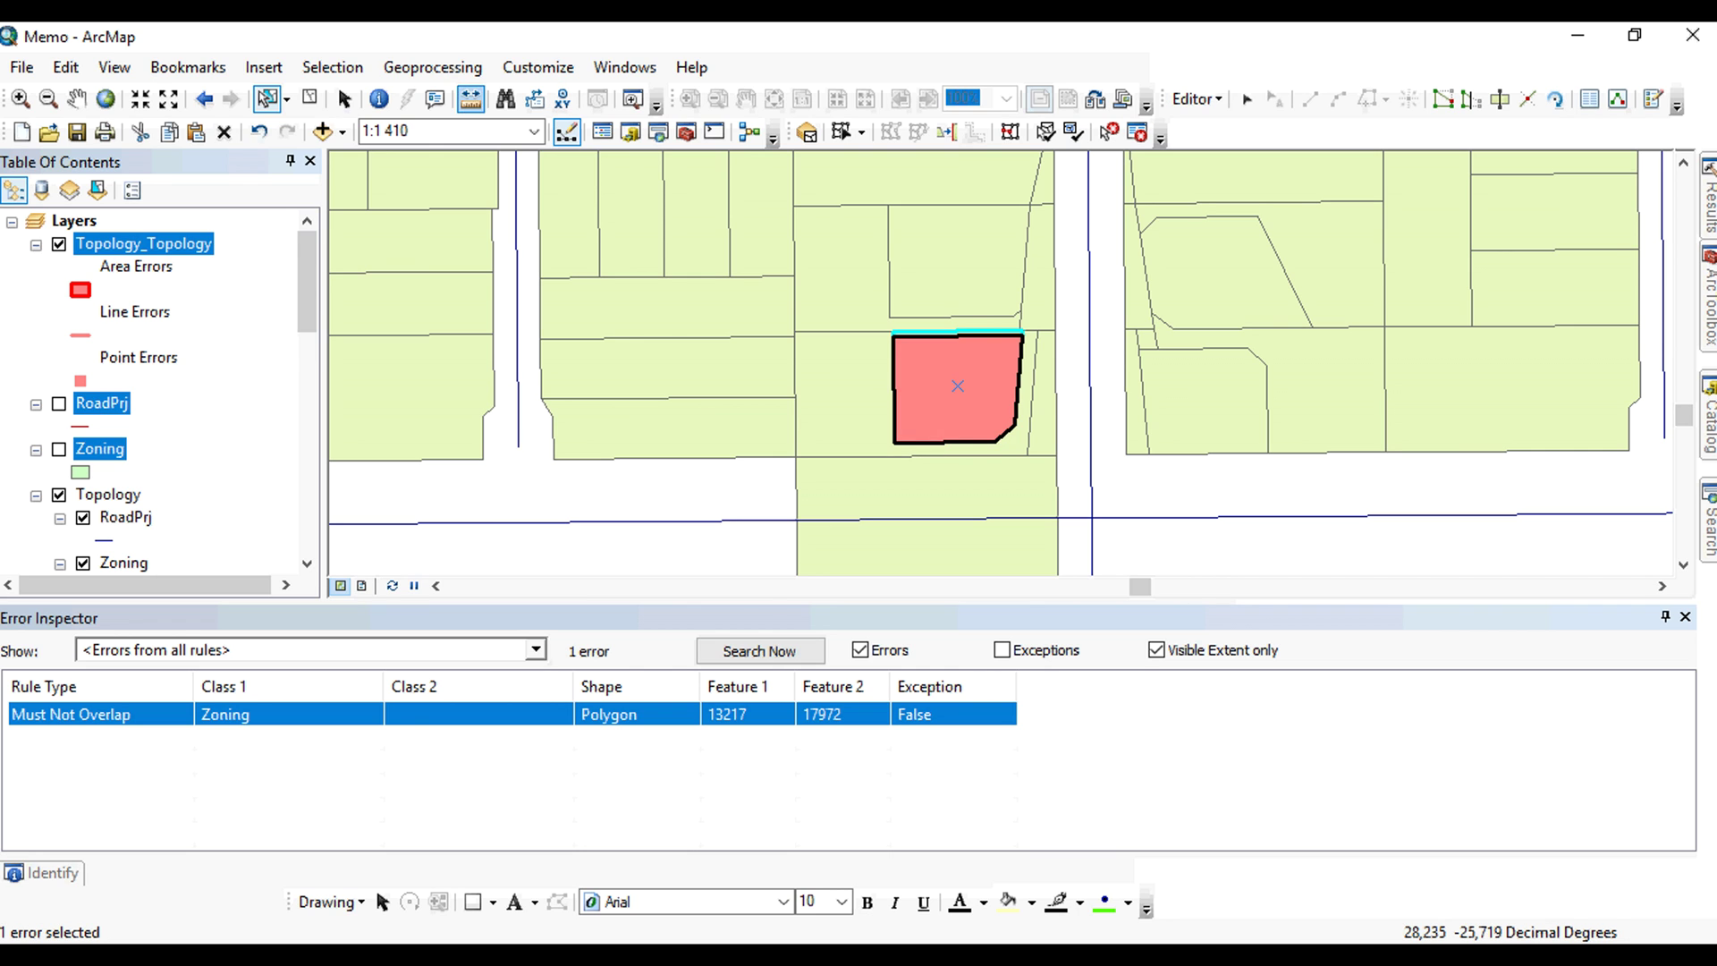
- Identify the polygon at the error, close the results, and reselect the Must Not Overlap error
click(379, 98)
click(958, 385)
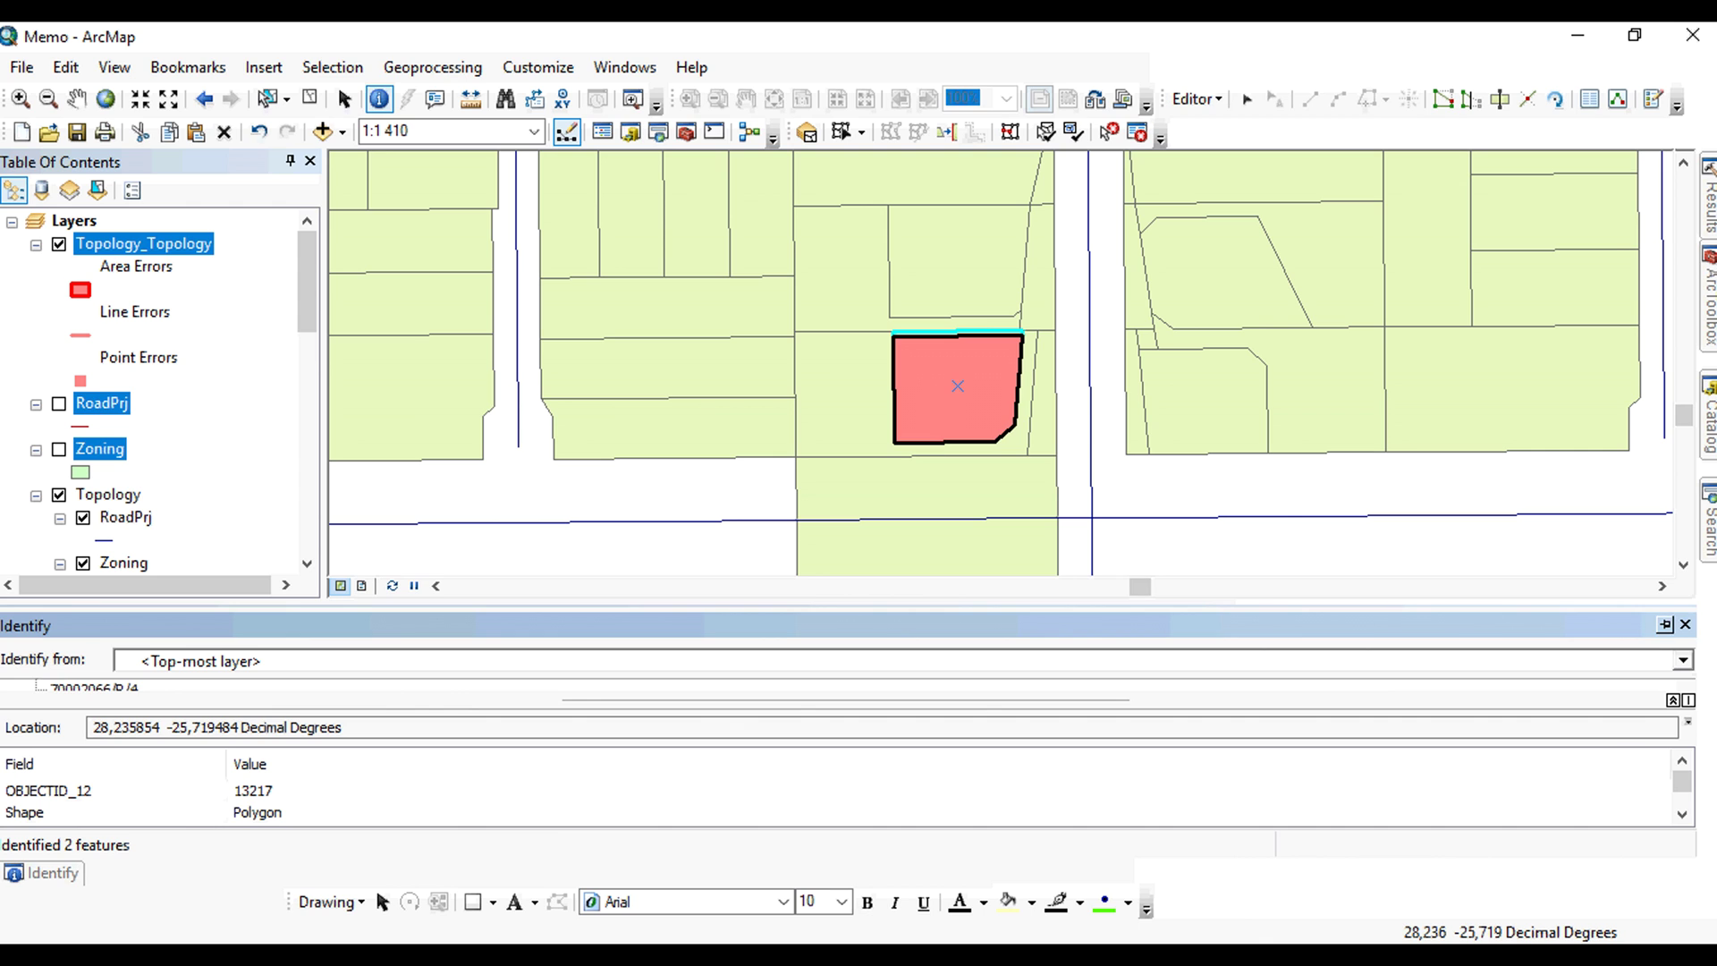
click(1685, 625)
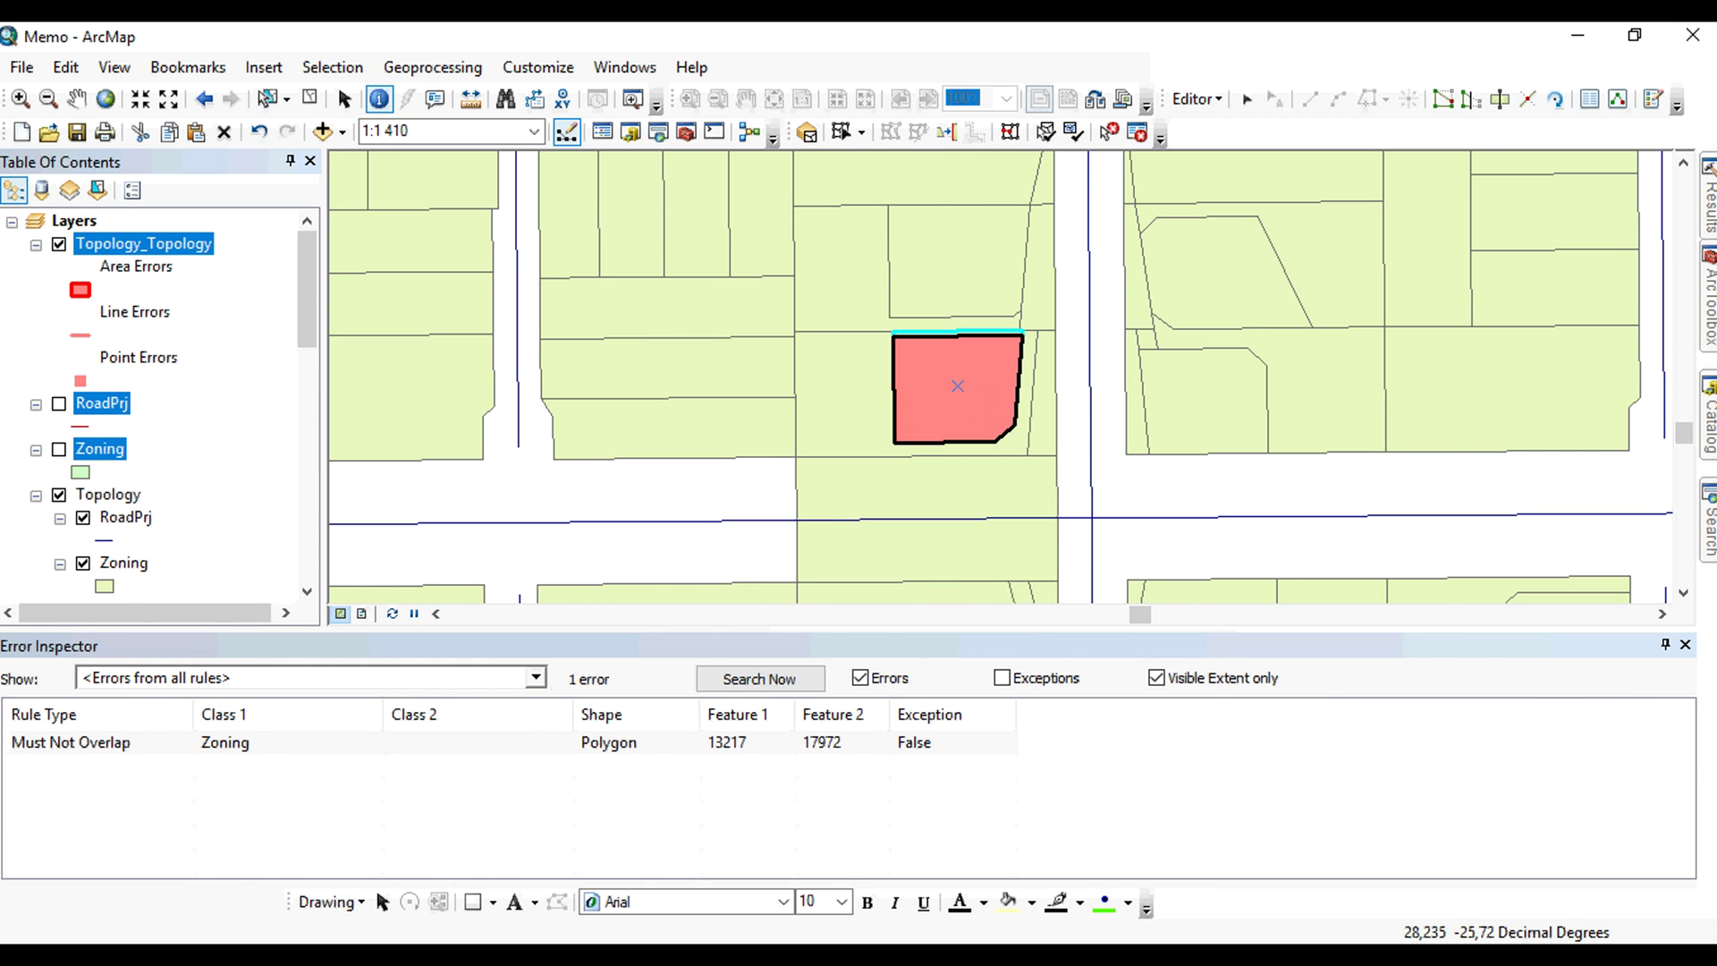
click(512, 742)
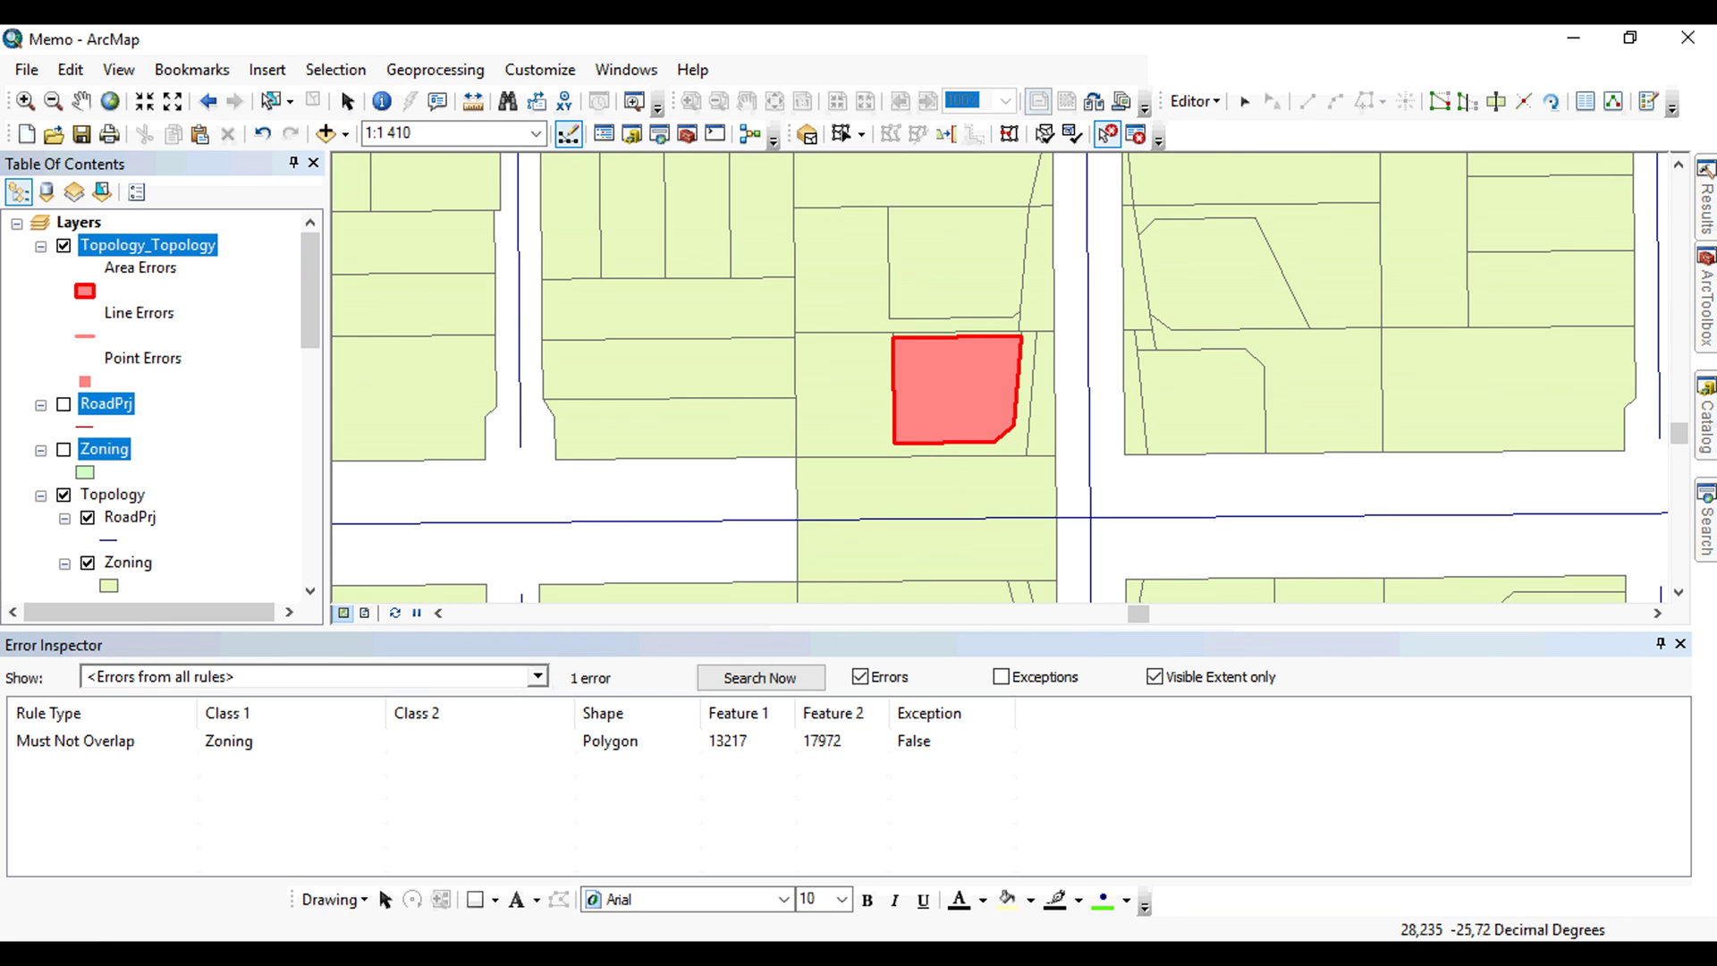
- Select the overlap error and identify Zoning features 13217 and 17972 beneath it
click(75, 741)
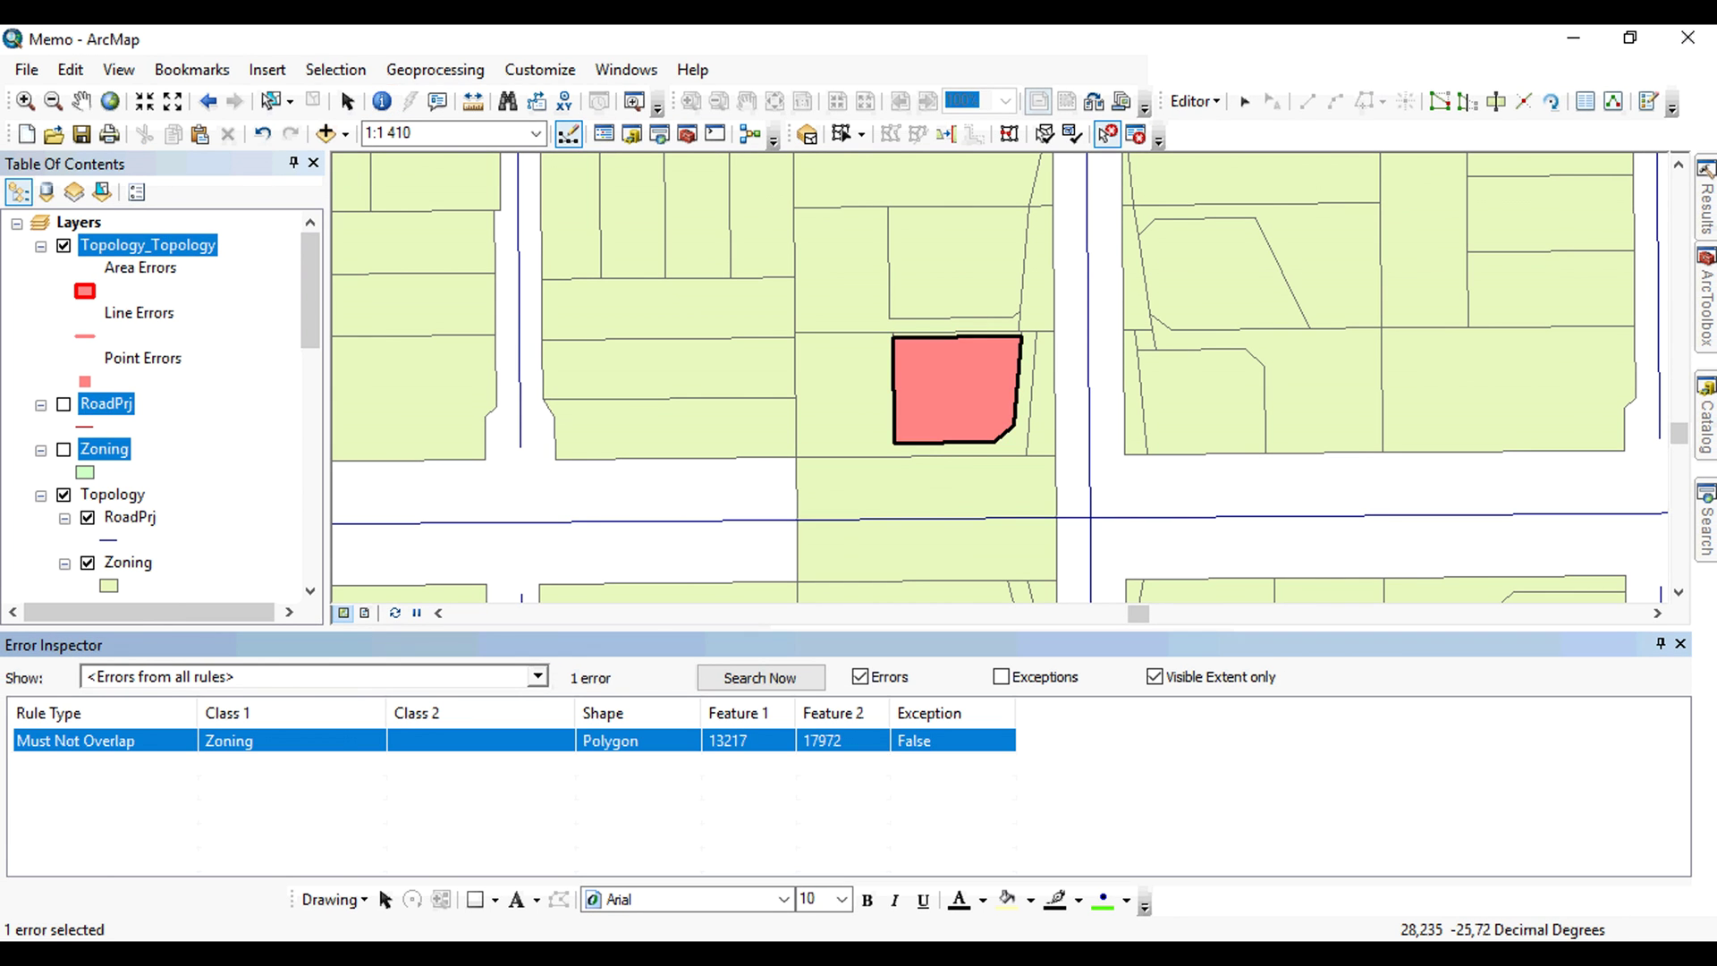
right_click(100, 741)
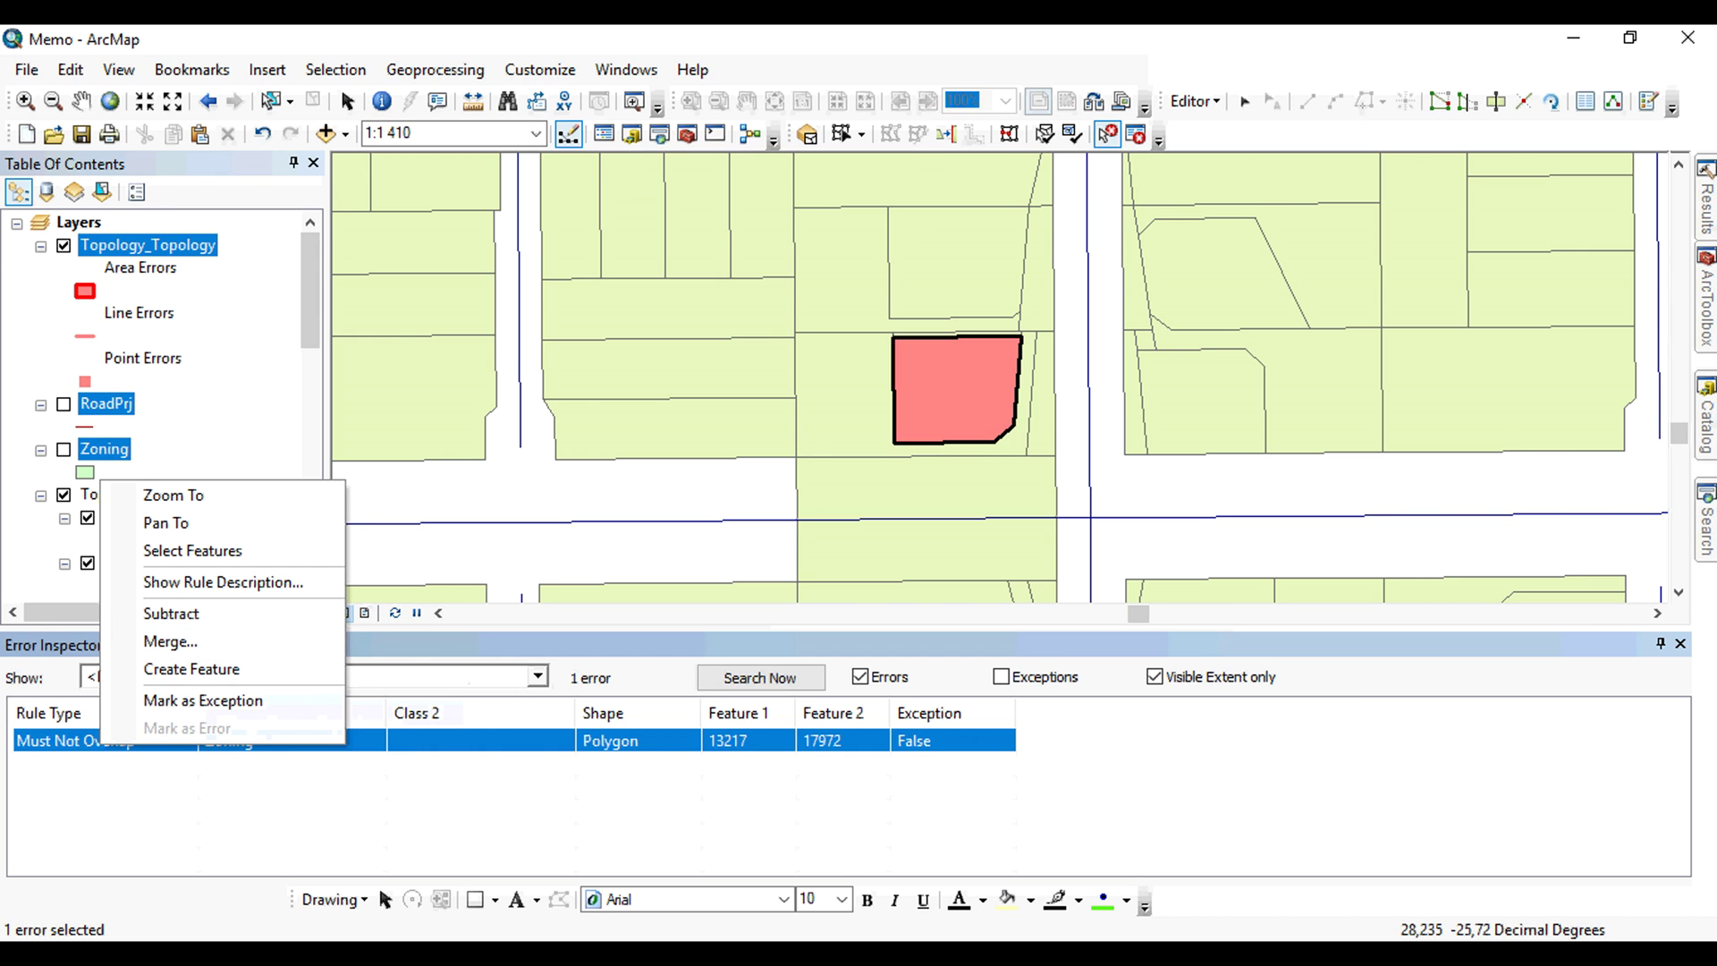
click(382, 102)
click(956, 390)
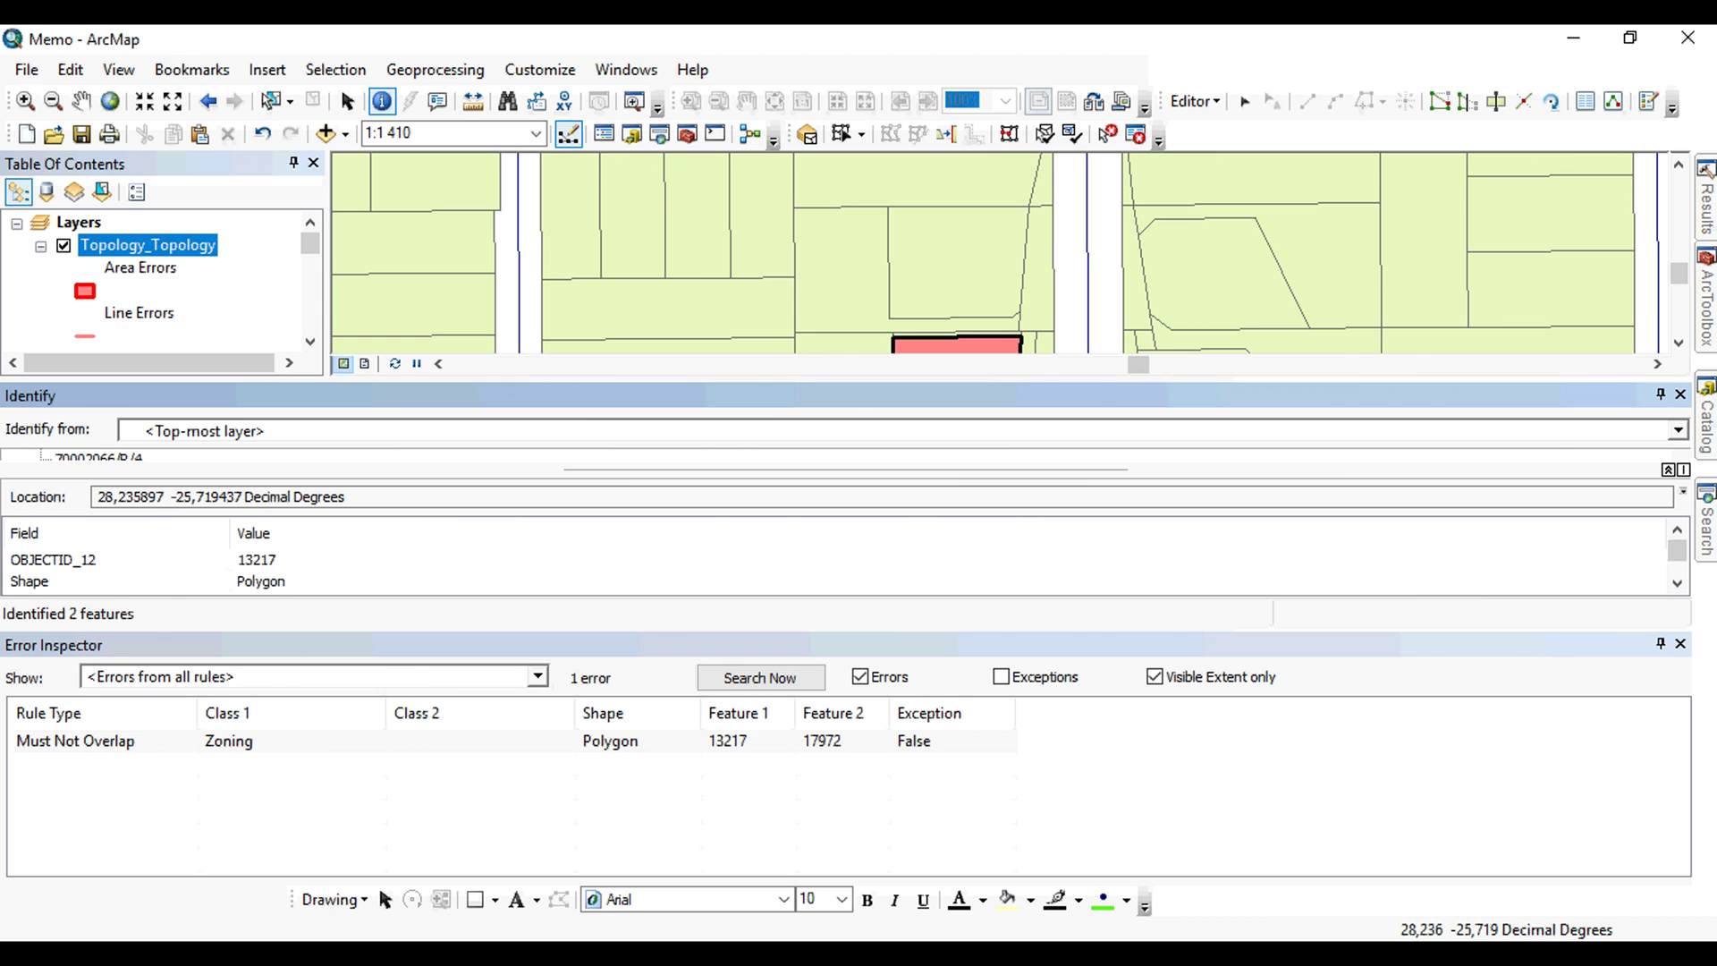
click(1680, 394)
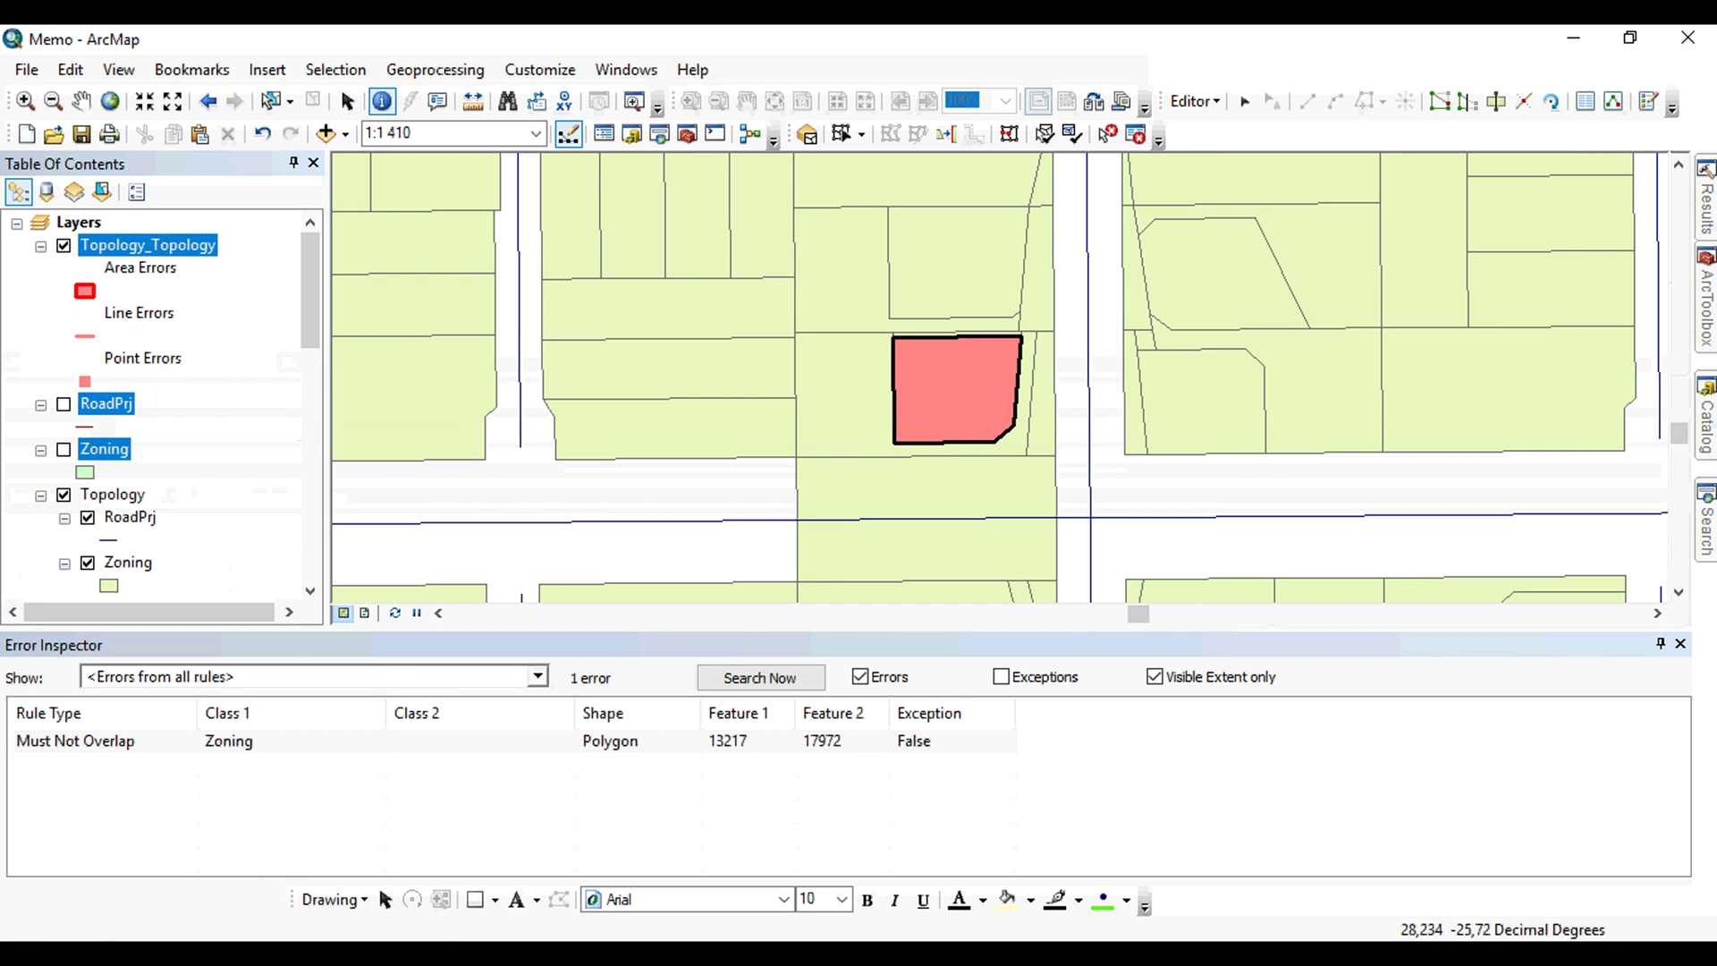
- Merge the overlap area into the first Zoning feature, clearing the error
right_click(193, 754)
click(170, 742)
click(122, 742)
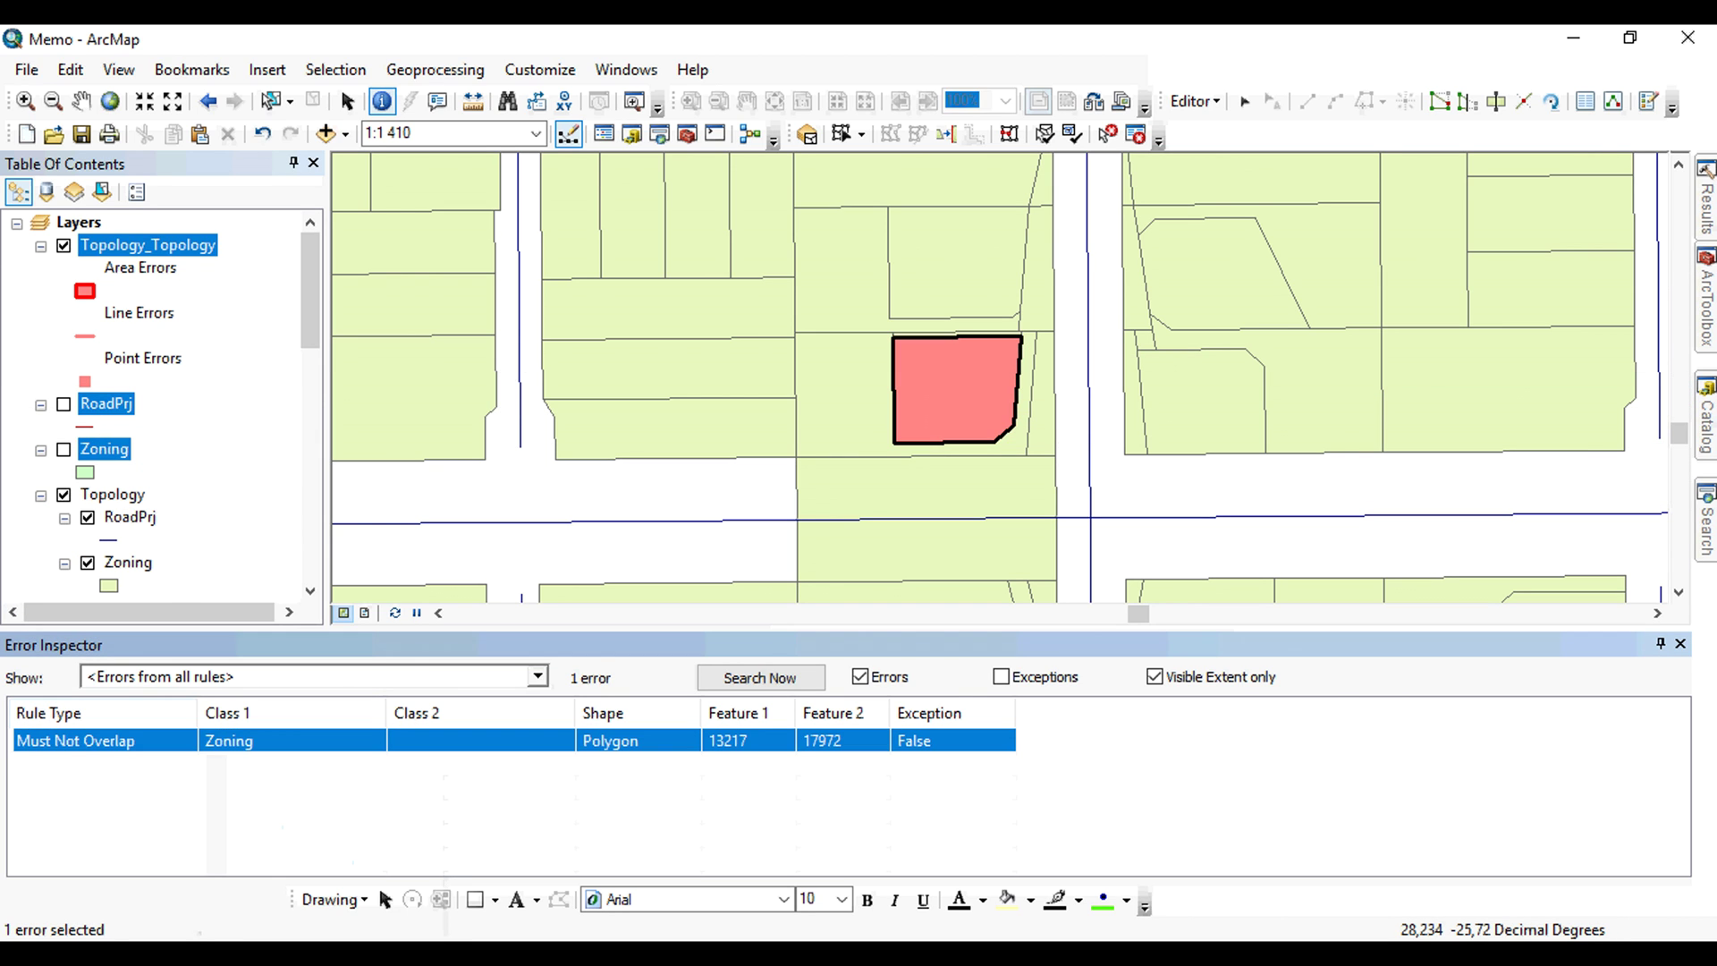
right_click(122, 744)
click(189, 642)
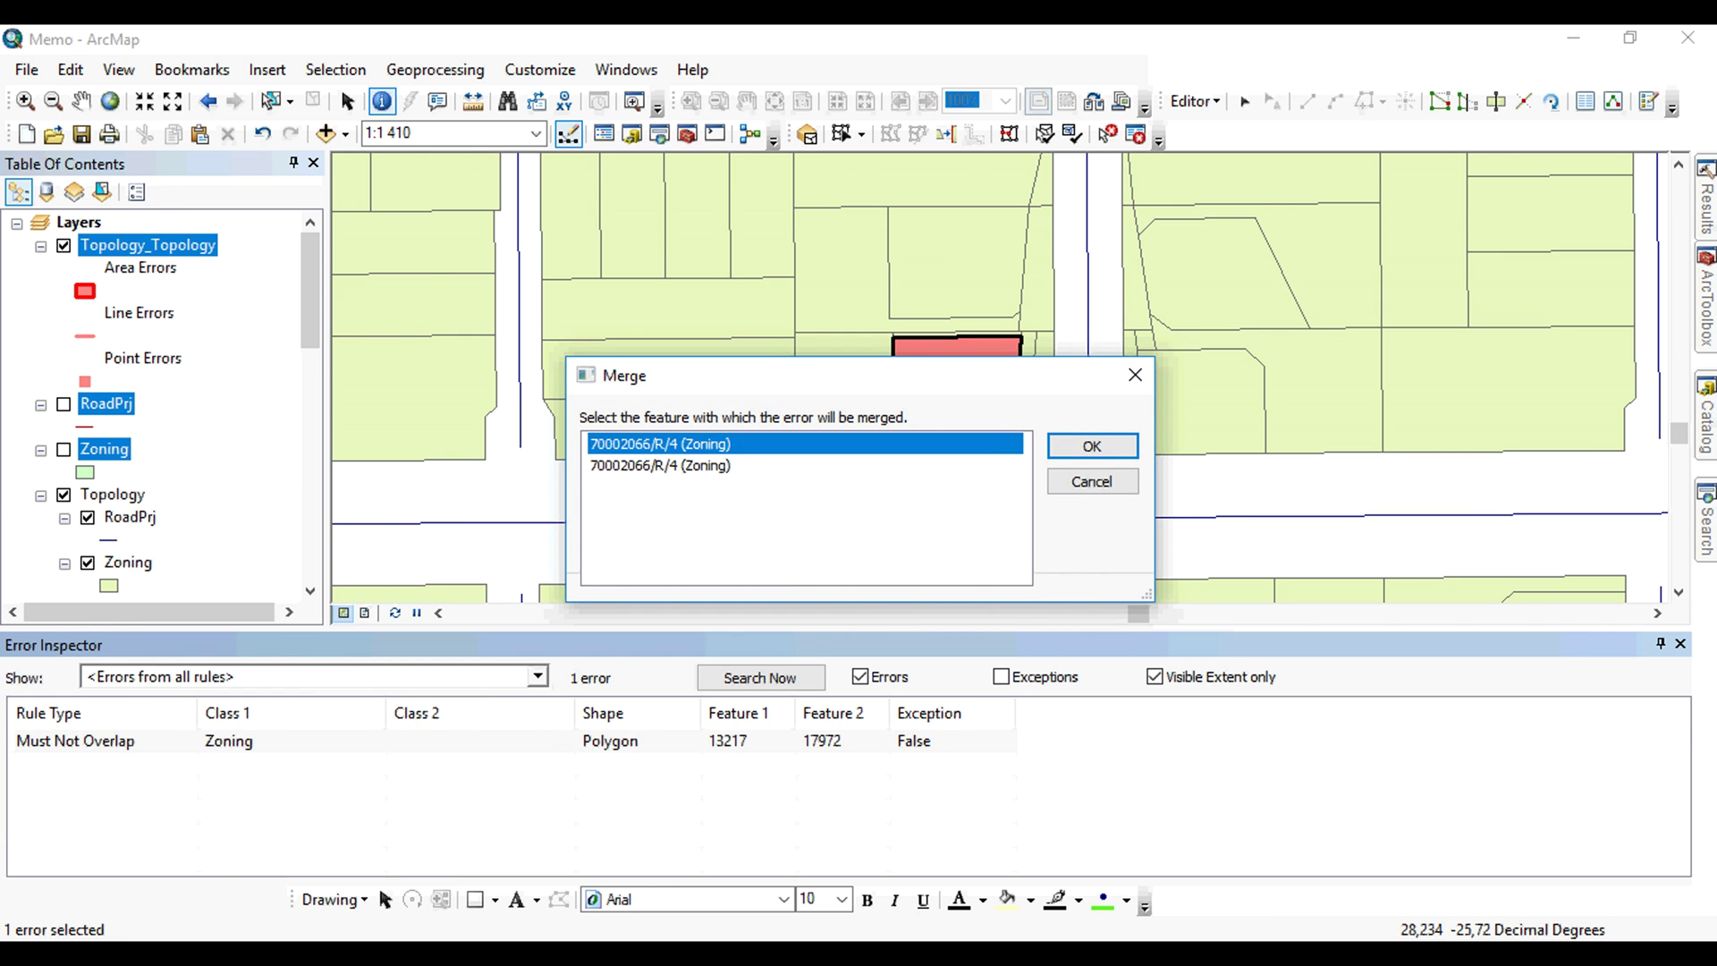
click(1092, 446)
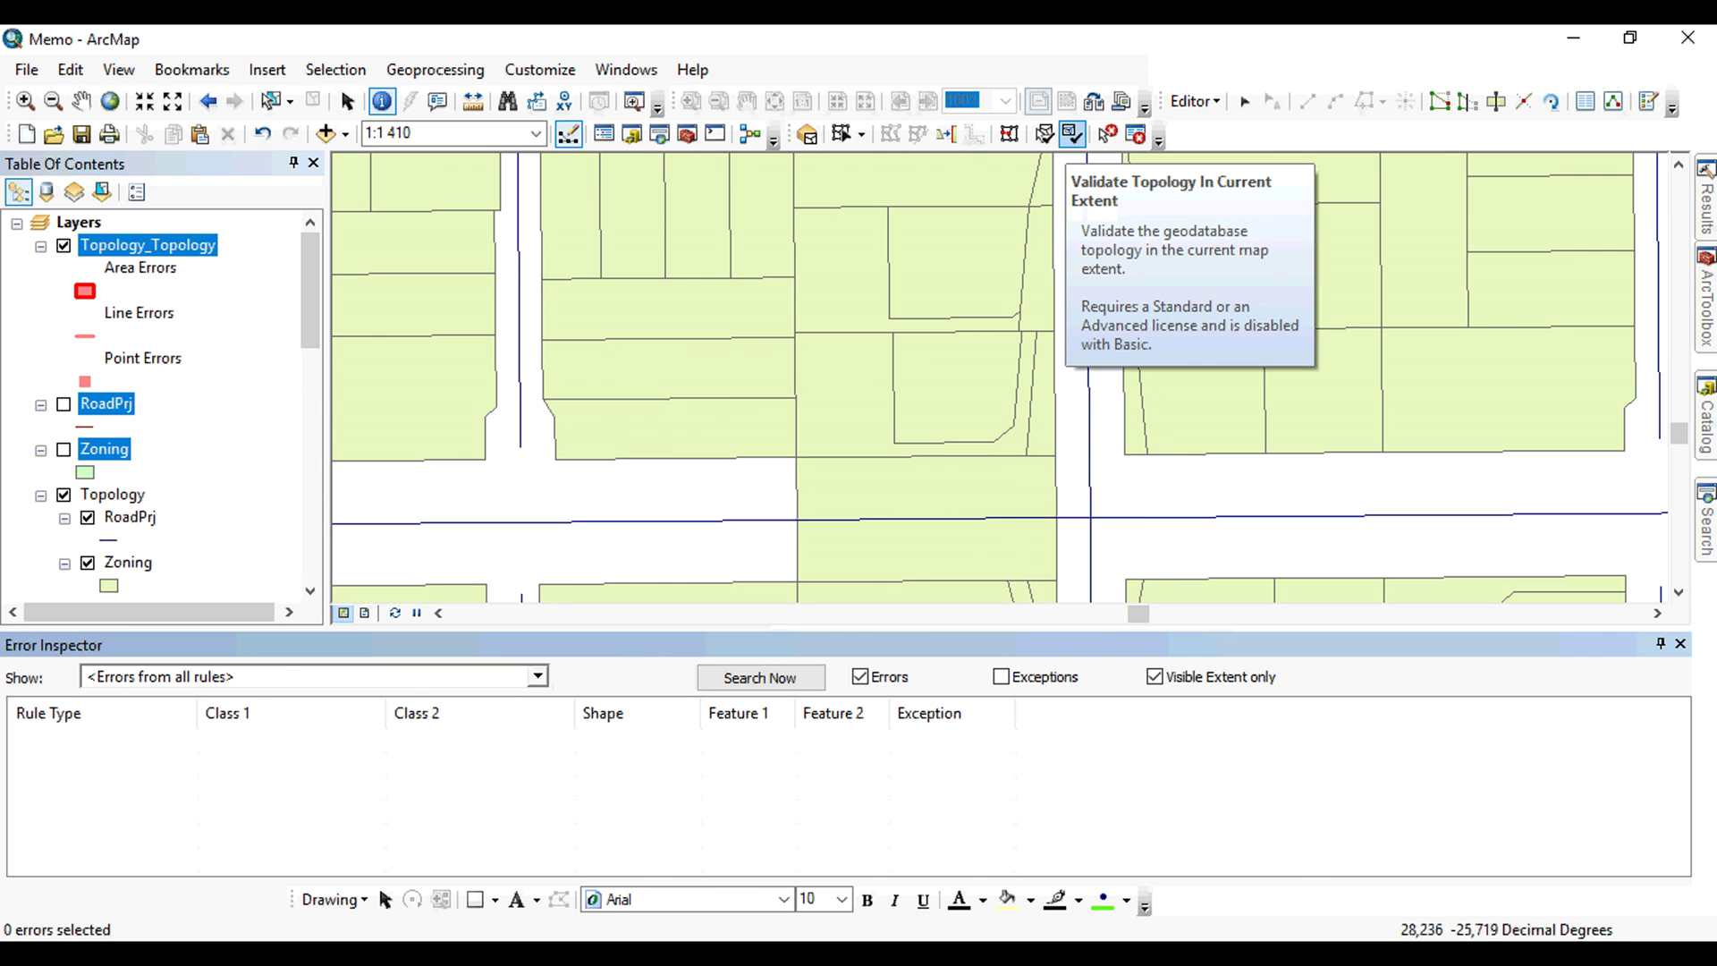
- Validate the topology in the current extent, confirm no errors remain, close the inspector, and zoom out
click(1073, 134)
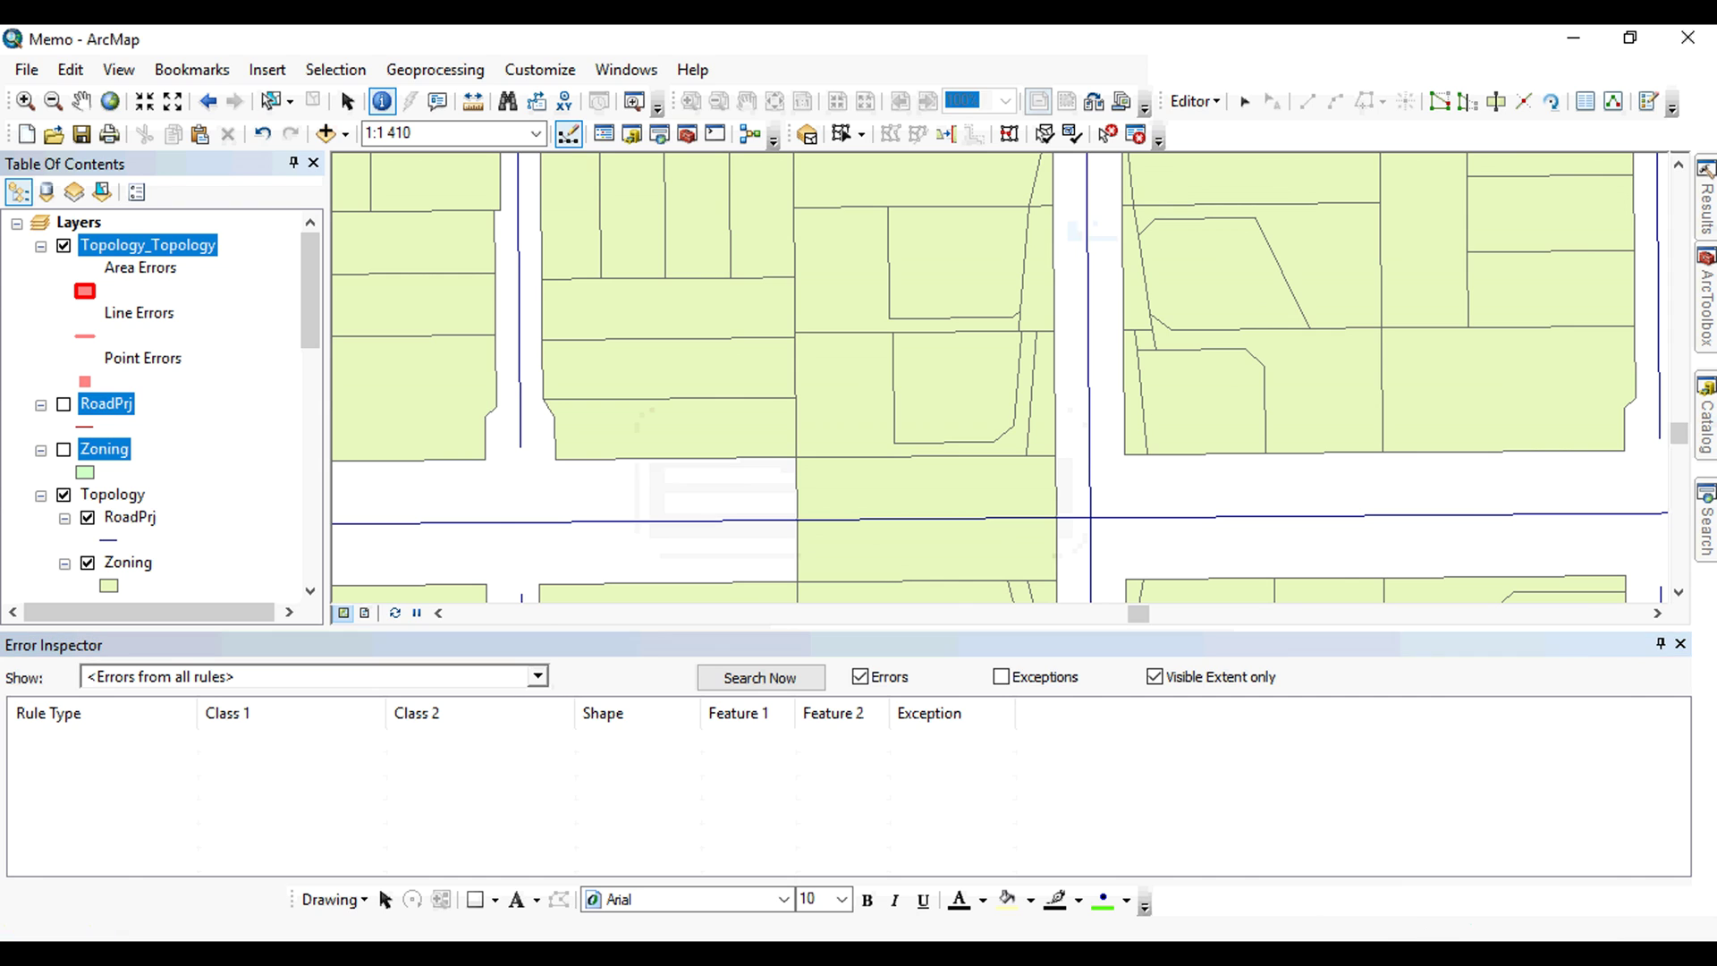
click(760, 677)
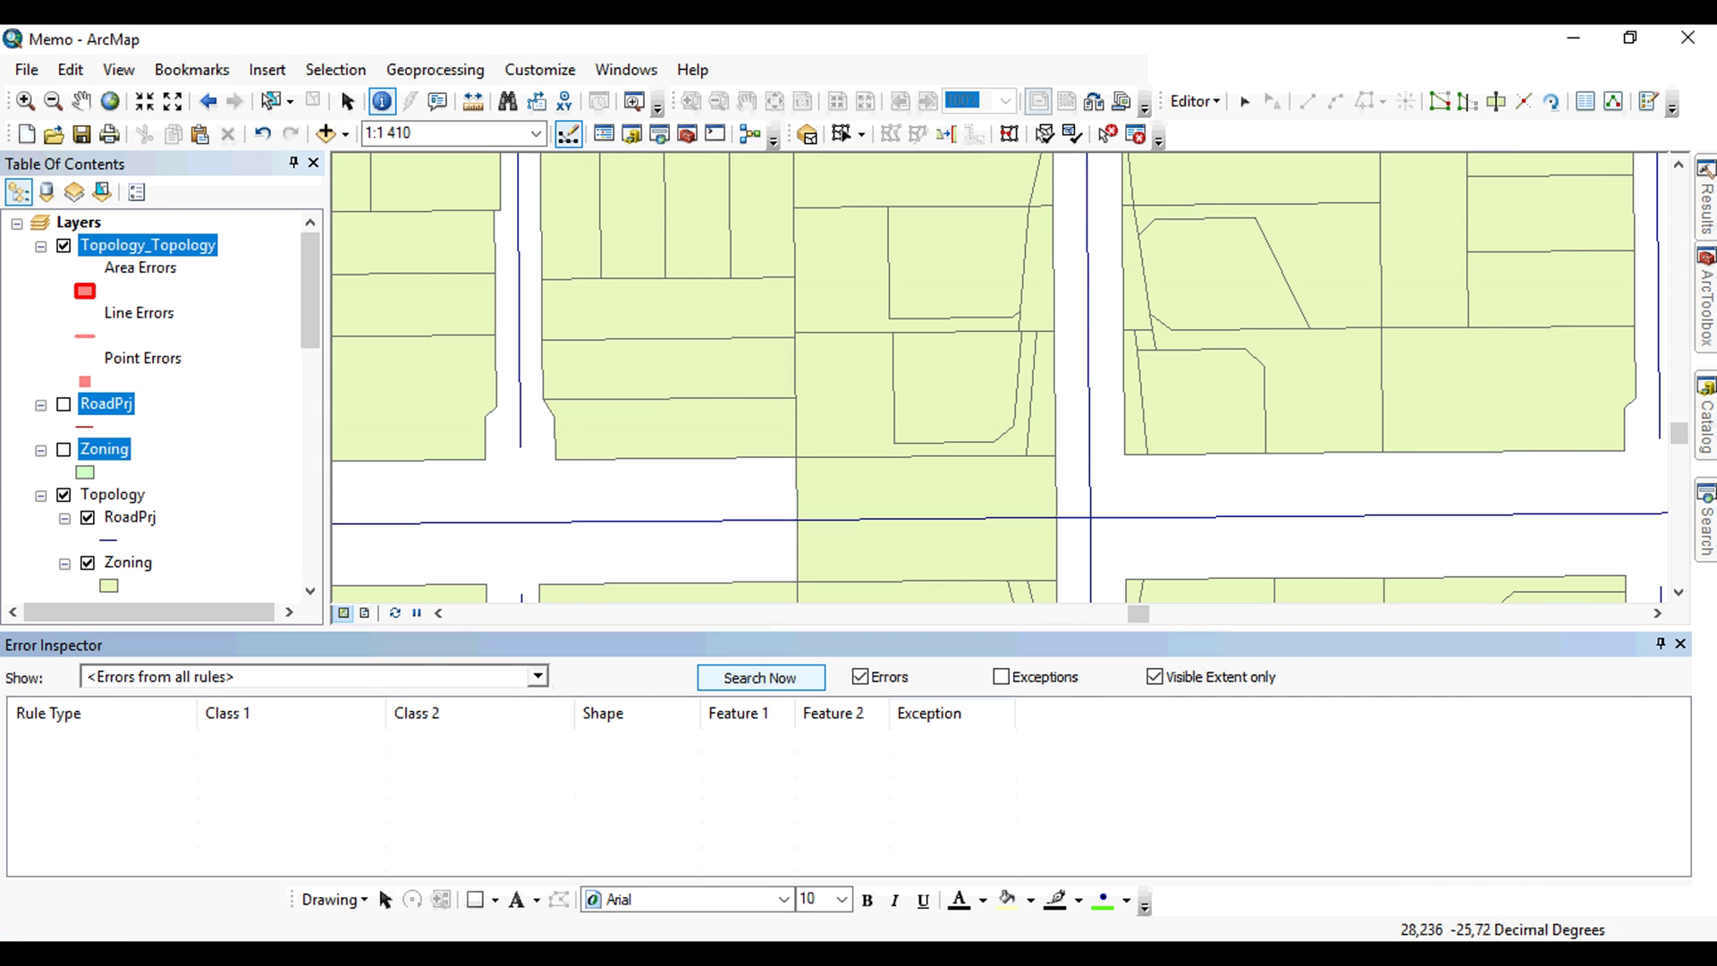
click(760, 678)
click(760, 677)
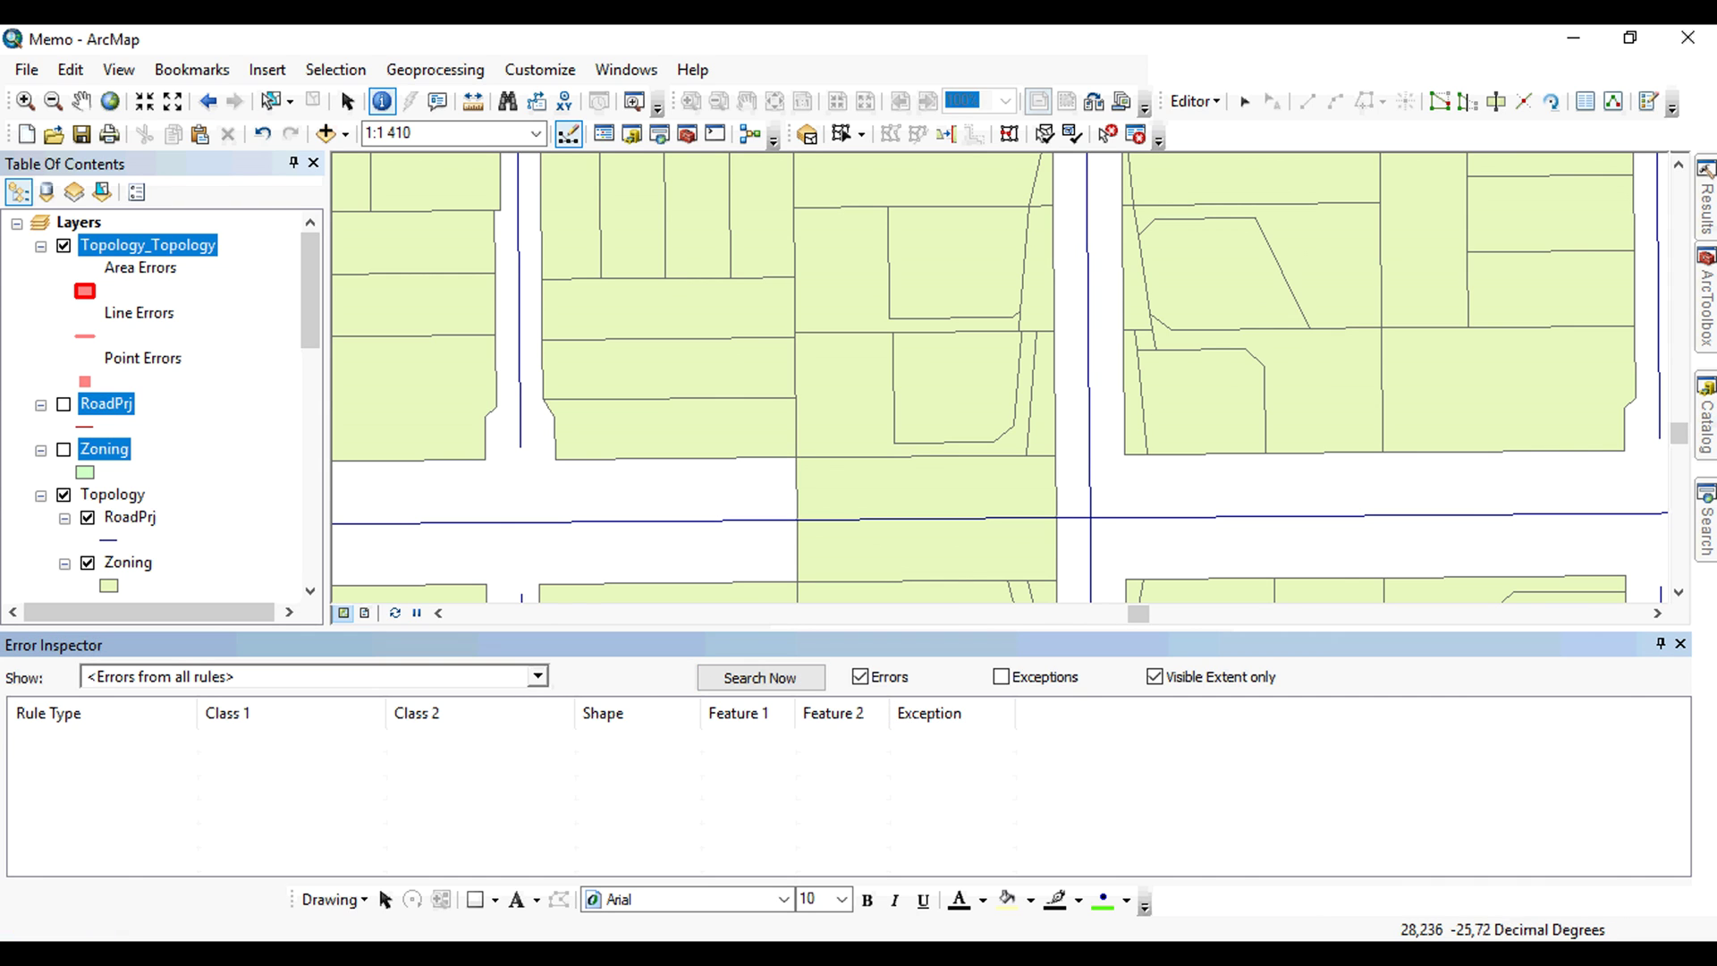
click(1680, 643)
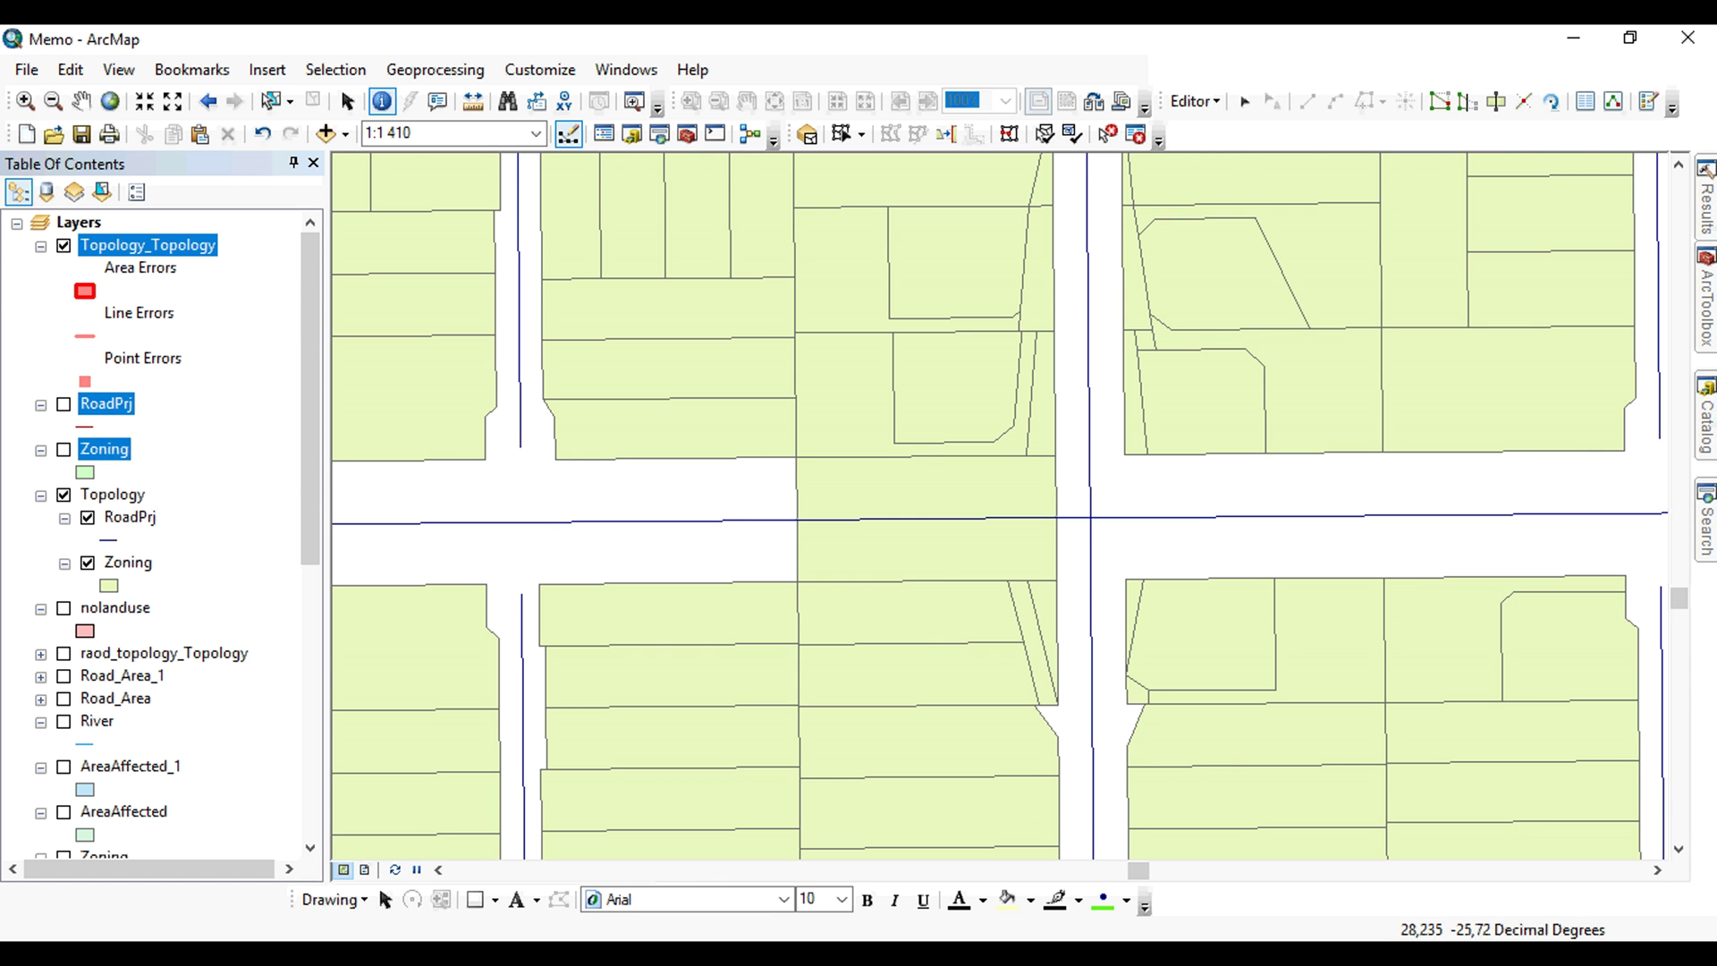
scroll(999, 501, up, 3)
scroll(999, 501, up, 2)
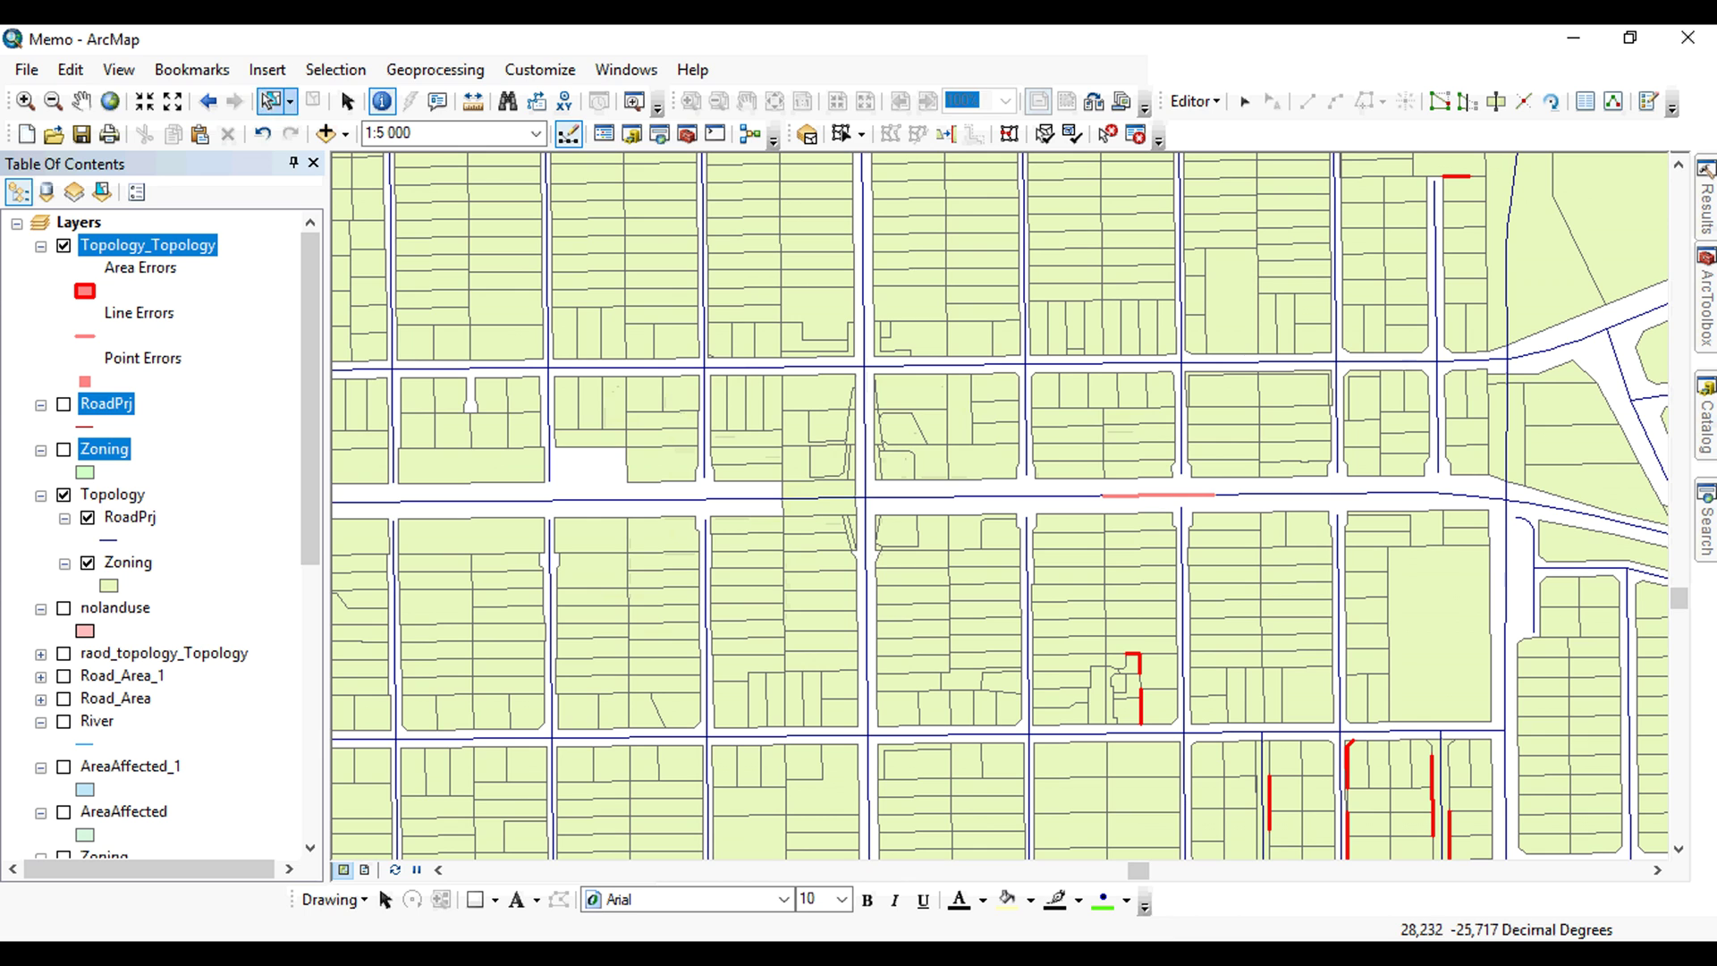
- Zoom into the Zoning block with red error lines and list its topology errors
click(25, 100)
drag(1096, 619, 1214, 754)
click(1136, 134)
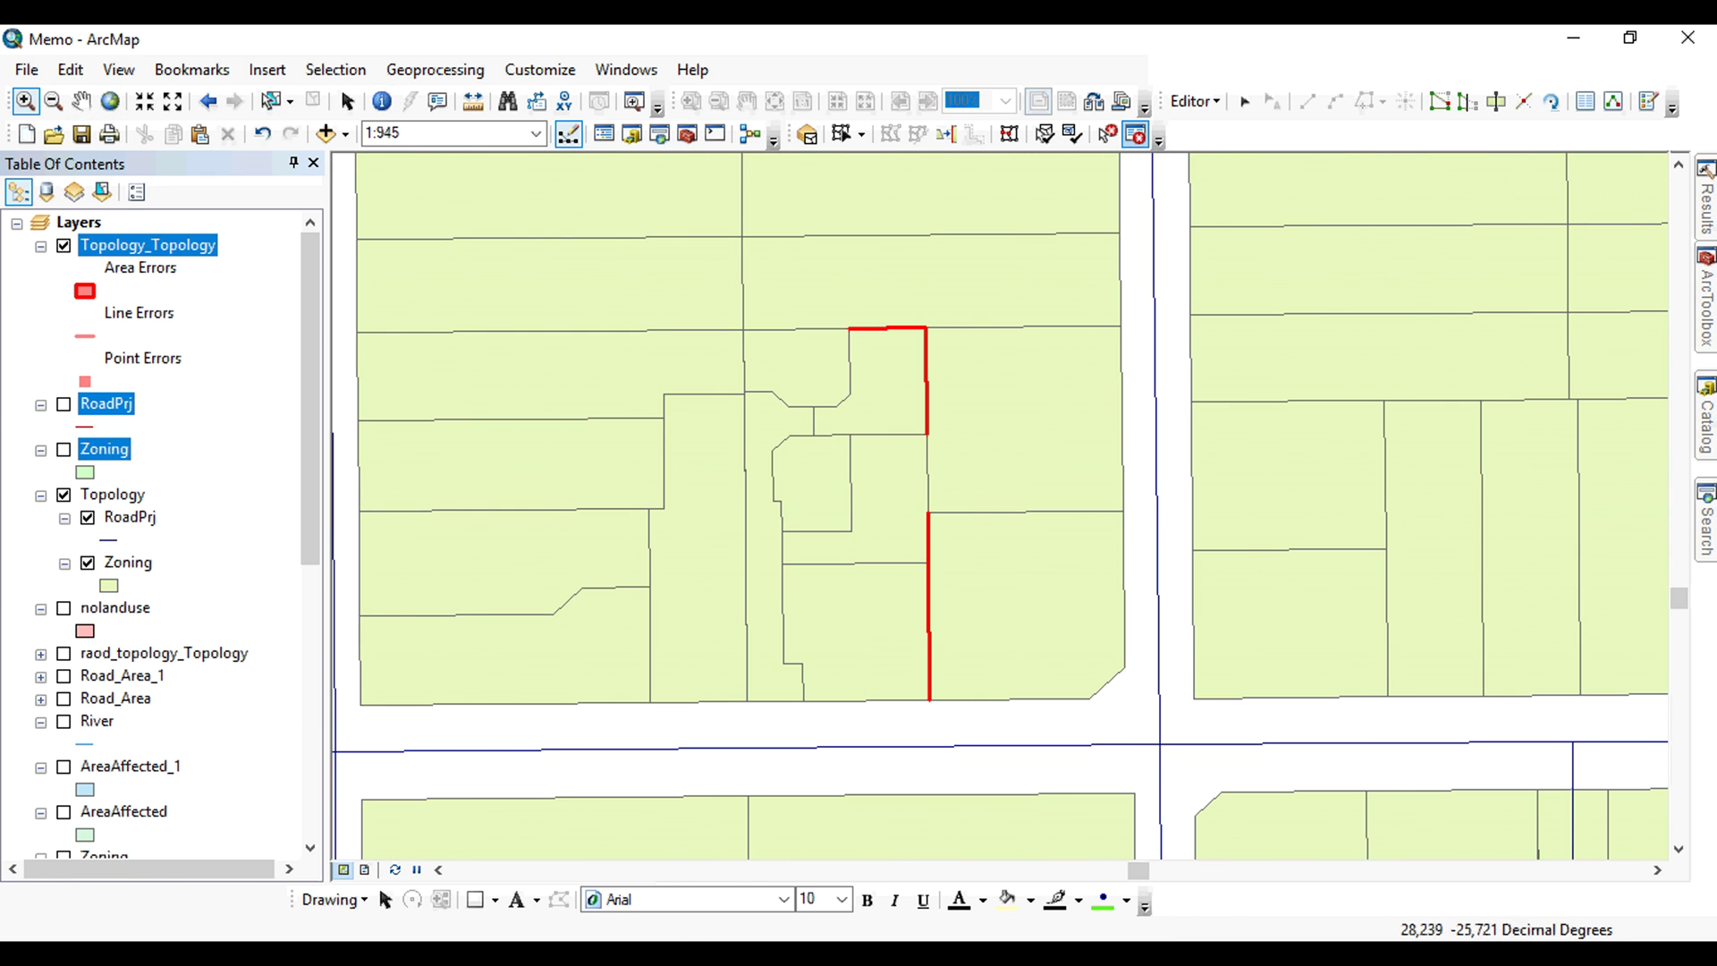
click(760, 677)
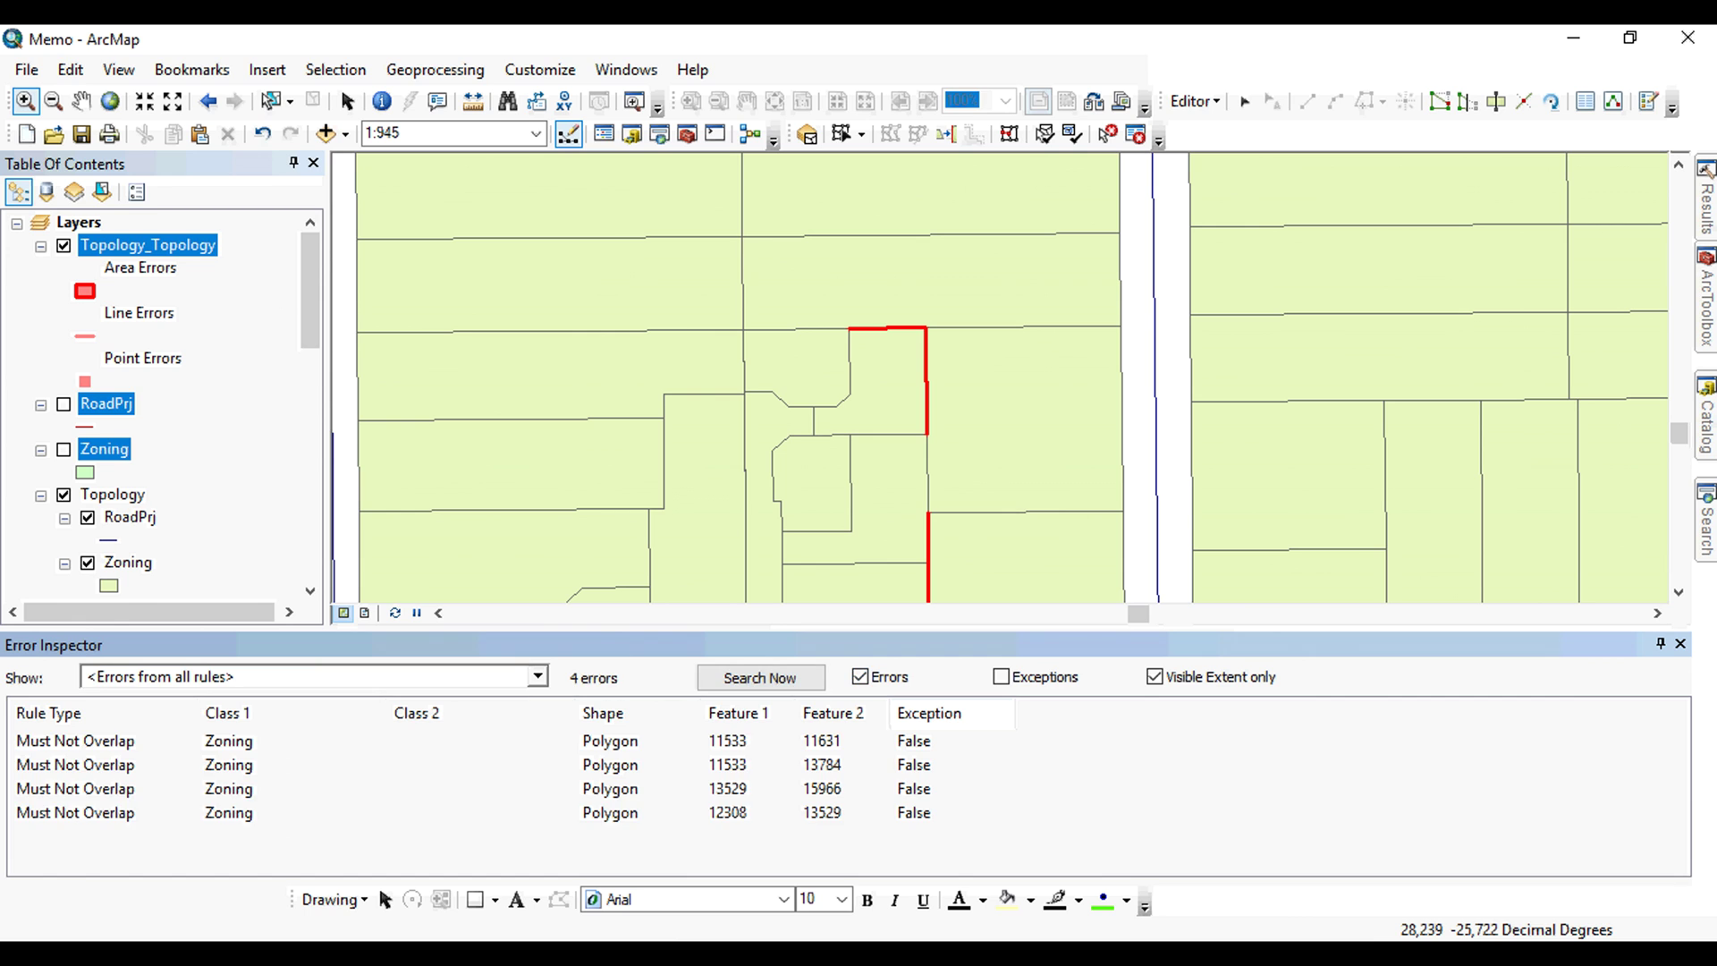
- Subtract all four overlaps (11533/11631, 13529/15966, 11533/13784, and the last), then close the inspector
click(131, 741)
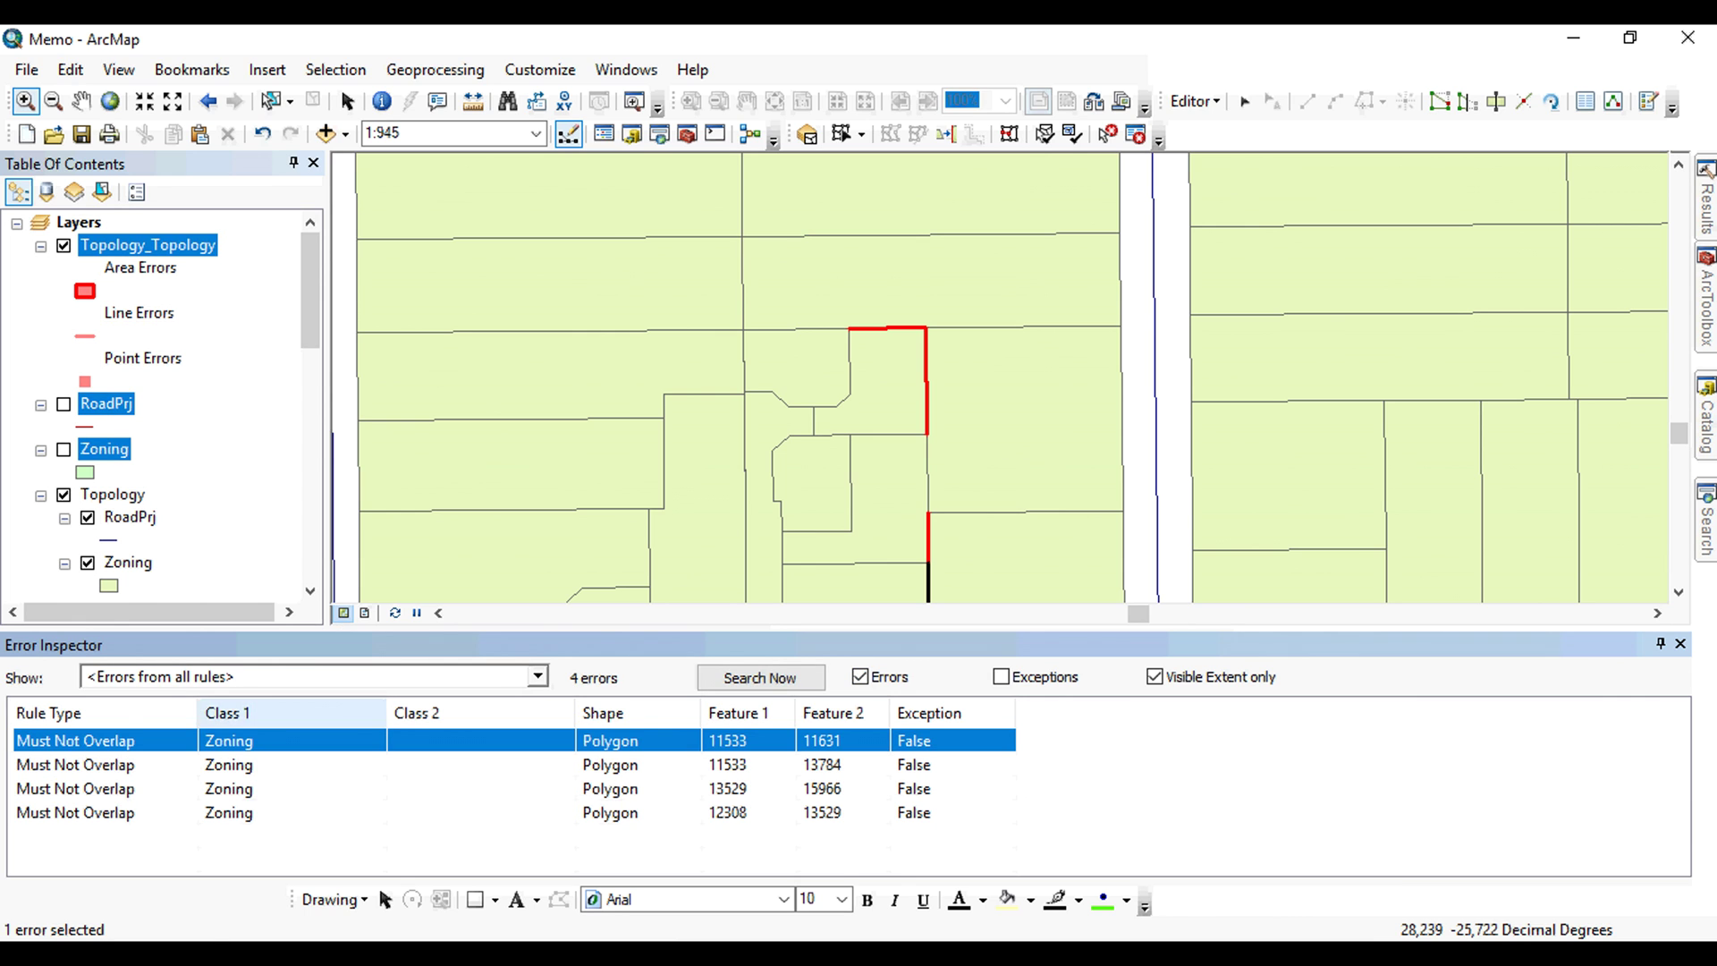
right_click(130, 741)
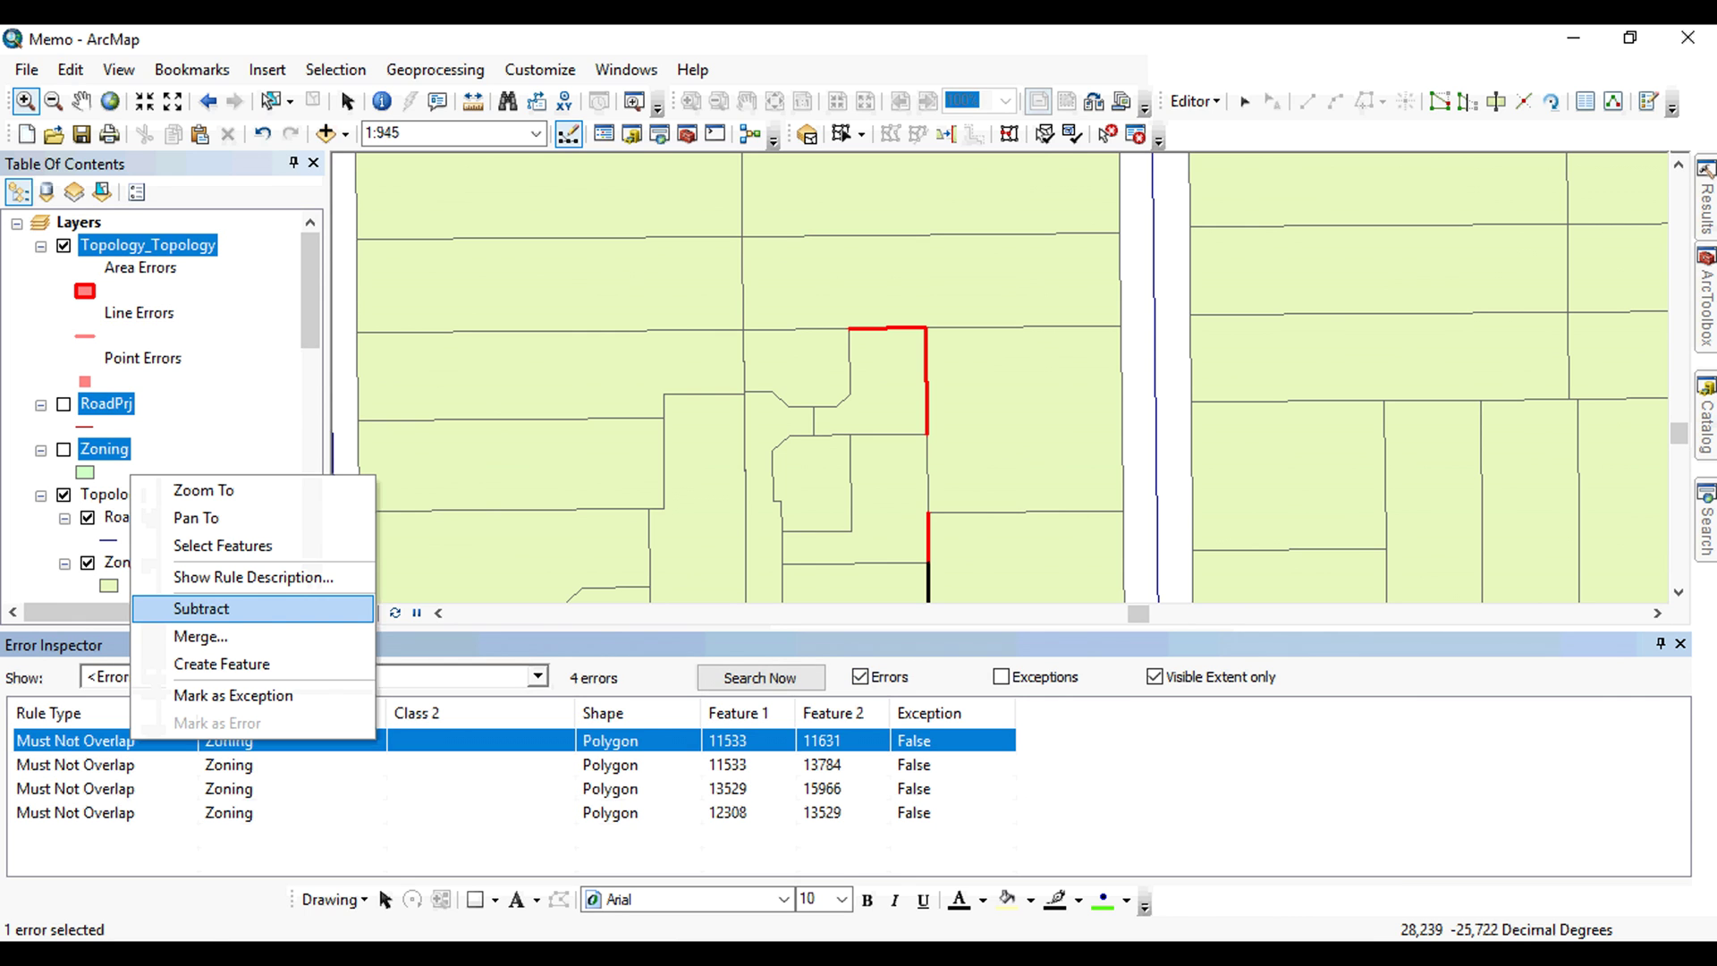
click(201, 608)
right_click(130, 765)
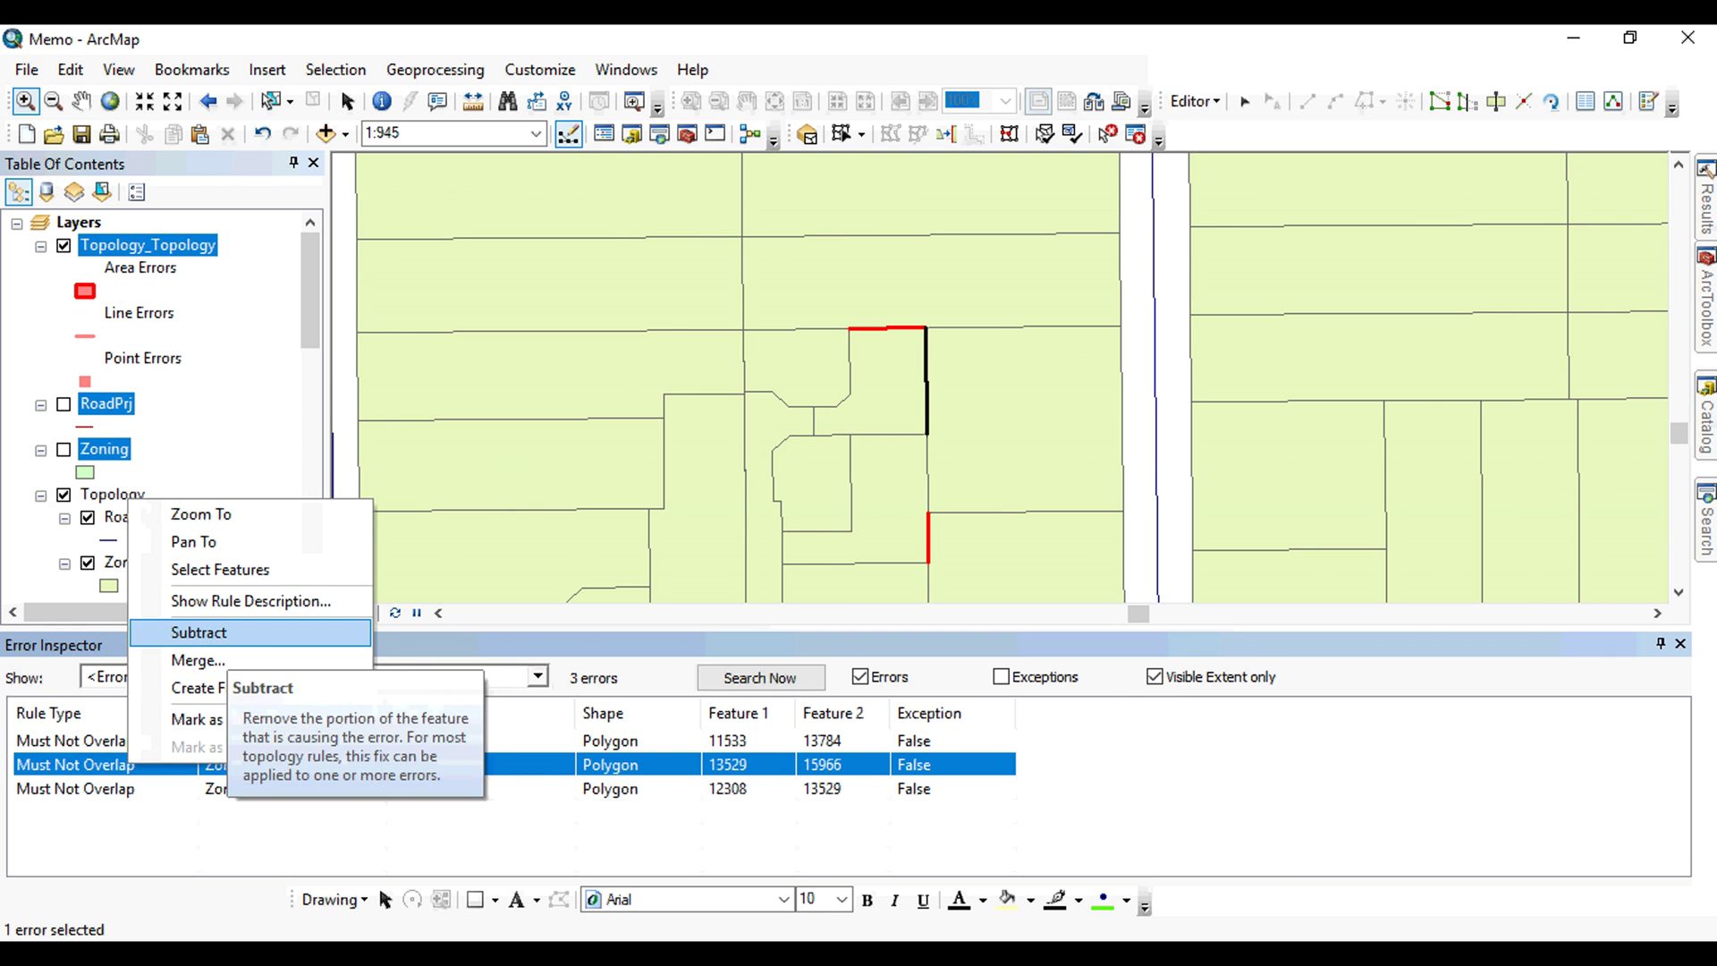
click(199, 632)
right_click(78, 741)
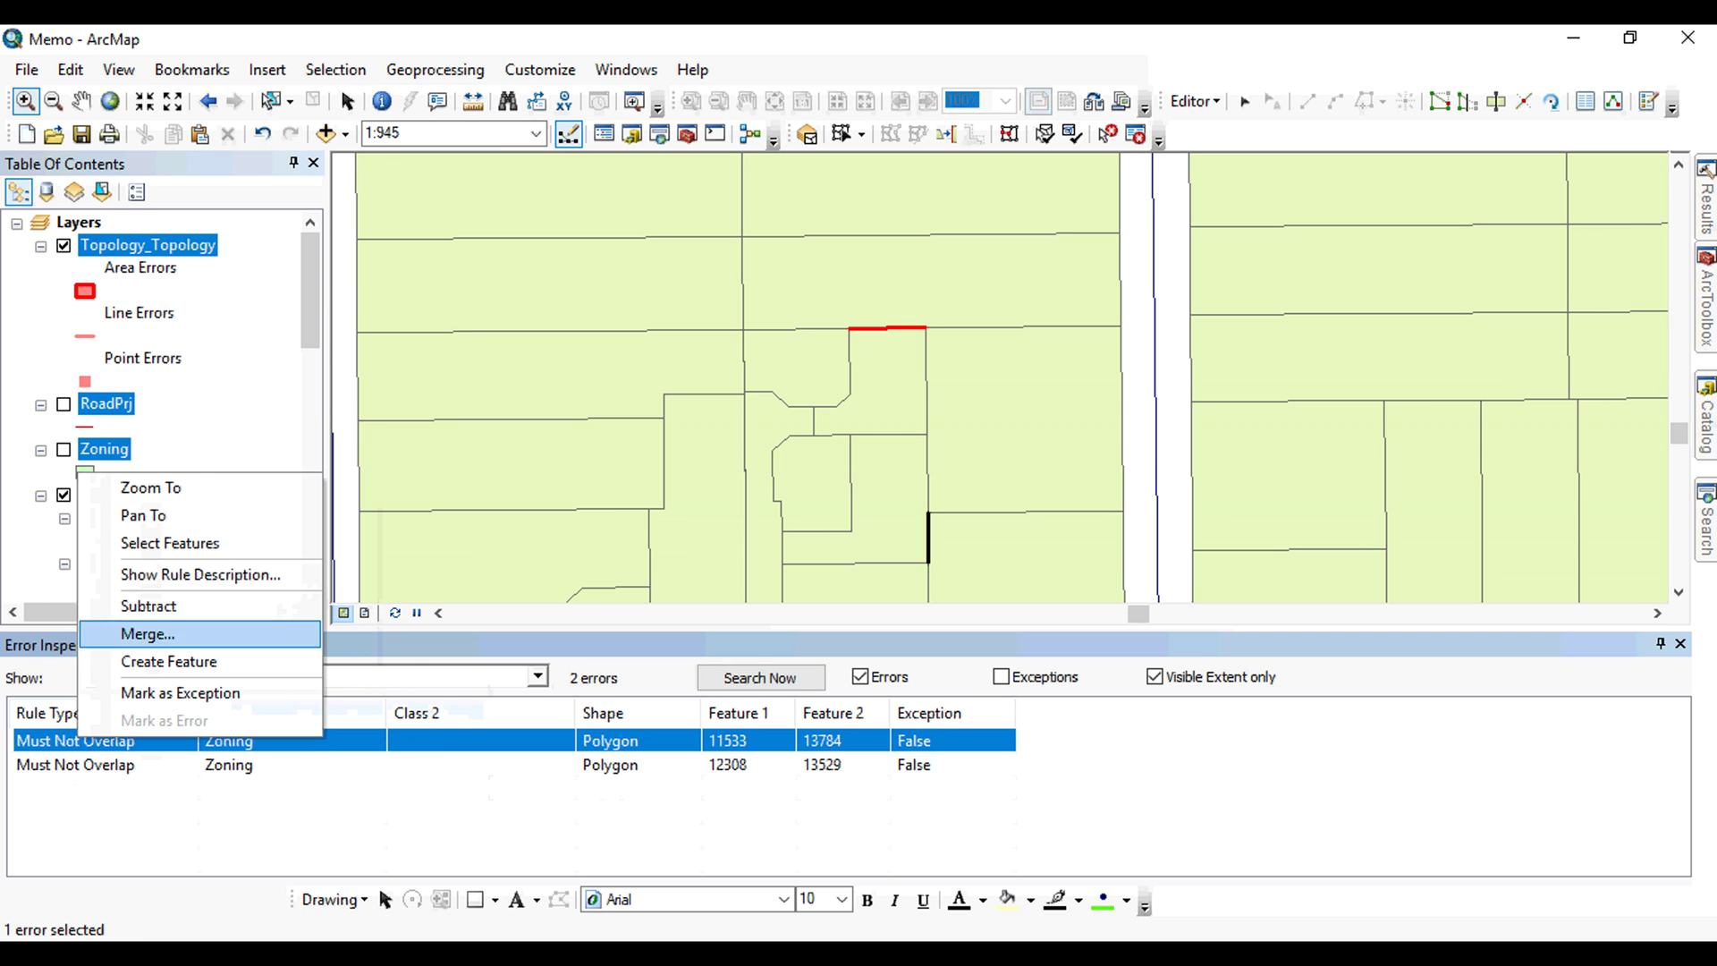
click(197, 595)
right_click(123, 741)
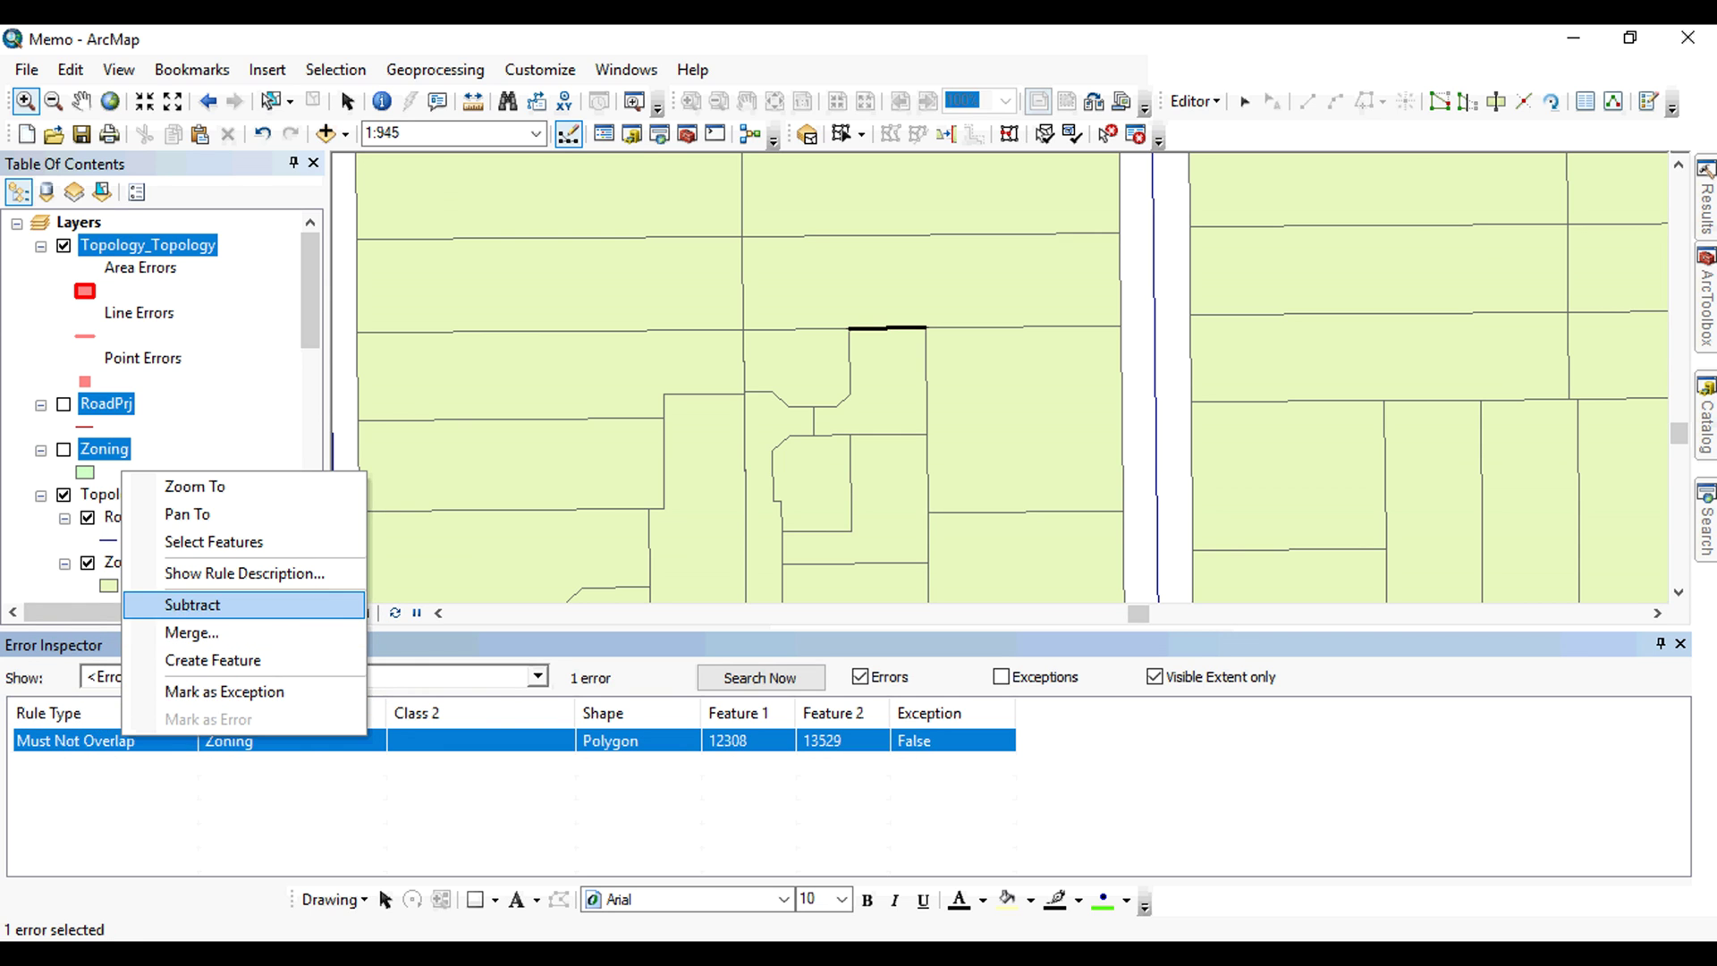
click(192, 604)
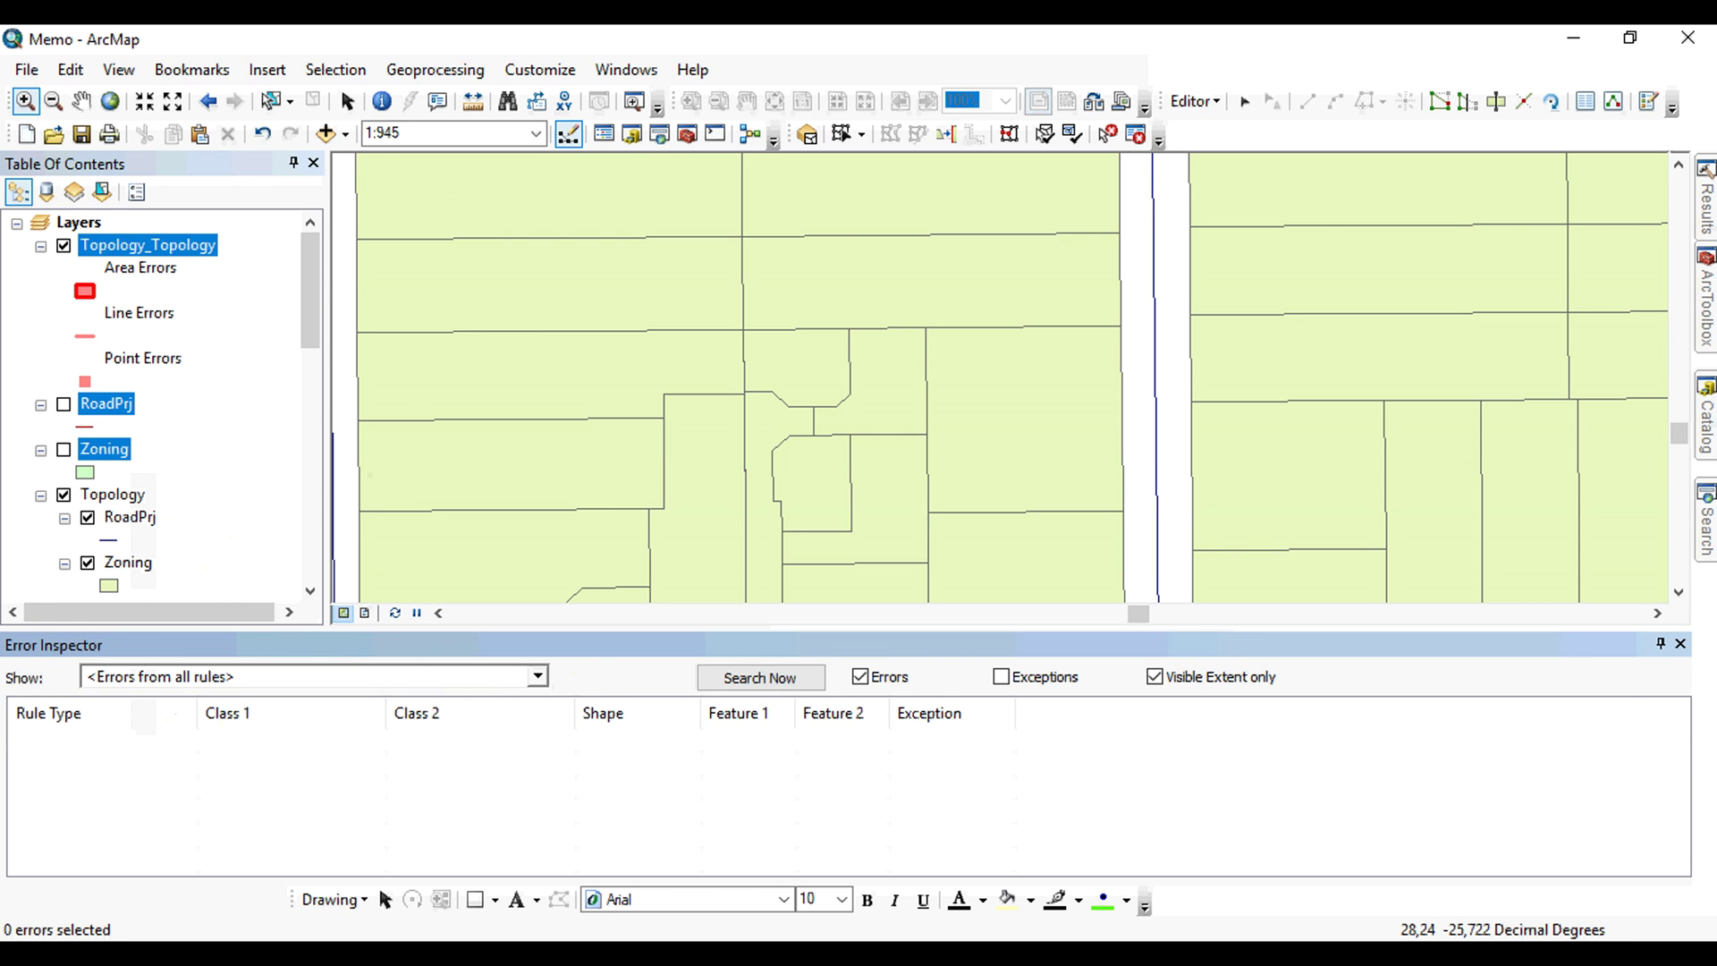
click(1680, 643)
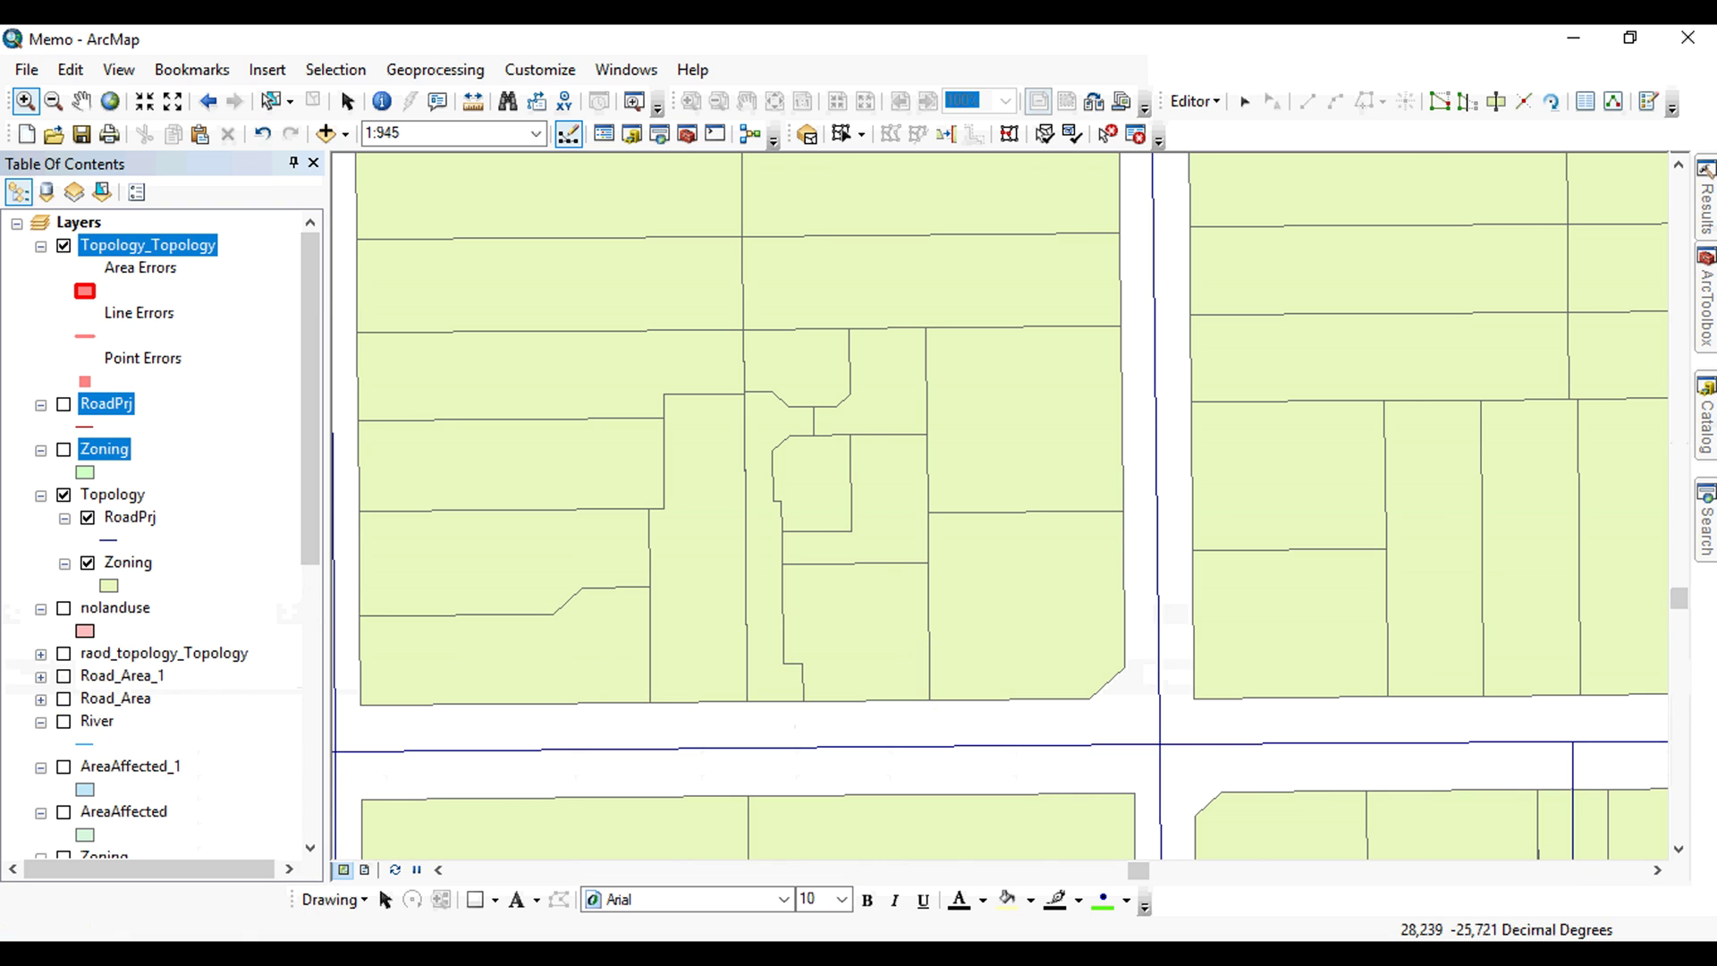
- Open the Editor menu to reach Save Edits
click(1193, 100)
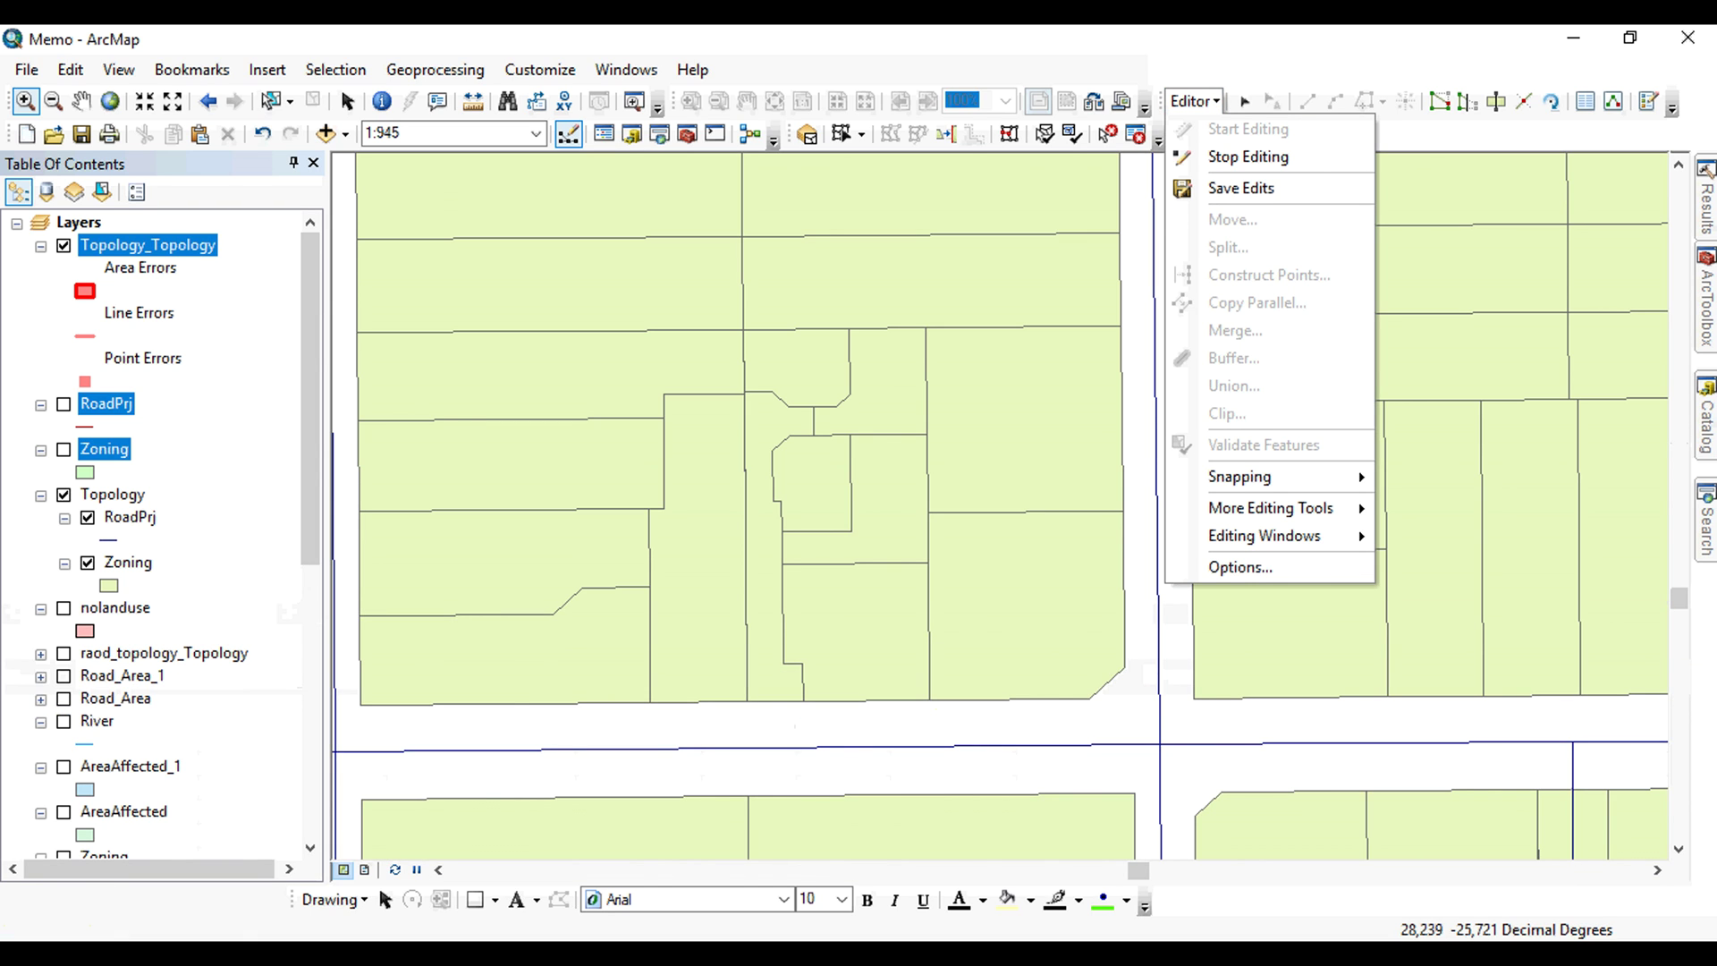